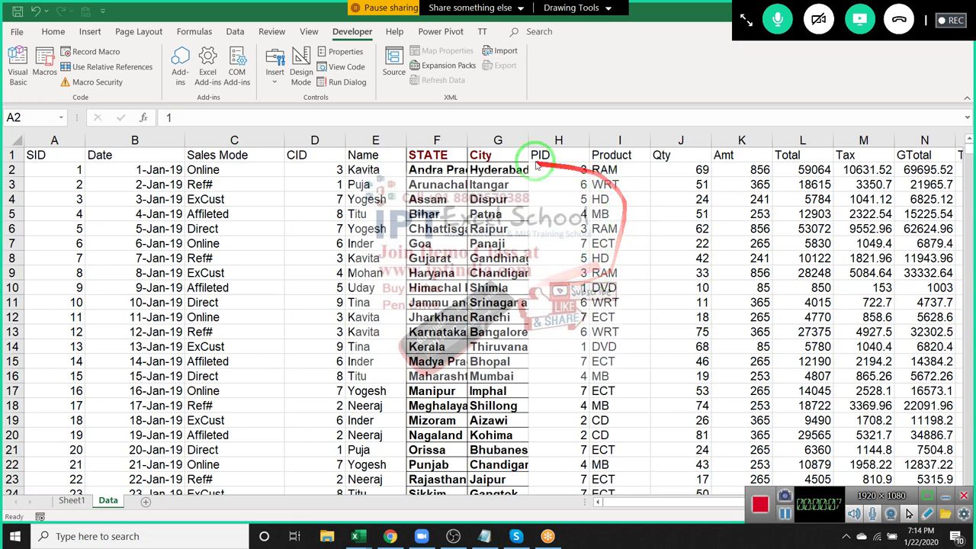
- Copy columns A to J, SID through Qty, from the Data sheet and paste them into a new sheet starting at A1
left_click(264, 157)
left_click(252, 184)
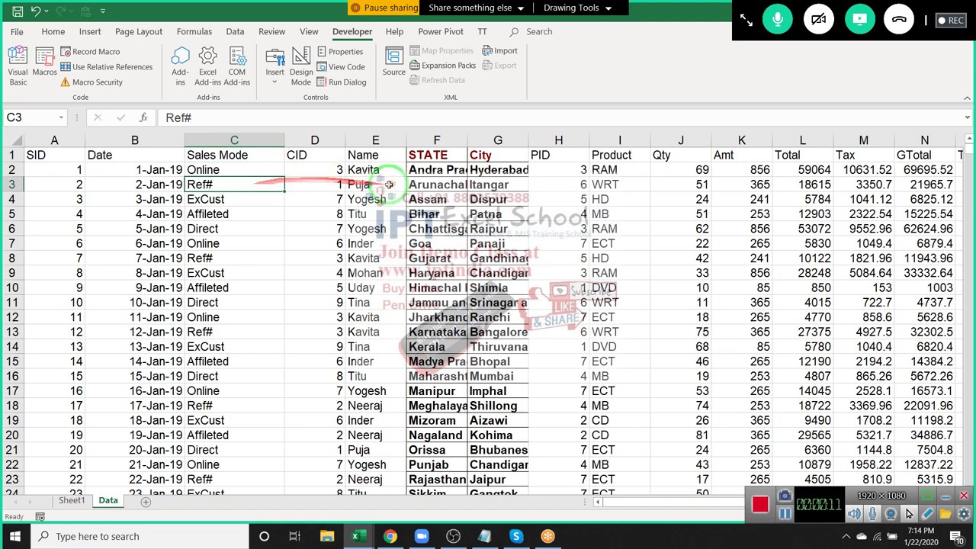
left_click_drag(66, 140, 681, 98)
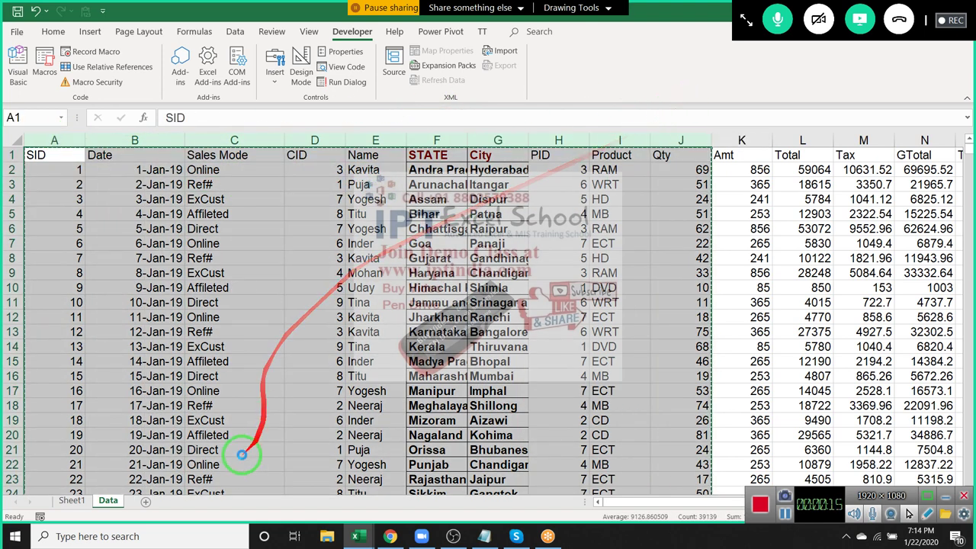
key("ctrl+c")
left_click(145, 501)
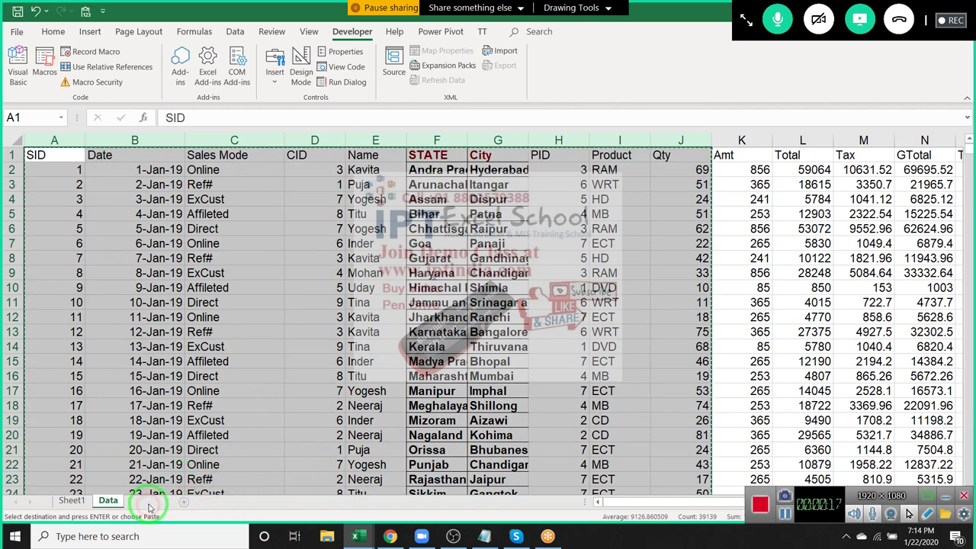
key("ctrl+v")
left_click_drag(175, 486, 112, 204)
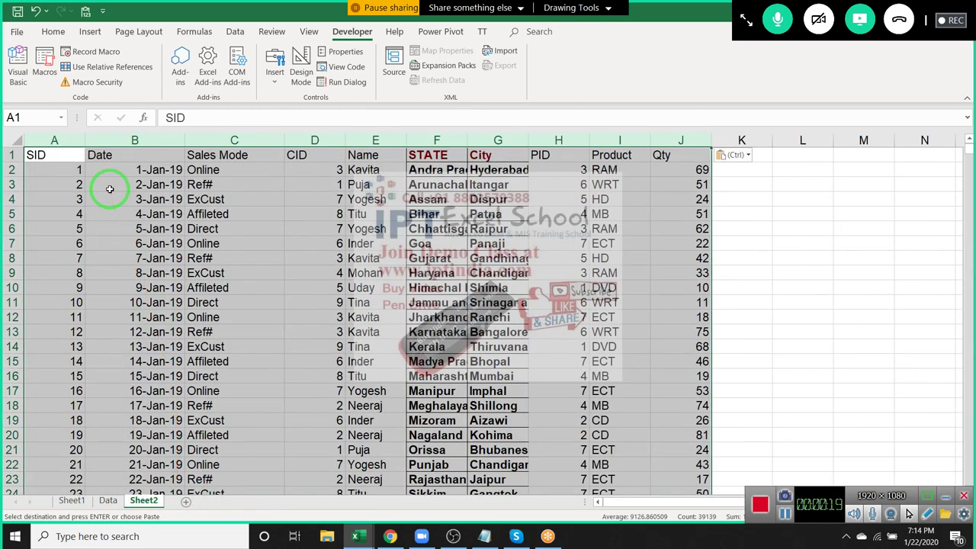
left_click(54, 184)
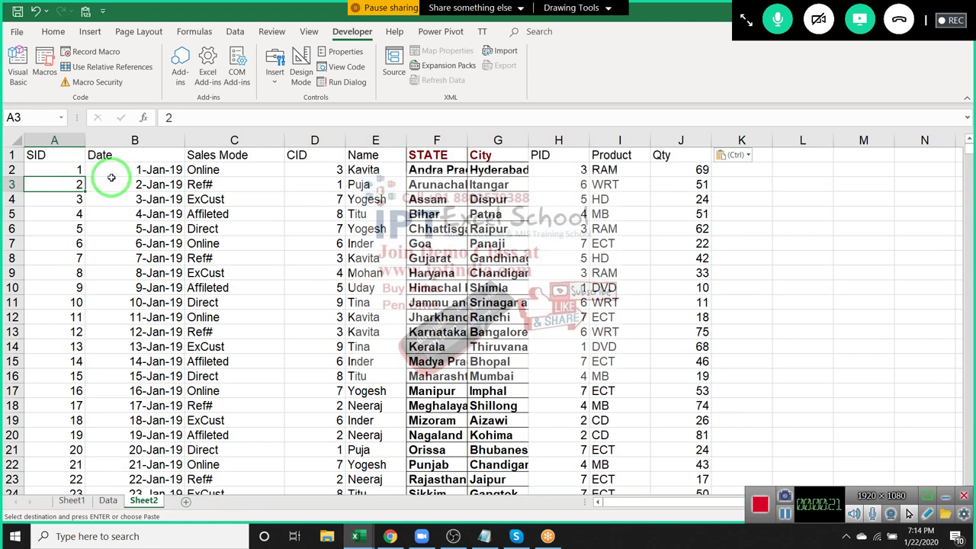
- Insert a blank row above the SID 2 record and another above the SID 3 record
key("Up")
key("Down")
key("Up")
key("Down")
key("shift+space")
key("ctrl+shift+plus")
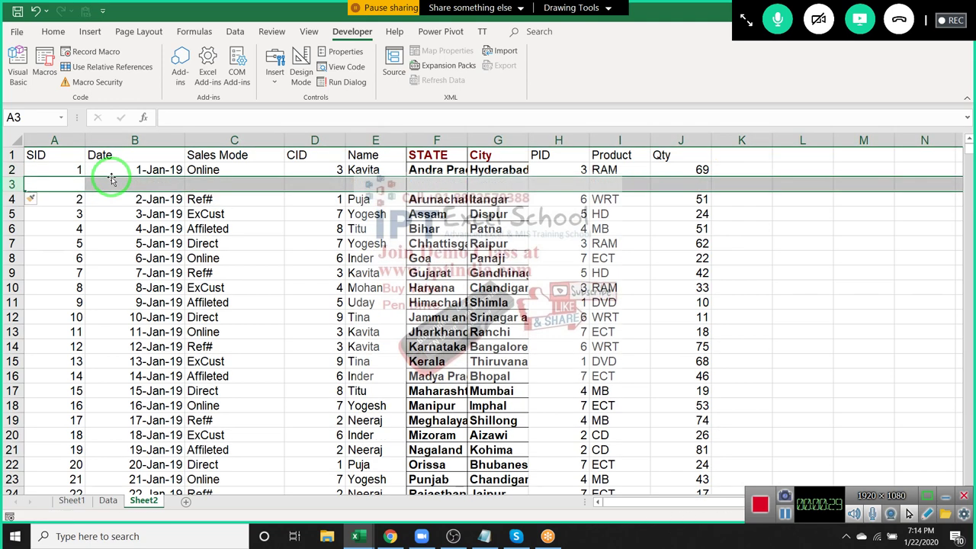
key("Down")
key("Down")
key("shift+space")
key("ctrl+shift+plus")
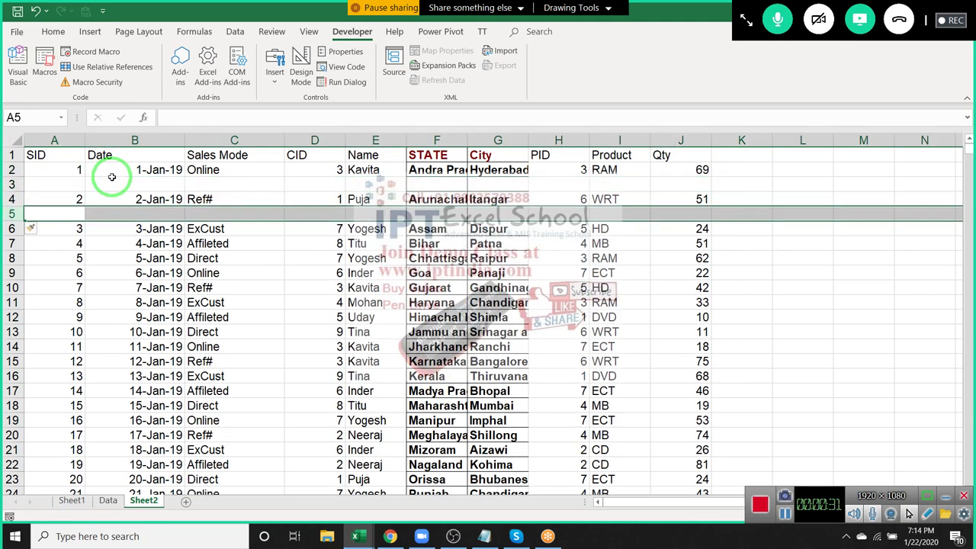
- Insert a blank row above the SID 4 record
key("Down")
key("Down")
key("Down")
key("shift+space")
key("Up")
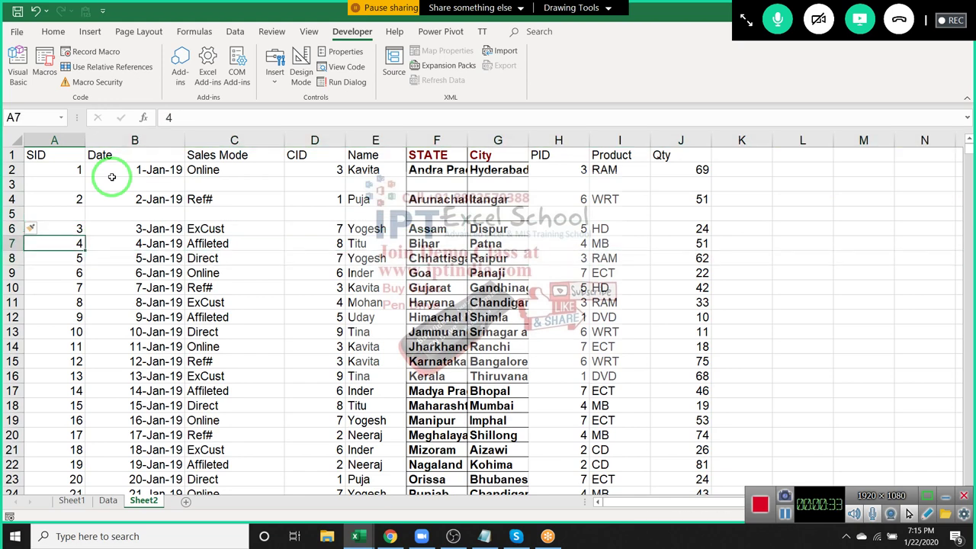
key("shift+space")
key("ctrl+shift+plus")
- Examine how far the records extend down the SID column and return to the first records
key("ctrl+Down")
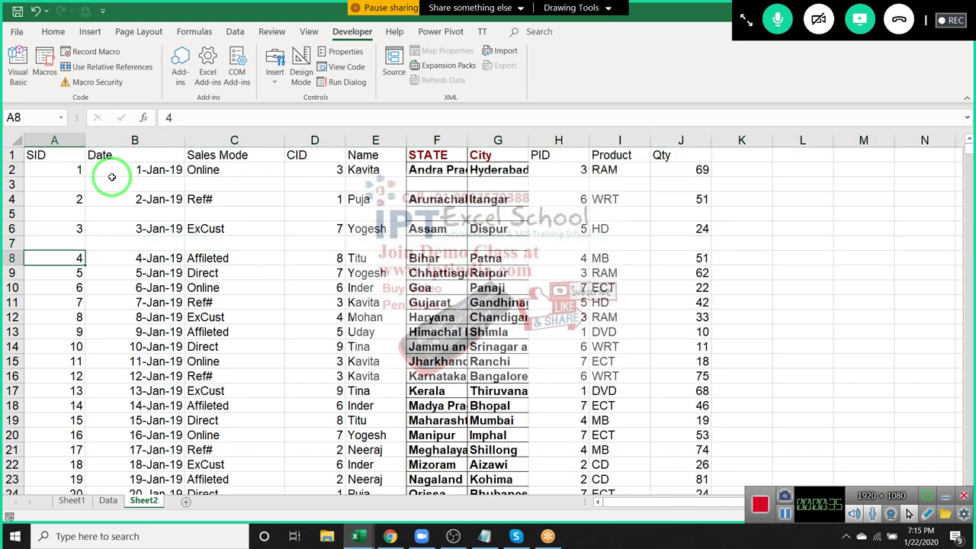
key("ctrl+Down")
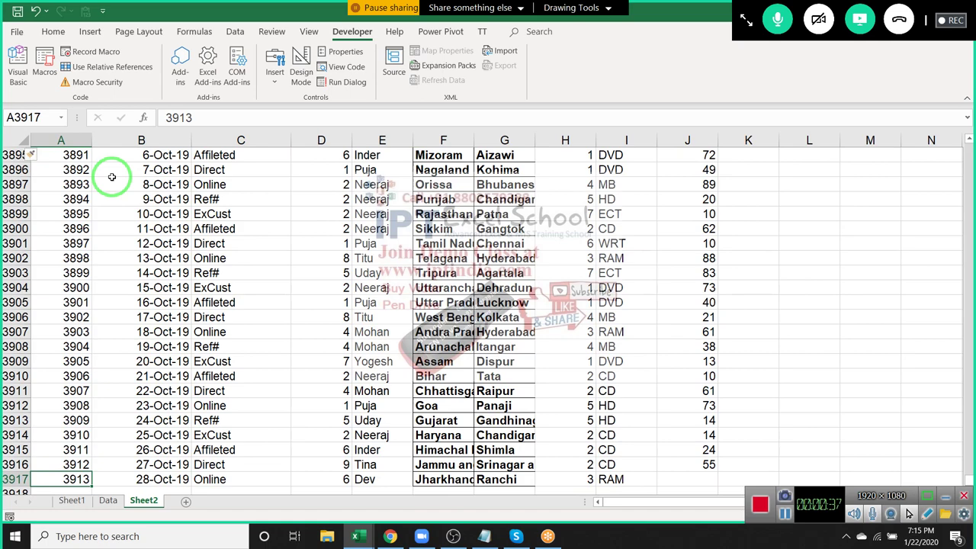
key("ctrl+Up")
key("ctrl+Up")
key("ctrl+Up")
key("ctrl+Up")
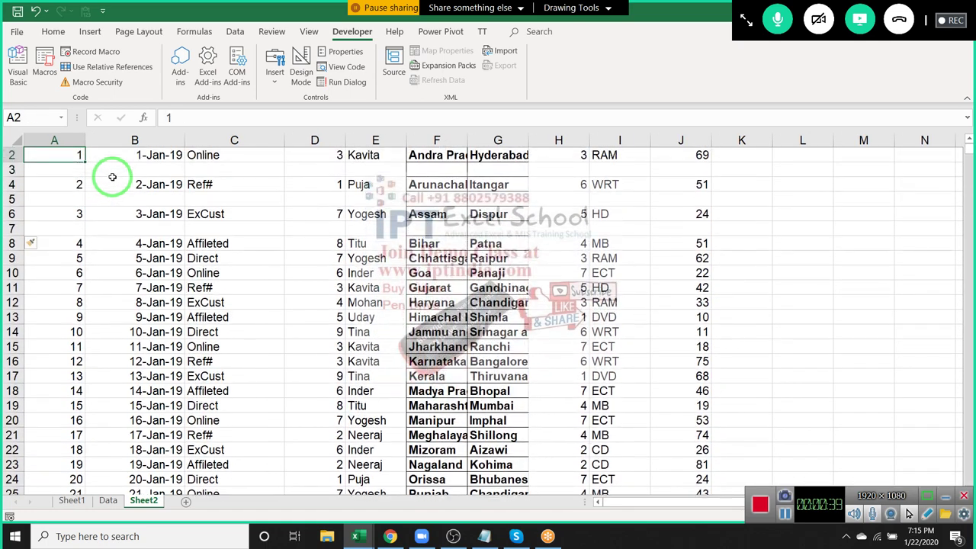
key("ctrl+Up")
key("Down")
key("Down")
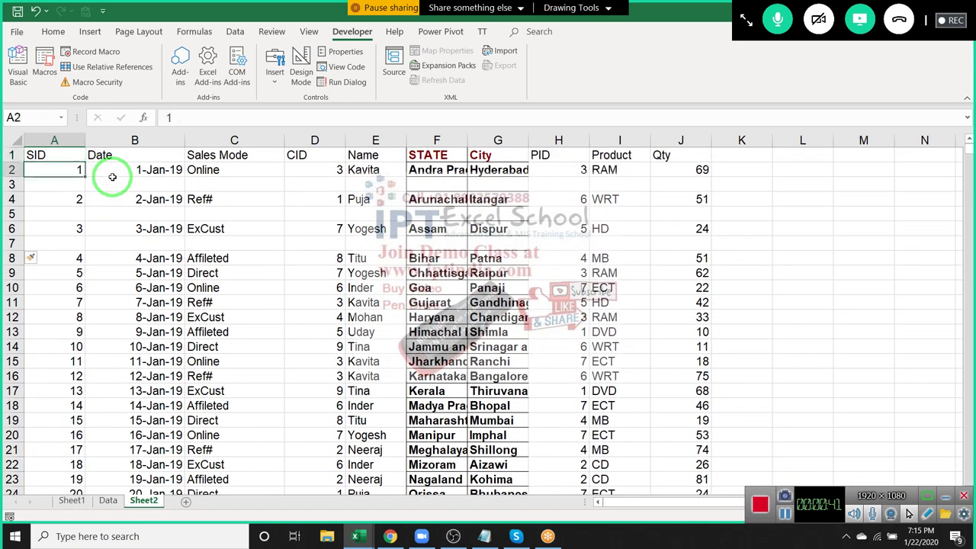
key("Down")
key("Down")
key("Up")
key("Up")
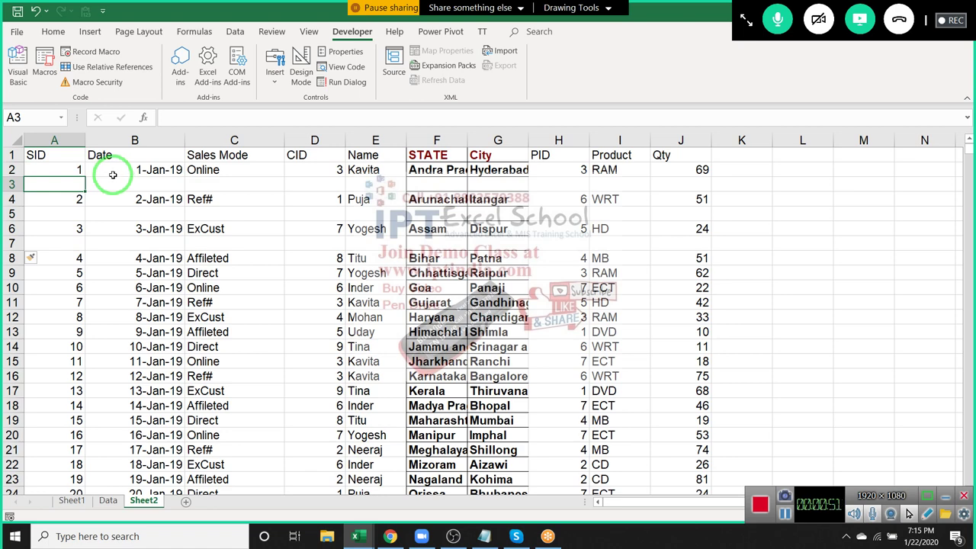
- Delete the three blank rows separating the records with SID 1 to 4
key("shift+space")
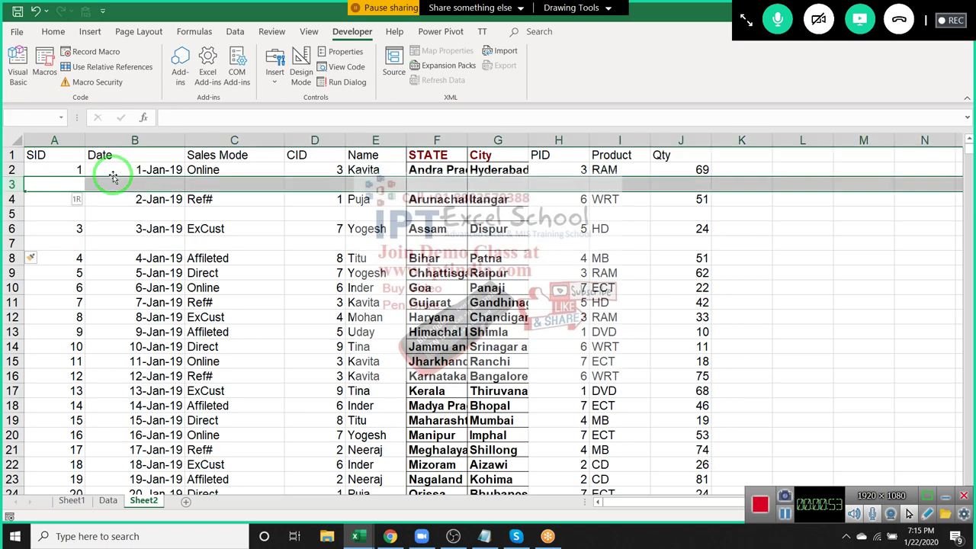
key("ctrl+minus")
key("Down")
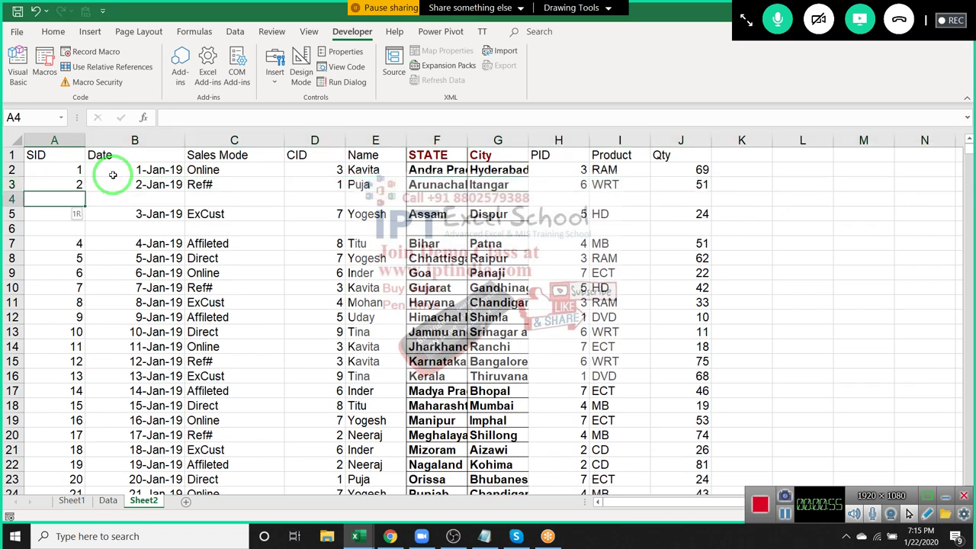
key("shift+space")
key("ctrl+minus")
key("Down")
key("shift+space")
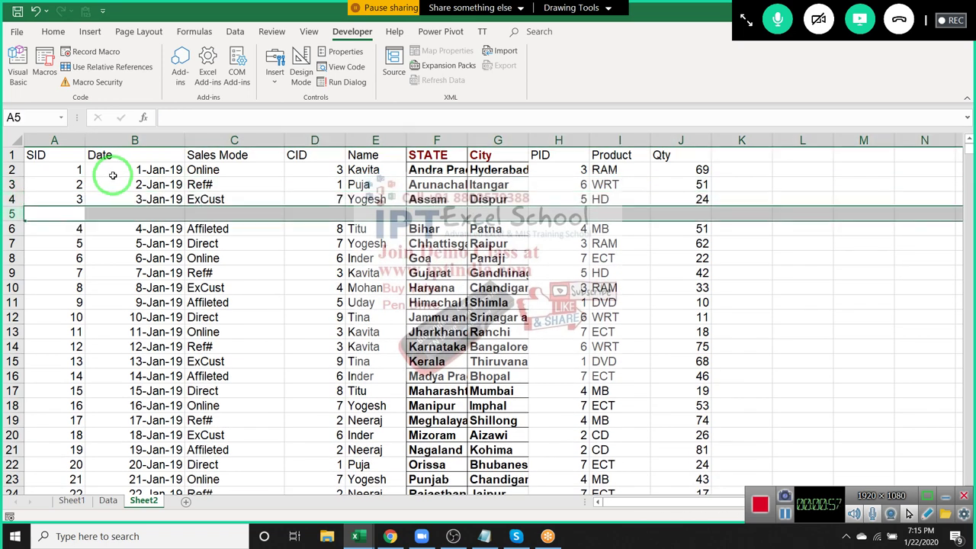
key("ctrl+minus")
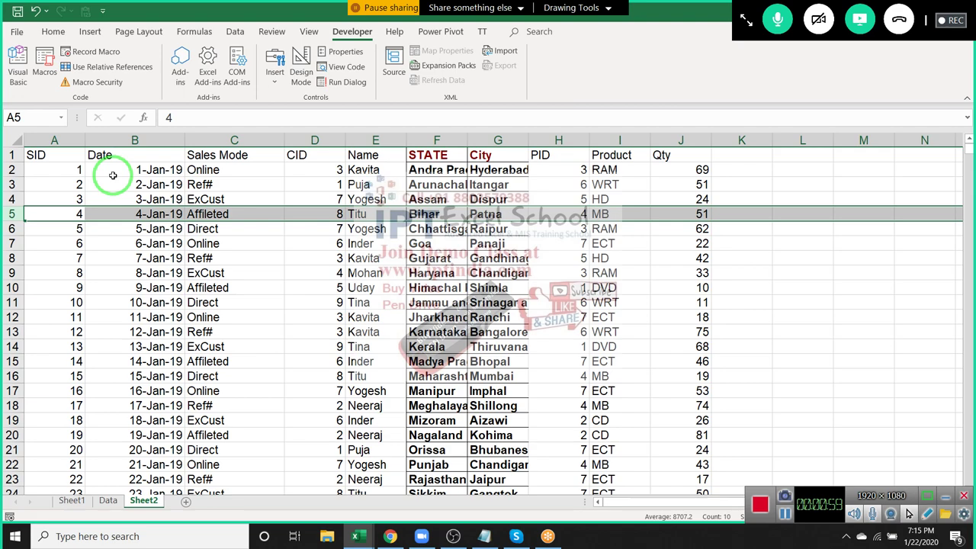
- Clear all records from row 94 down to the last row and return to cell A1
key("Up")
key("ctrl+Down")
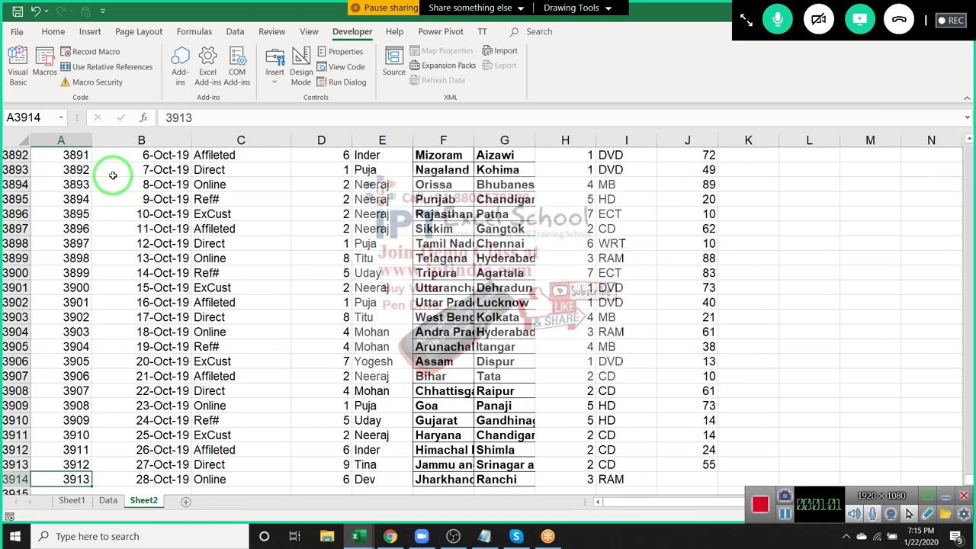
key("ctrl+Up")
key("Down")
key("Page_Down")
key("Page_Down")
key("Page_Down")
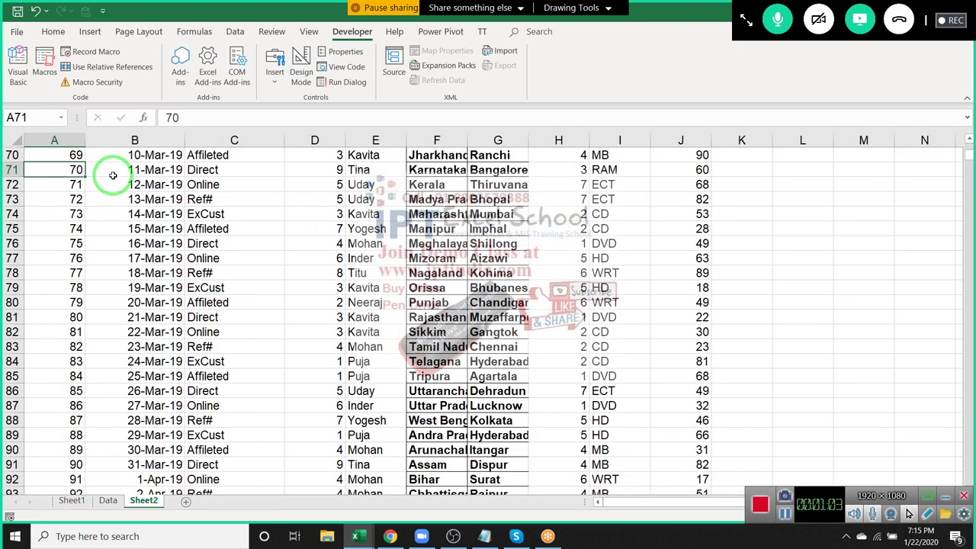
key("Page_Down")
key("ctrl+shift+Right")
key("ctrl+shift+Down")
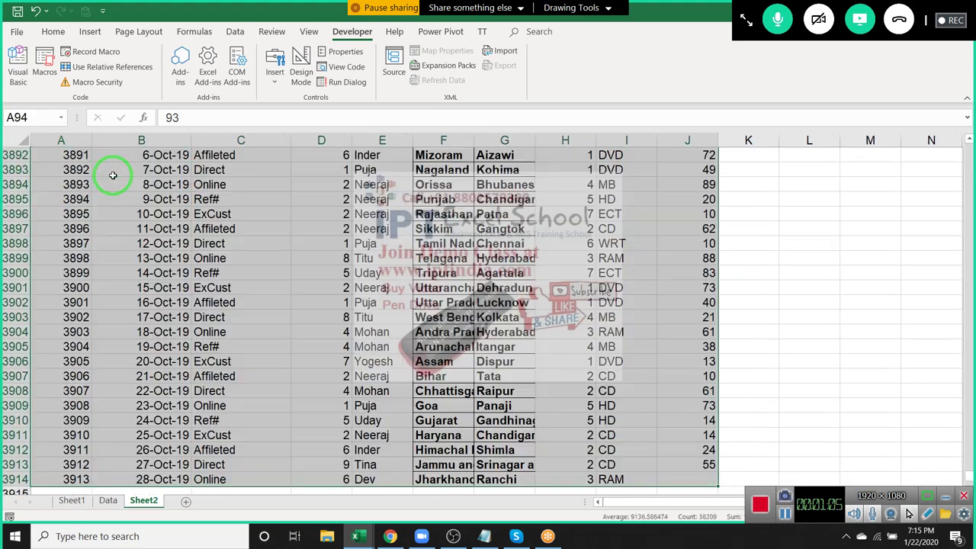
key("Delete")
key("Up")
key("ctrl+Home")
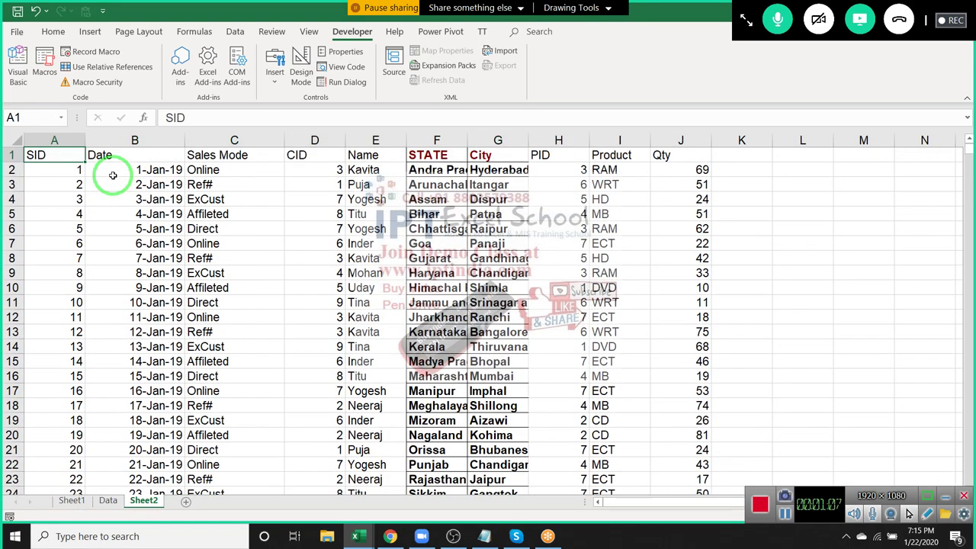
- Add the column header Sr in K1, next to the Qty column
key("Right")
key("Right")
key("Right")
key("Right")
key("Right")
key("Right")
key("Right")
key("Right")
key("Right")
key("Right")
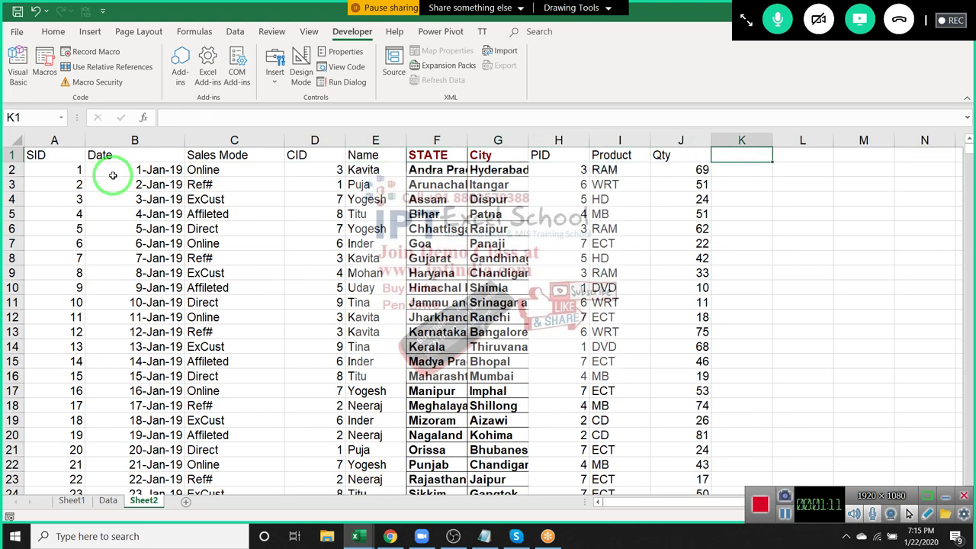
type("Sr")
key("Return")
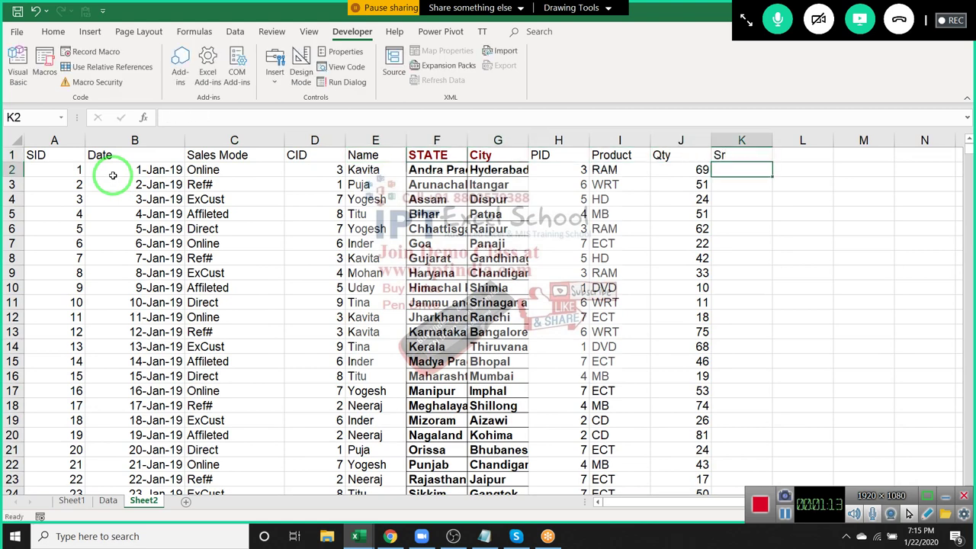
- Enter the starting serial numbers 1 and 2 in K2 and K3
type("1")
key("Return")
type("2")
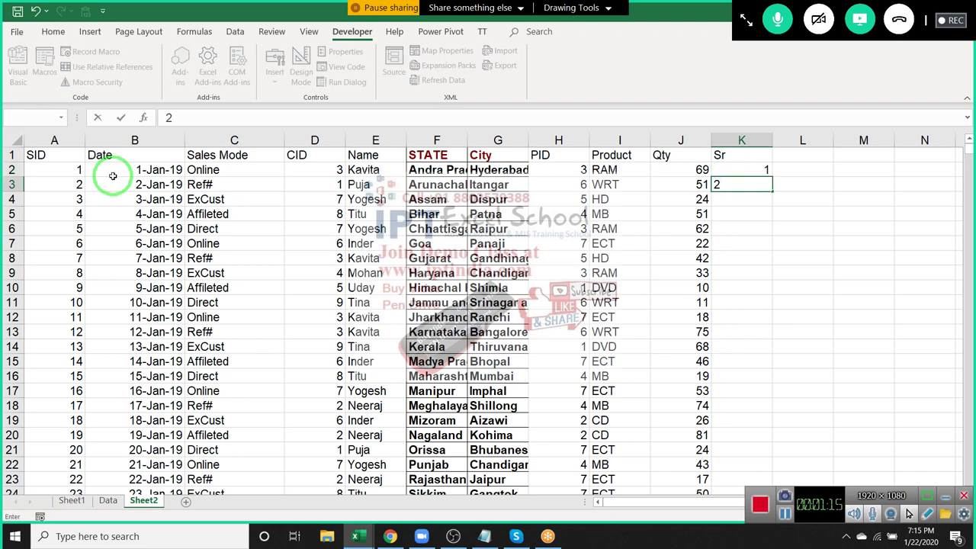
key("Escape")
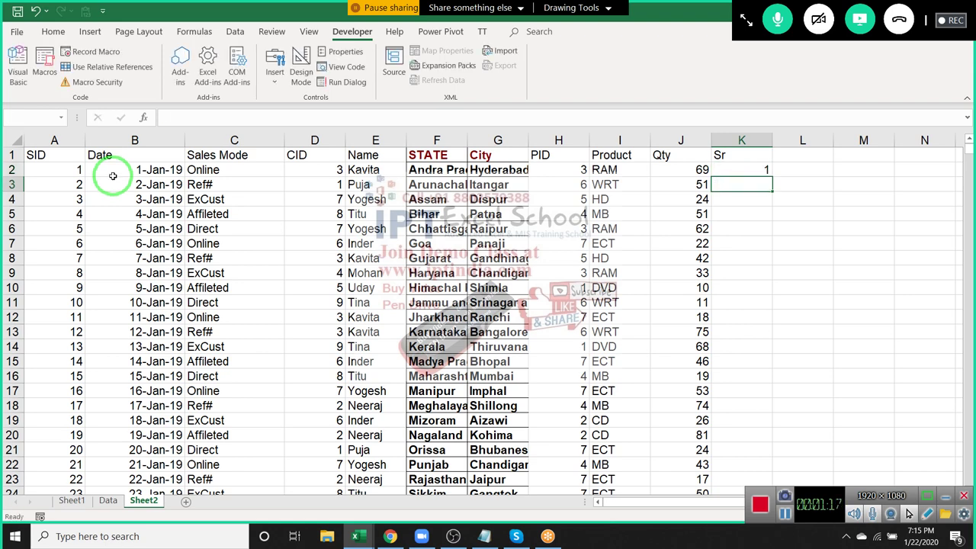
left_click(739, 176)
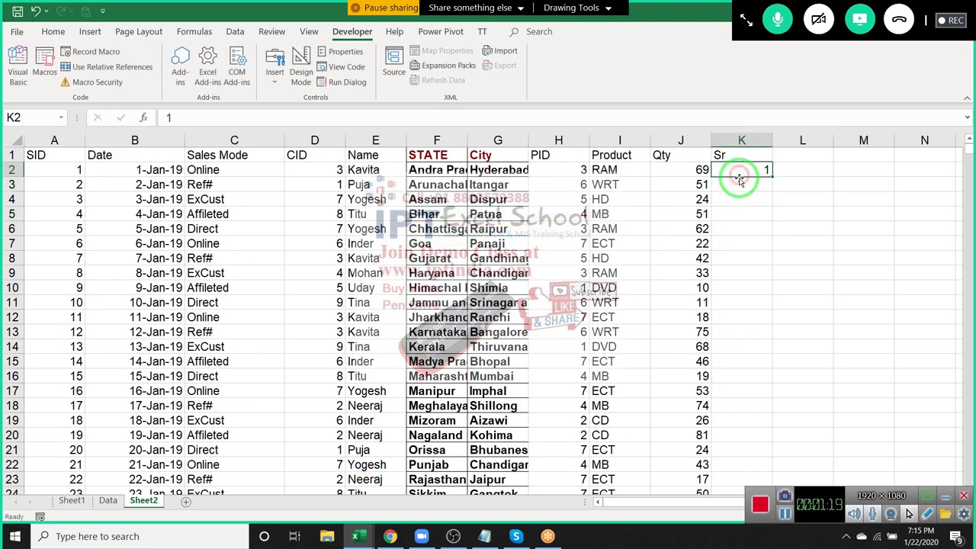
left_click(748, 183)
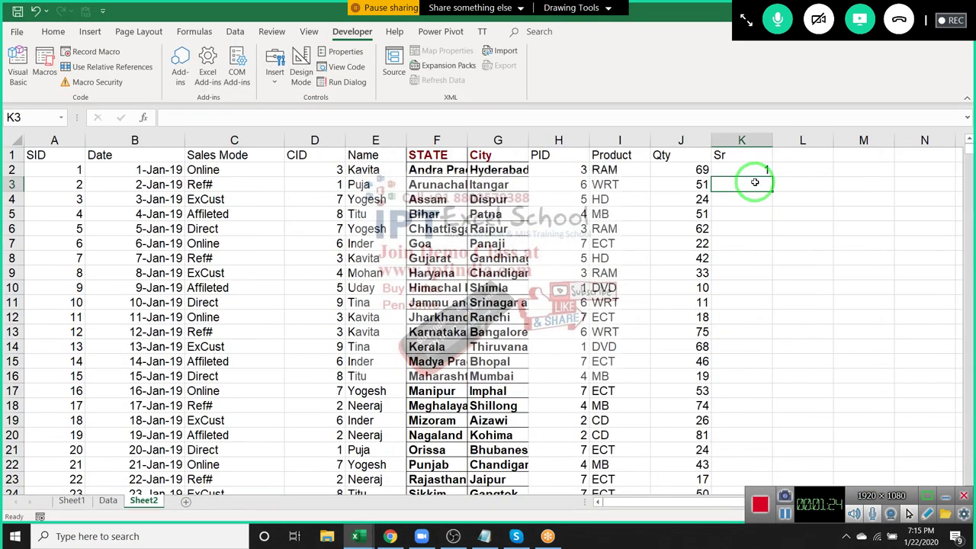
type("2")
key("Return")
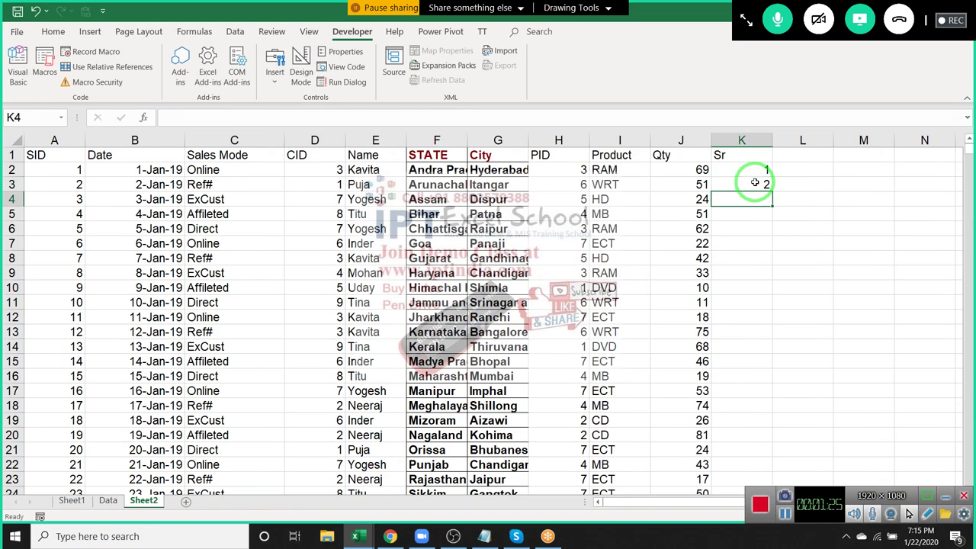
- Fill the serial number series from K2:K3 down to the last record in row 93
left_click_drag(753, 173, 765, 186)
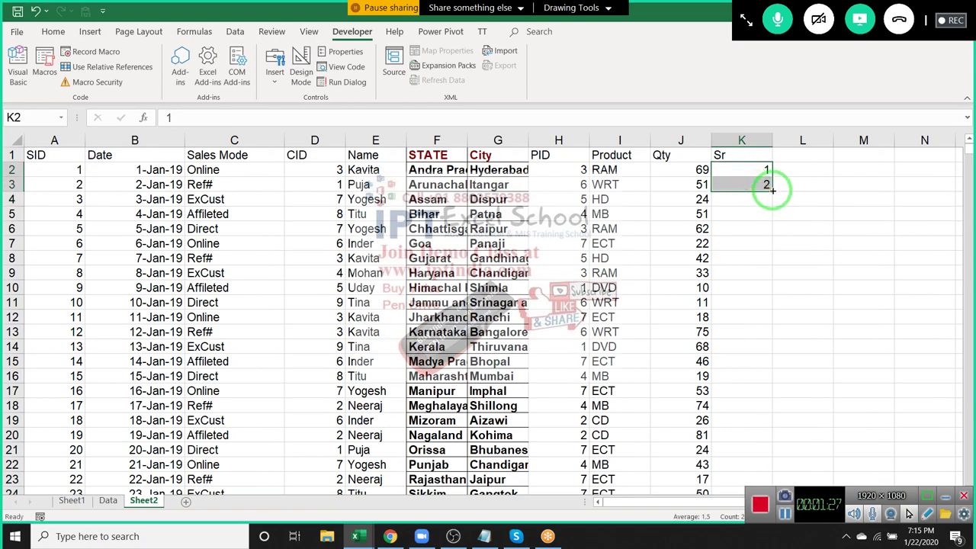
double_click(772, 190)
left_click(763, 189)
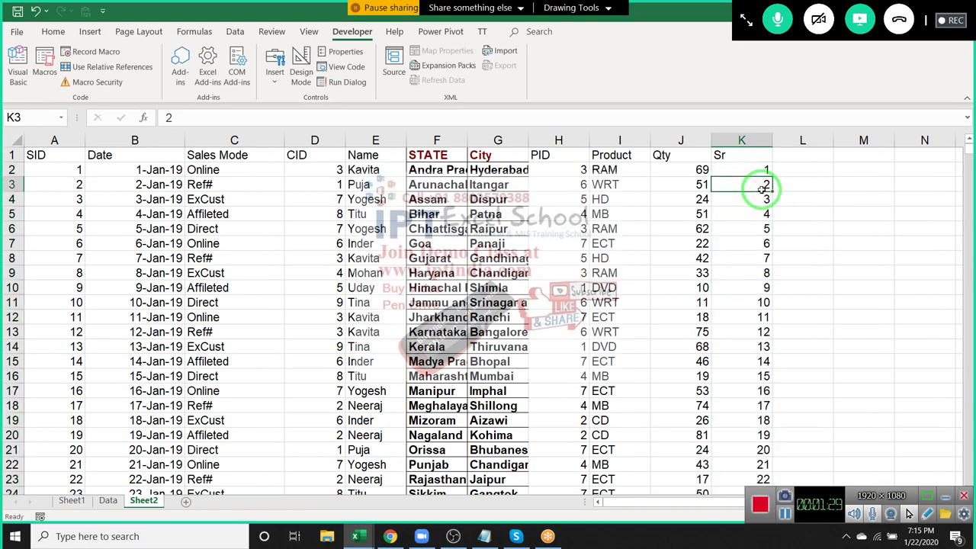
key("ctrl+Down")
key("Up")
key("ctrl+Up")
key("Down")
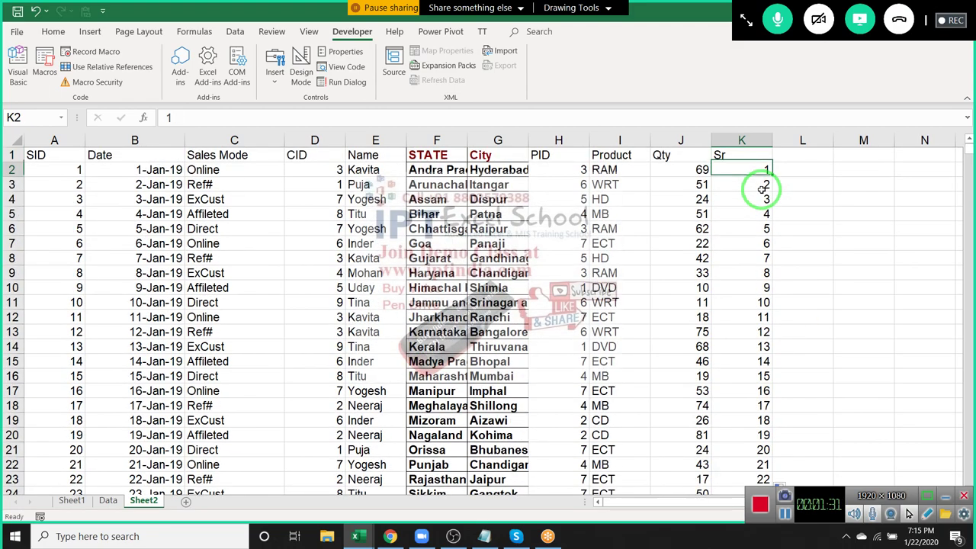
key("ctrl+Down")
key("ctrl+Up")
key("Down")
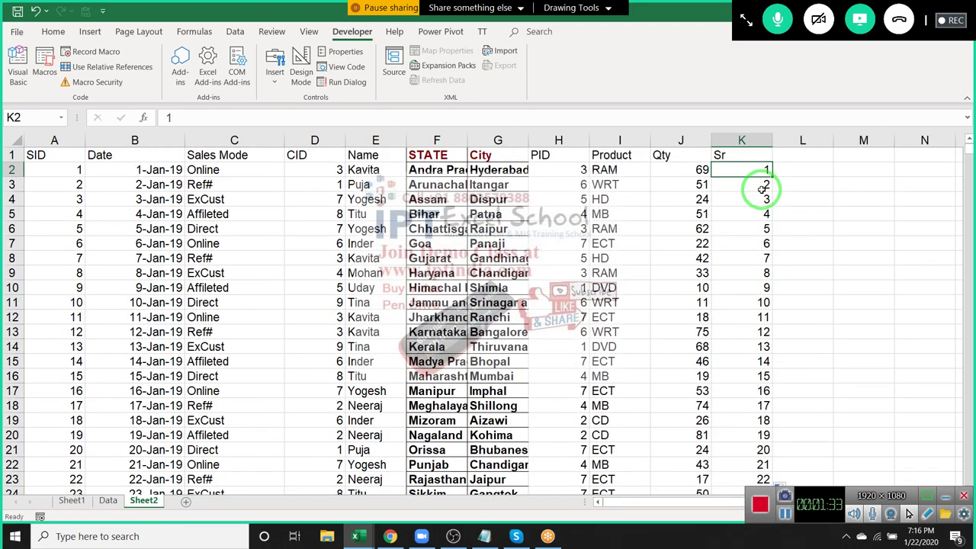
- Copy the serial numbers in K2:K93 and paste them directly below the list, starting at K94
key("ctrl+shift+Down")
key("ctrl+c")
scroll(762, 189, "up", 8)
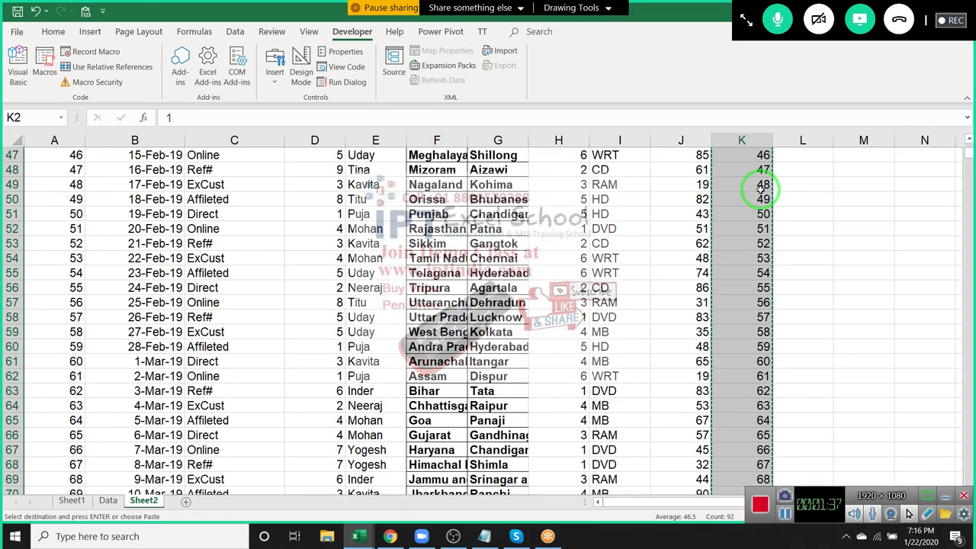
key("Tab")
key("Tab")
key("Tab")
key("Tab")
key("Tab")
key("ctrl+period")
key("Down")
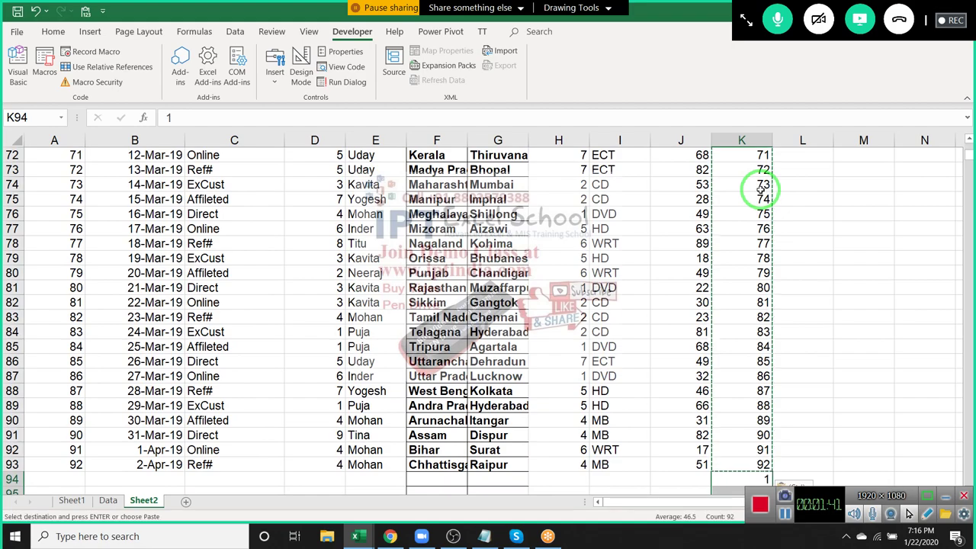
key("Down")
key("Down")
key("Down")
key("Escape")
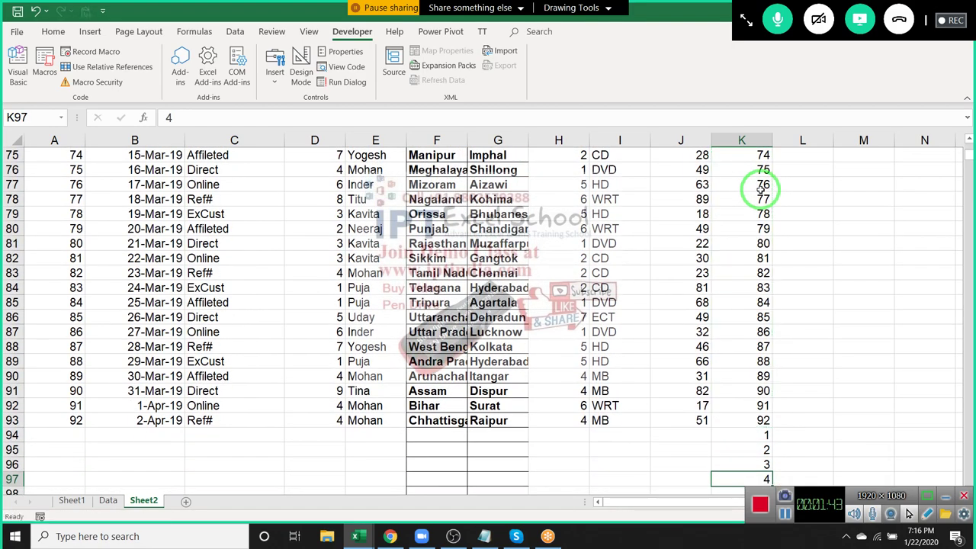
- Review the Sr column from its header in K1 to where the repeated serial numbers start in K94
key("ctrl+Down")
key("ctrl+Up")
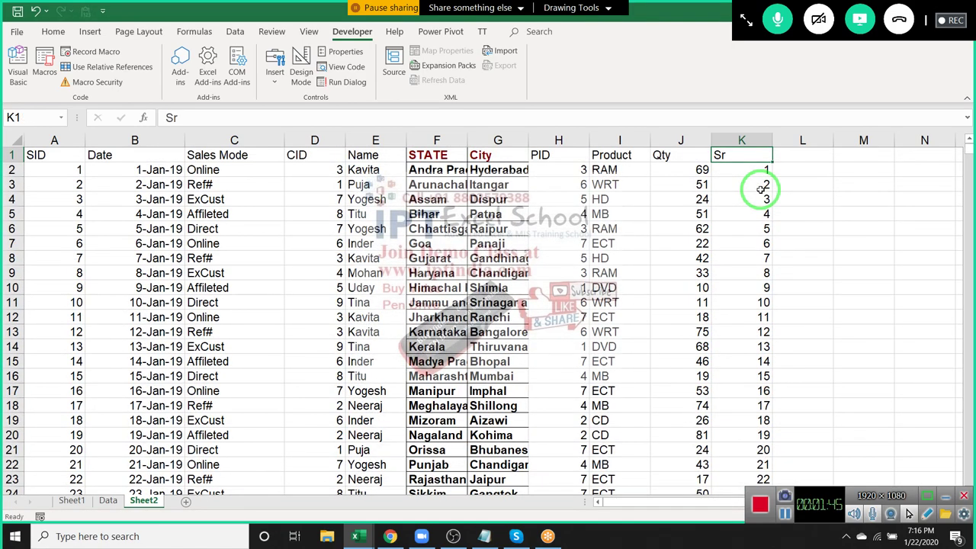
key("ctrl+shift+Down")
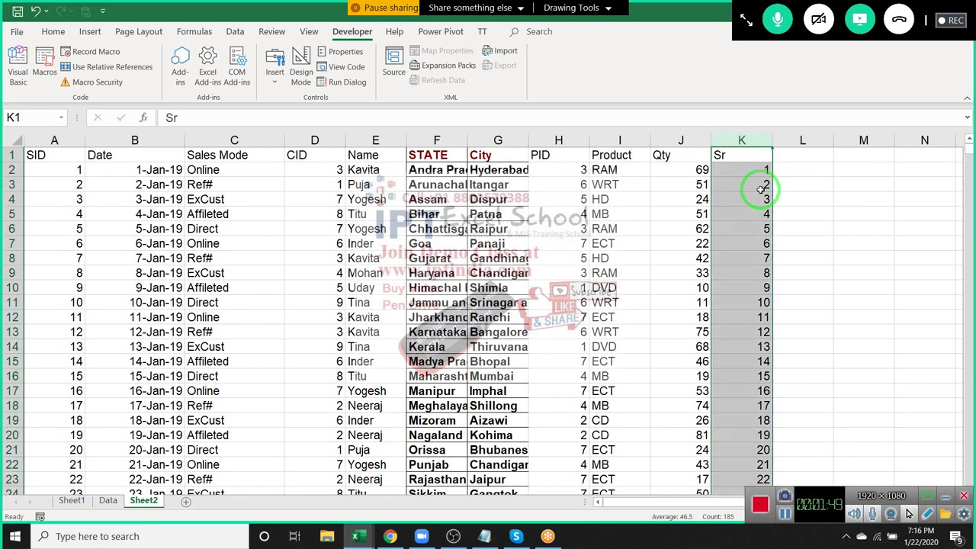
key("Down")
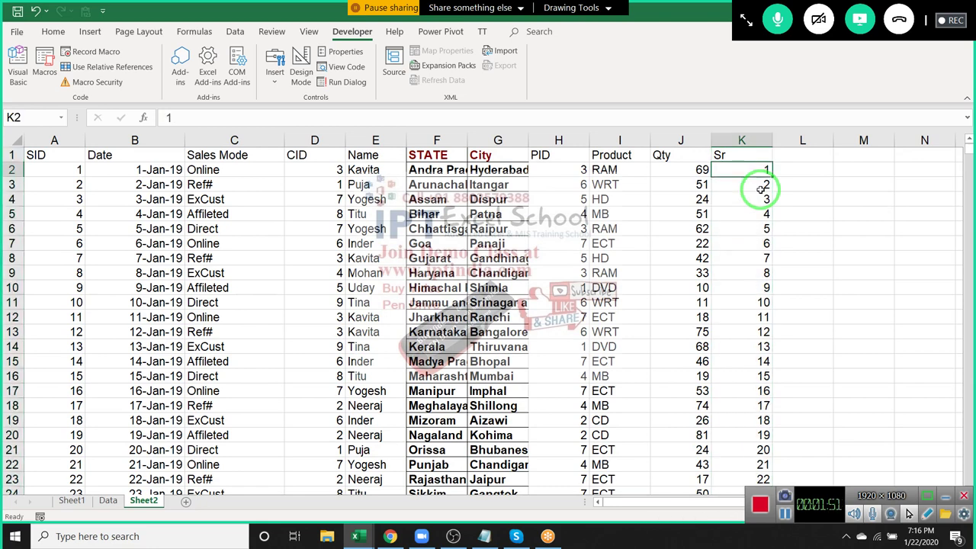
key("Left")
key("Right")
key("ctrl+shift+Left")
key("ctrl+shift+Right")
key("Left")
key("ctrl+Down")
key("Down")
key("Right")
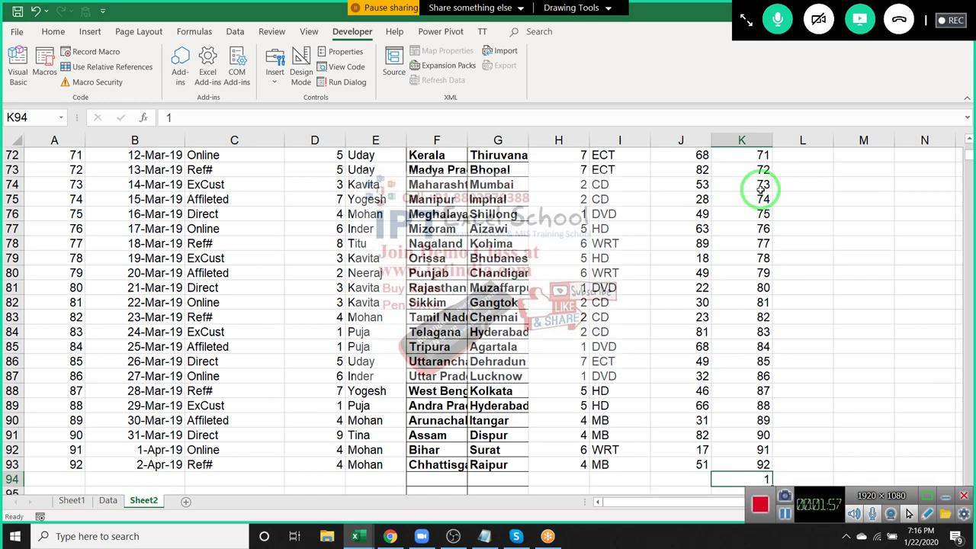
- Compare the first record rows beside K2 and K3 with the cells A94:J94 beside the repeated serial numbers
key("ctrl+Up")
key("Down")
key("Down")
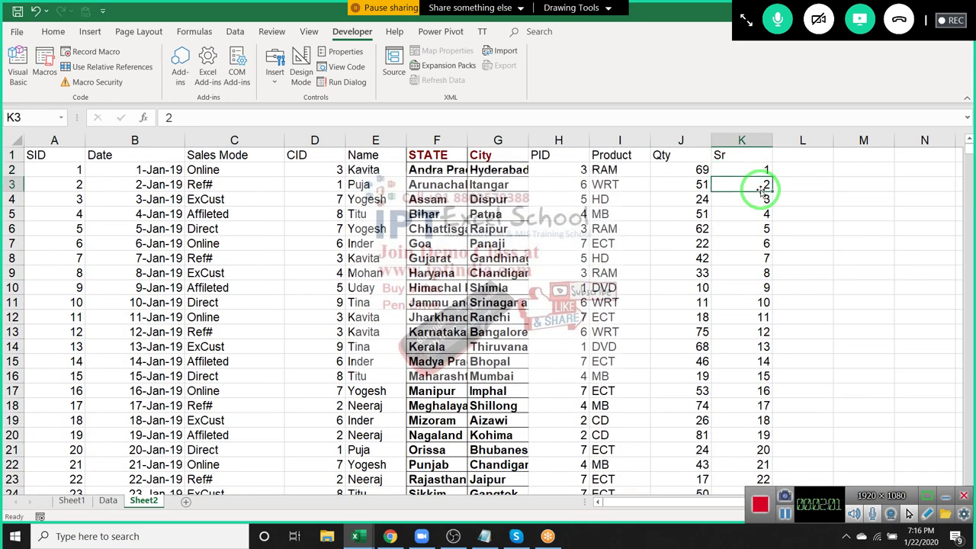
key("Left")
key("Right")
key("Up")
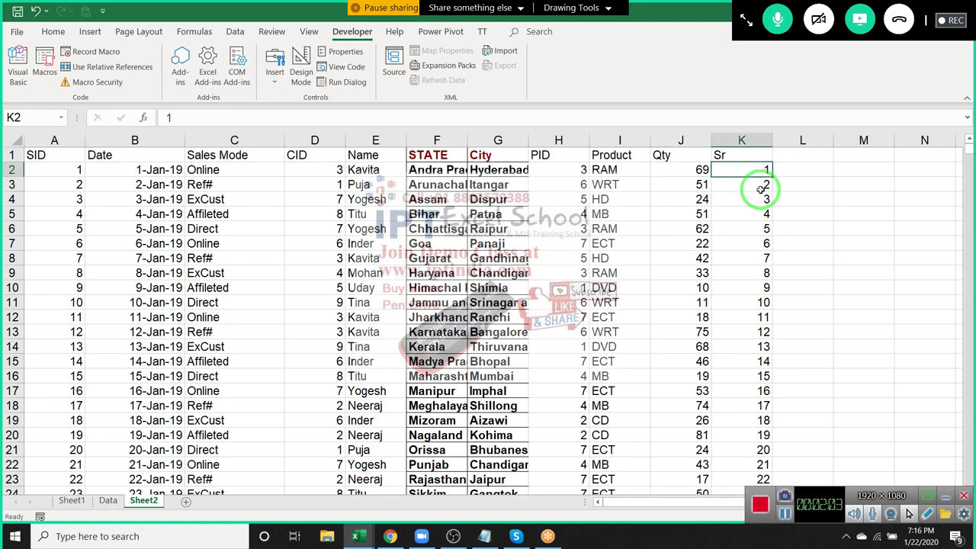
key("Left")
key("shift+Home")
key("Right")
key("Left")
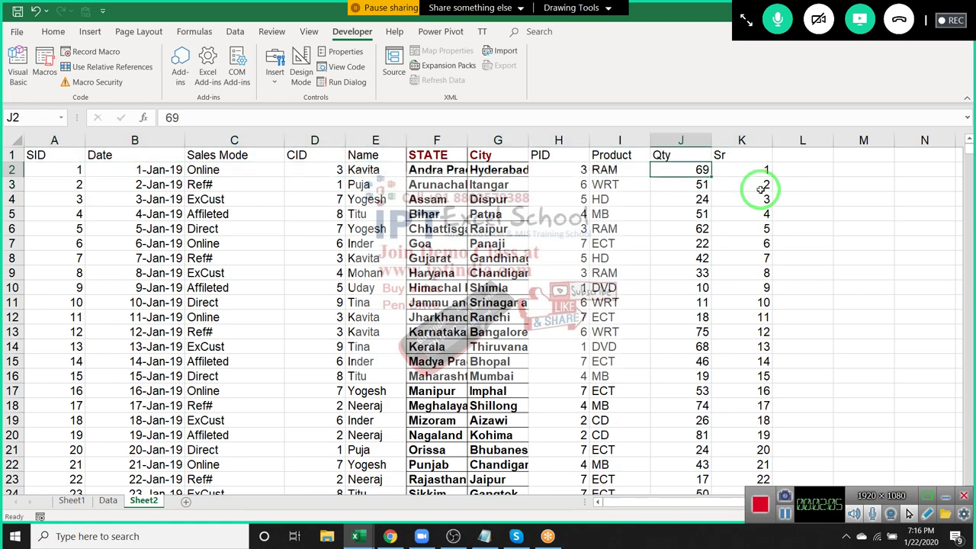
key("ctrl+Down")
key("Down")
key("Down")
key("Right")
key("Up")
key("Left")
key("Right")
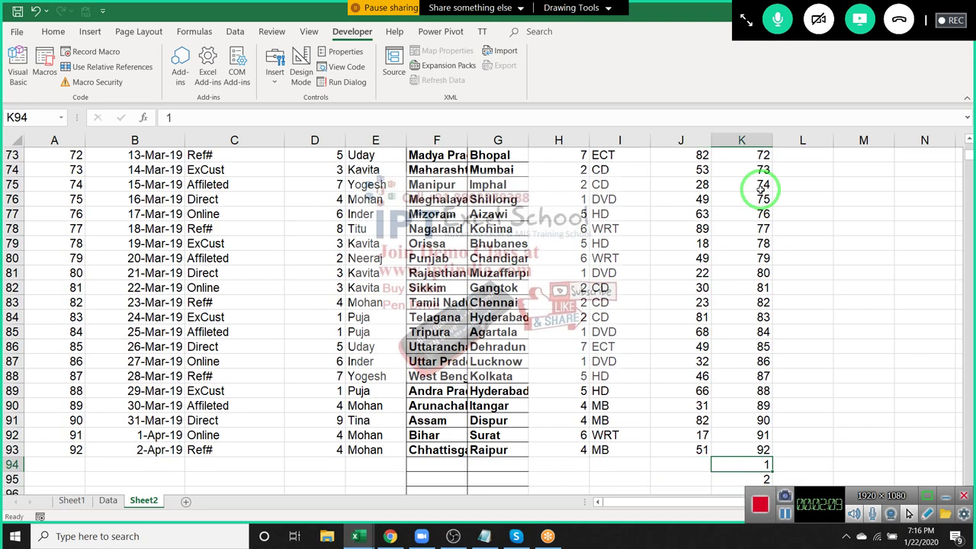
key("Left")
key("shift+Home")
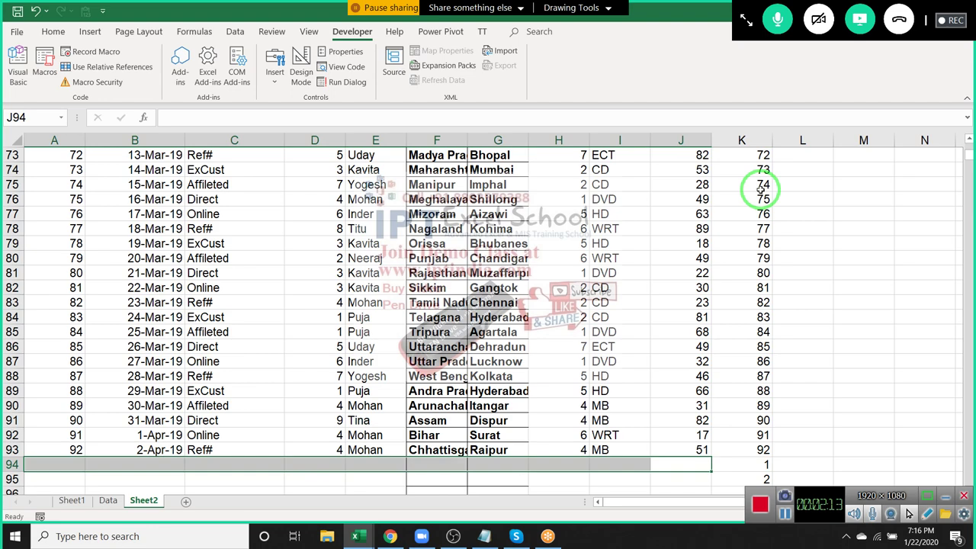
- Sort the whole list A1:K185, including its headers, by the Sr column from smallest to largest
key("ctrl+Up")
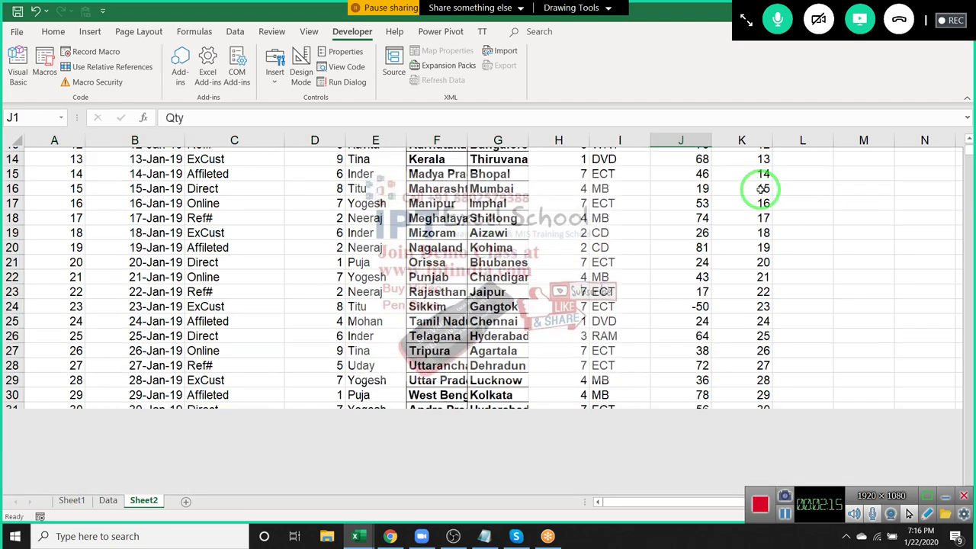
key("Right")
key("shift+Home")
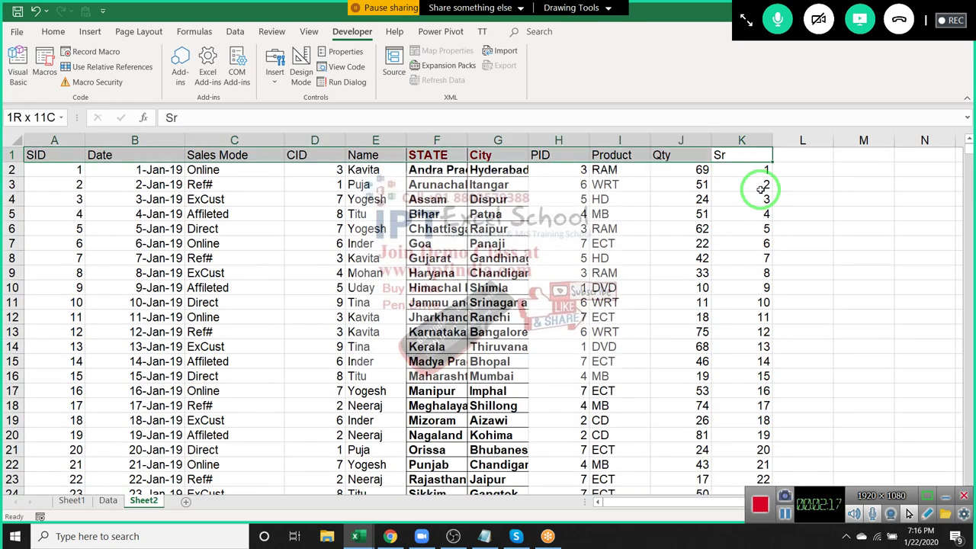
key("ctrl+shift+Down")
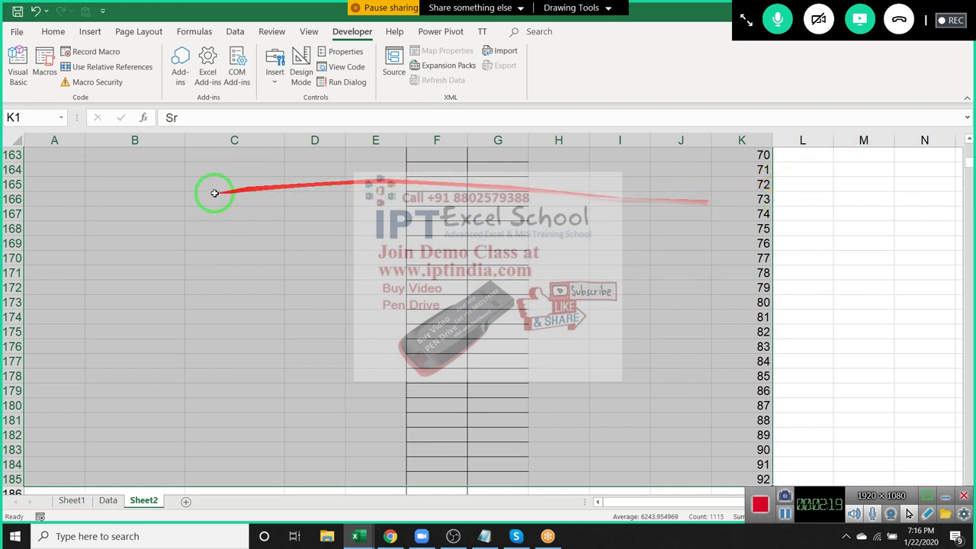
left_click(55, 32)
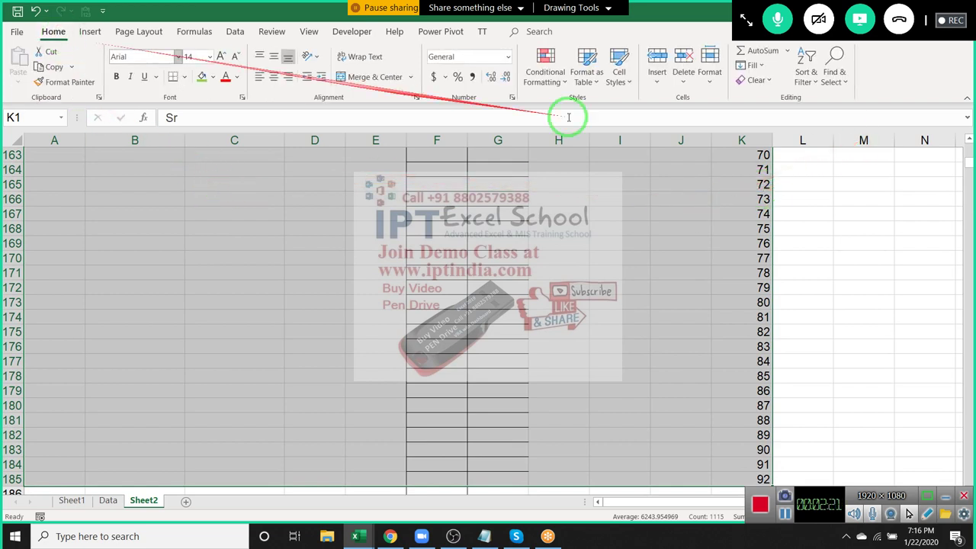
left_click(814, 84)
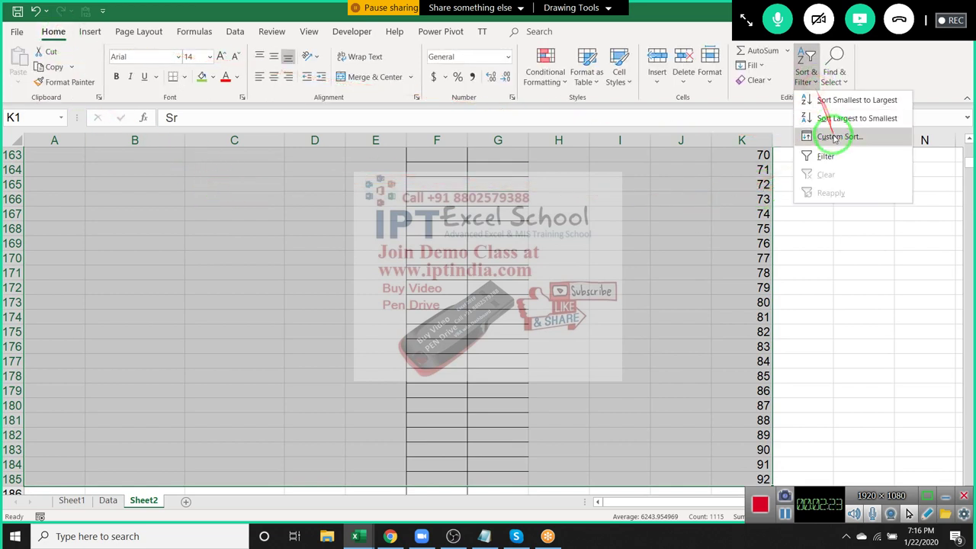
left_click(830, 136)
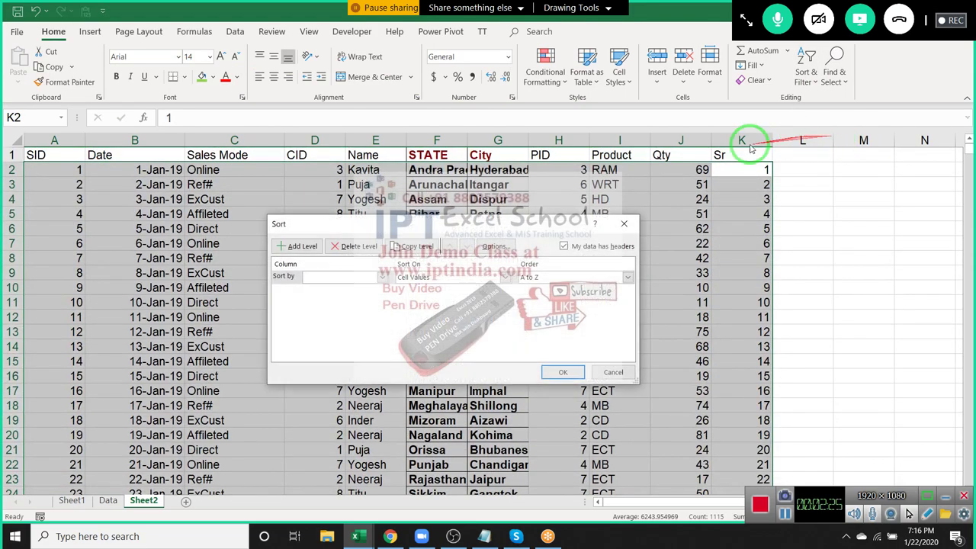
left_click(328, 277)
left_click(327, 376)
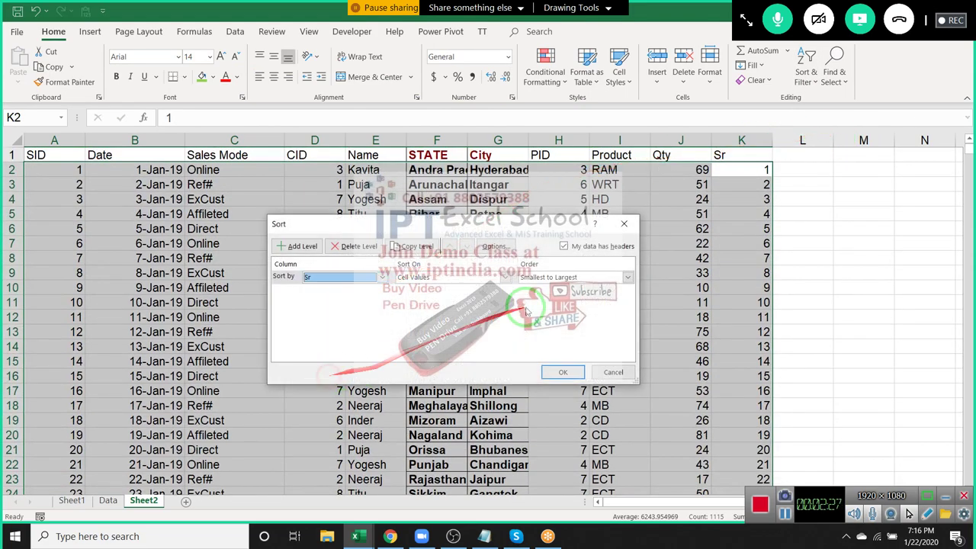
left_click(568, 373)
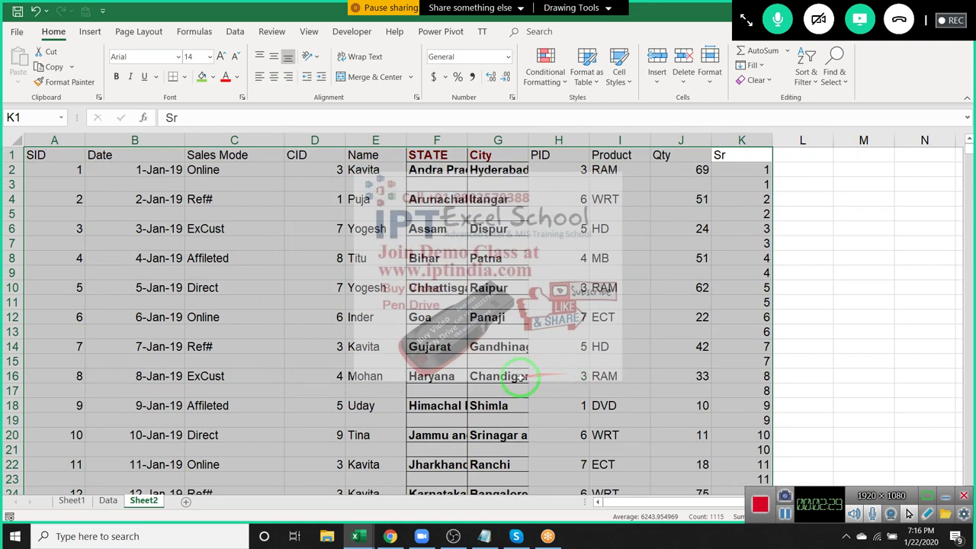
- Examine the rows between consecutive records in the sorted list along the SID column
left_click(135, 216)
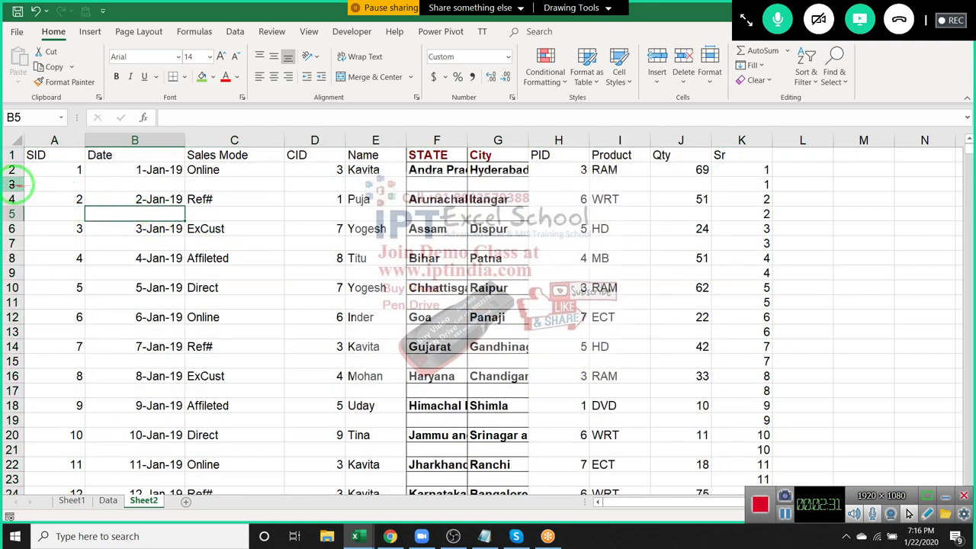
left_click(55, 184)
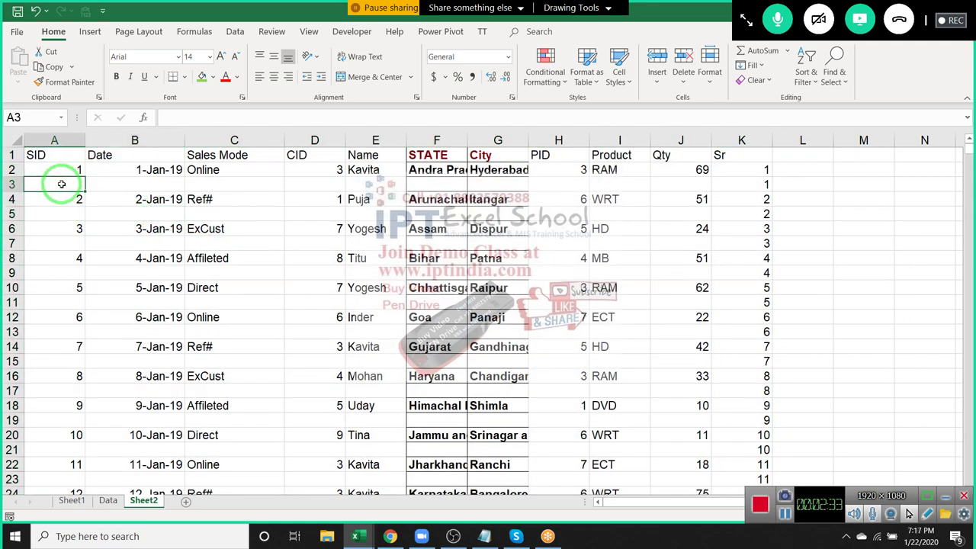
left_click(67, 213)
left_click(69, 243)
left_click(68, 260)
left_click(69, 272)
left_click(71, 302)
left_click(73, 317)
left_click(76, 332)
left_click(76, 361)
left_click(74, 389)
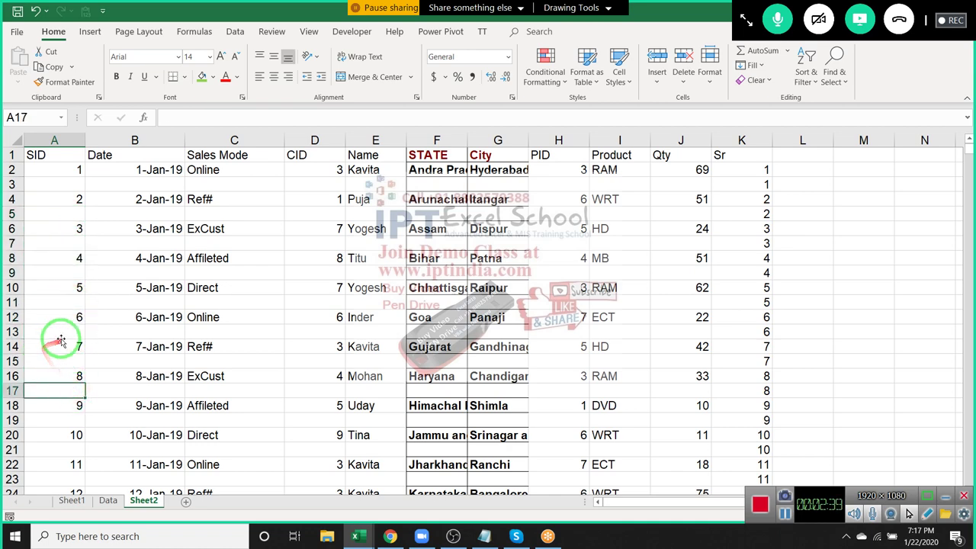
scroll(61, 340, "down", 5)
scroll(65, 338, "up", 5)
- Check the rows between records along the Name column, from row 3 to row 9
left_click_drag(74, 332, 302, 177)
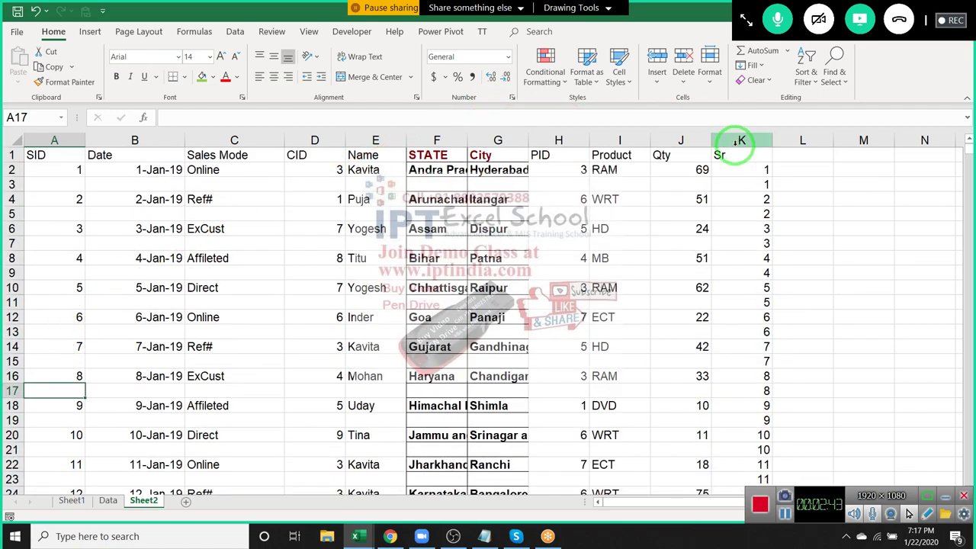
mouse_move(742, 180)
left_mouse_down()
mouse_move(523, 305)
mouse_move(320, 294)
mouse_move(351, 188)
left_mouse_up()
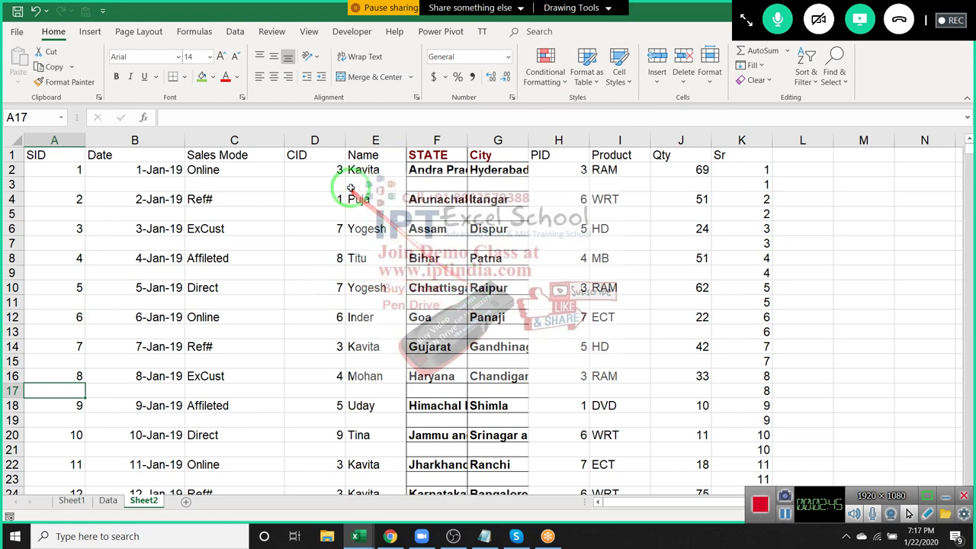
left_click(351, 188)
left_click(357, 203)
left_click(359, 214)
left_click(360, 229)
left_click(360, 243)
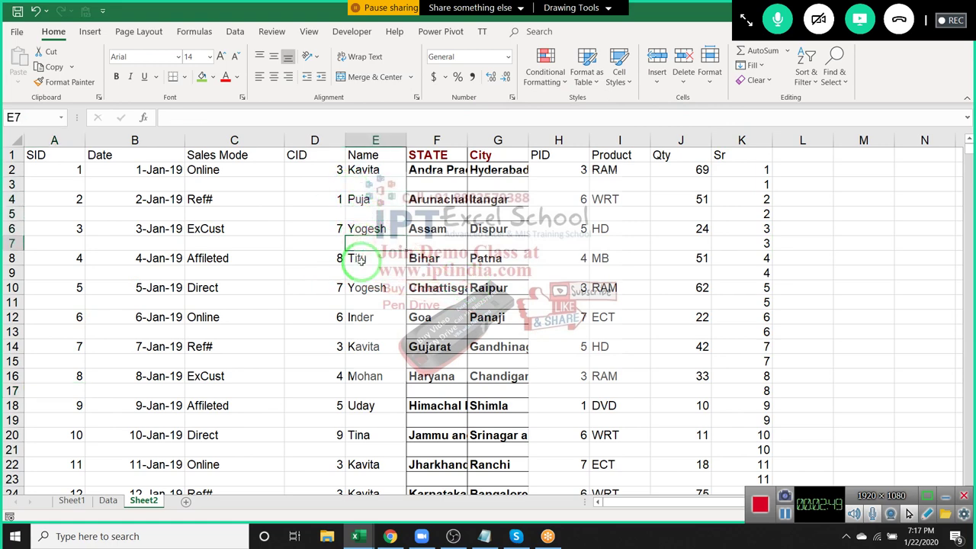
left_click(359, 259)
left_click(363, 273)
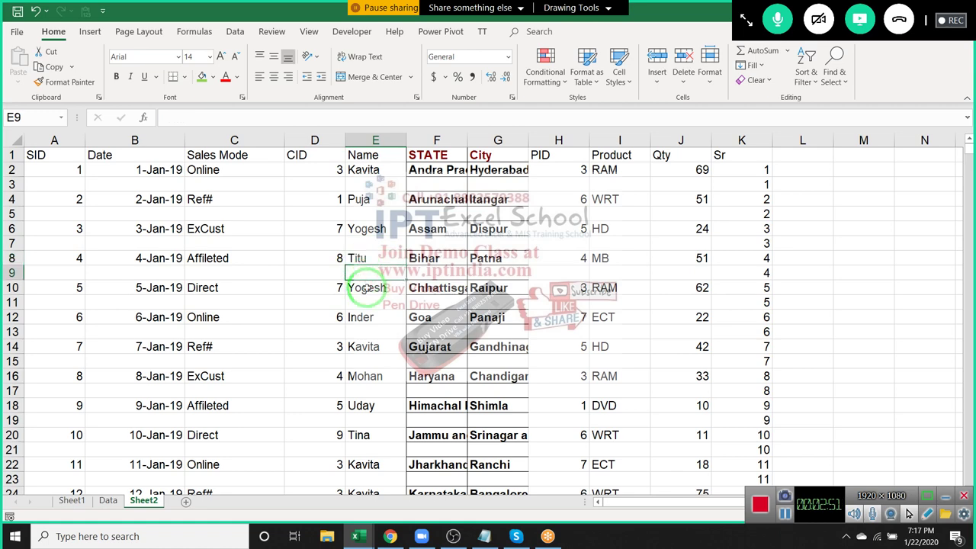
- Undo the sort of the list by the Sr column
left_click(366, 288)
key("ctrl+z")
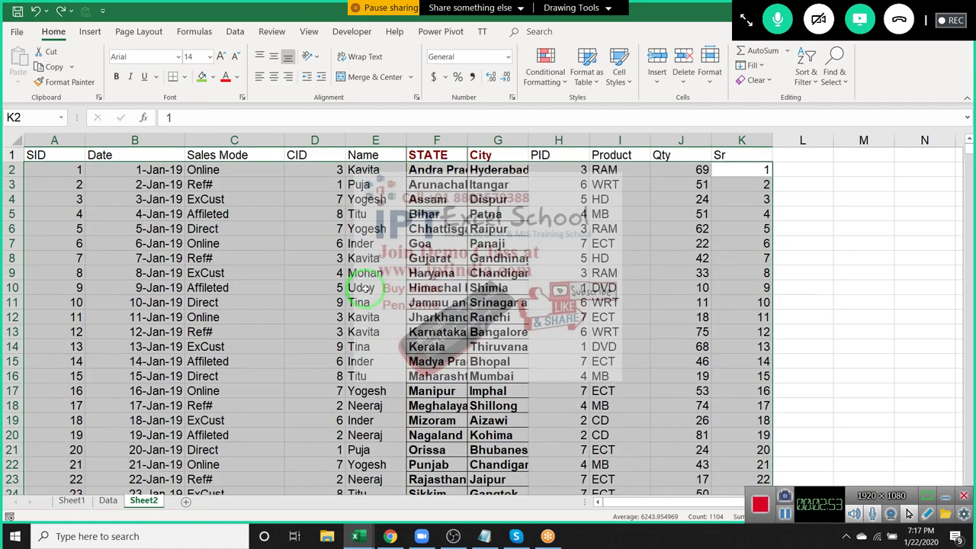
left_click_drag(690, 163, 743, 180)
- Delete all serial numbers in the Sr column from K2 downward, keeping the header
left_click(740, 170)
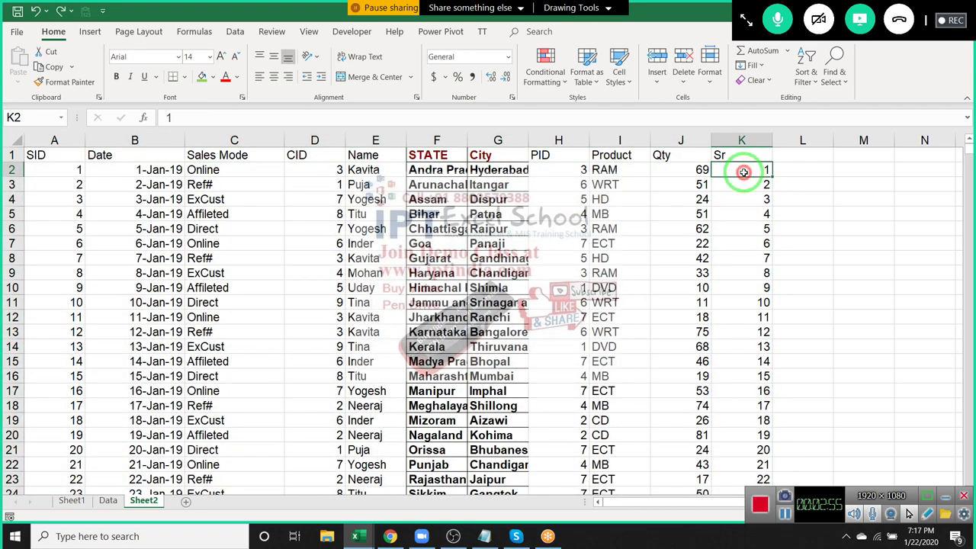
key("ctrl+shift+Down")
key("Delete")
key("ctrl+BackSpace")
left_click(739, 171)
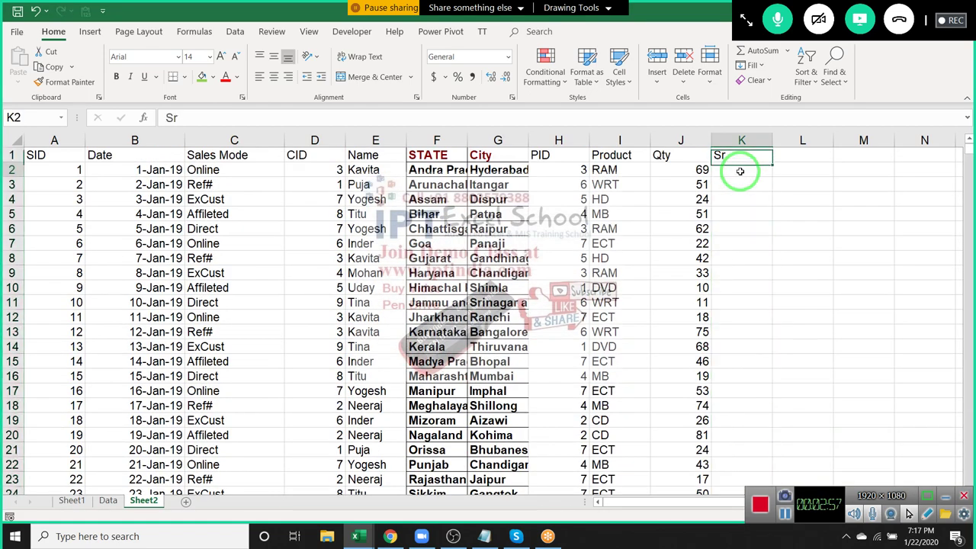
- Insert a blank row at row 5, after the first three records
key("Left")
key("Down")
key("Down")
key("Down")
key("shift+space")
key("ctrl+shift+equal")
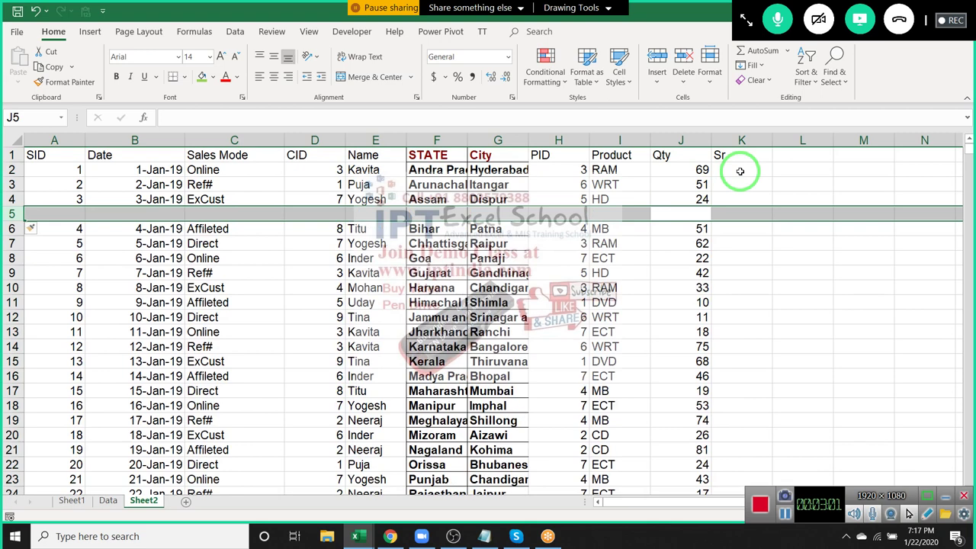
- Insert another blank row at row 9, after the next three records
key("Up")
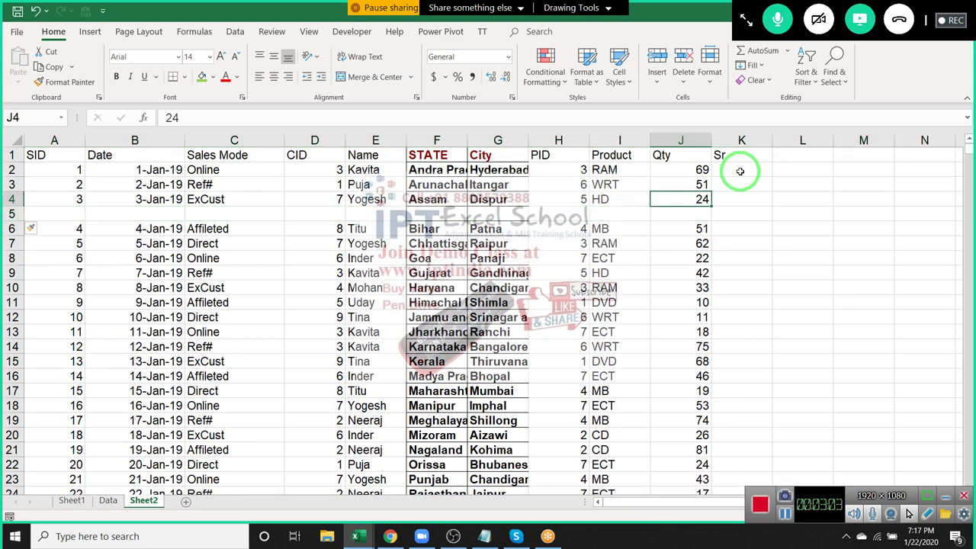
key("Down")
key("Down")
key("Down")
key("Down")
key("Down")
key("Down")
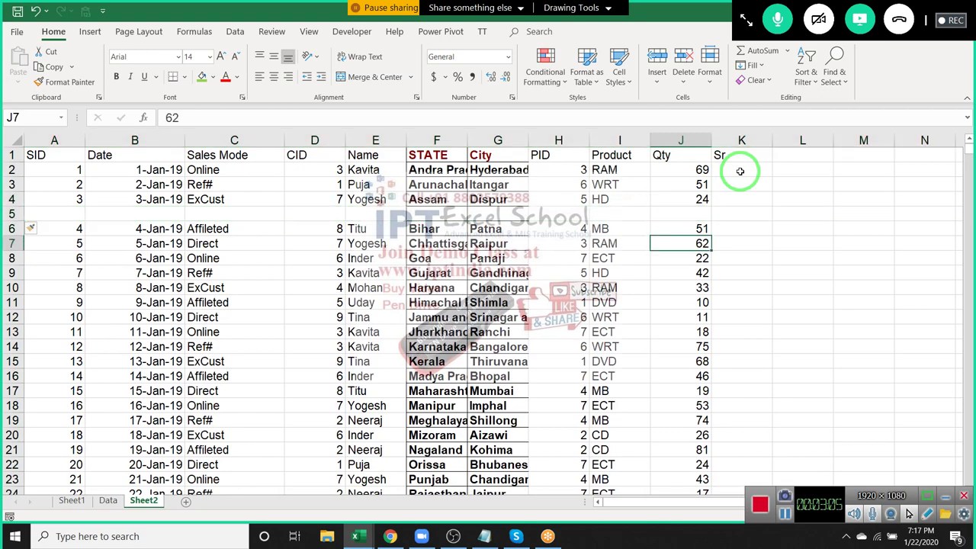
key("Up")
key("shift+space")
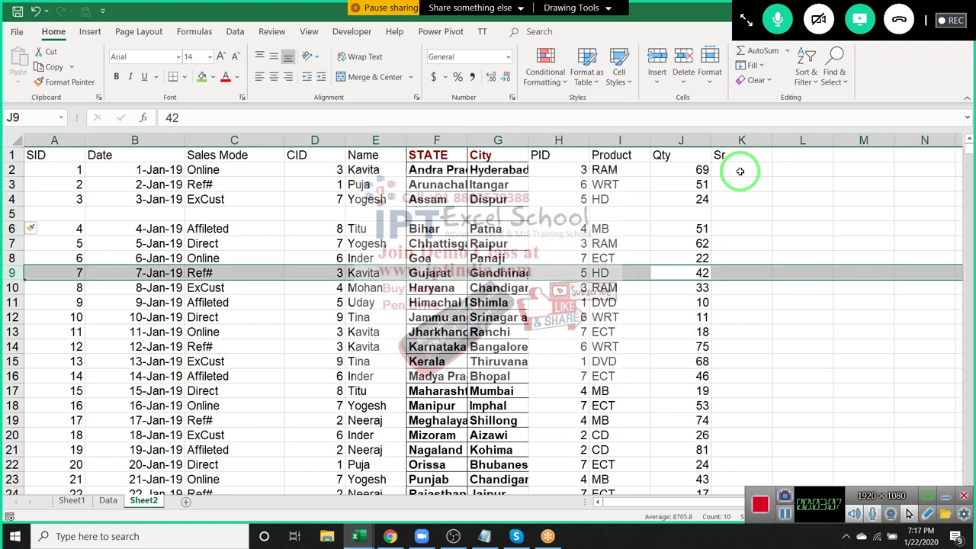
key("ctrl+plus")
key("Down")
key("Down")
key("Down")
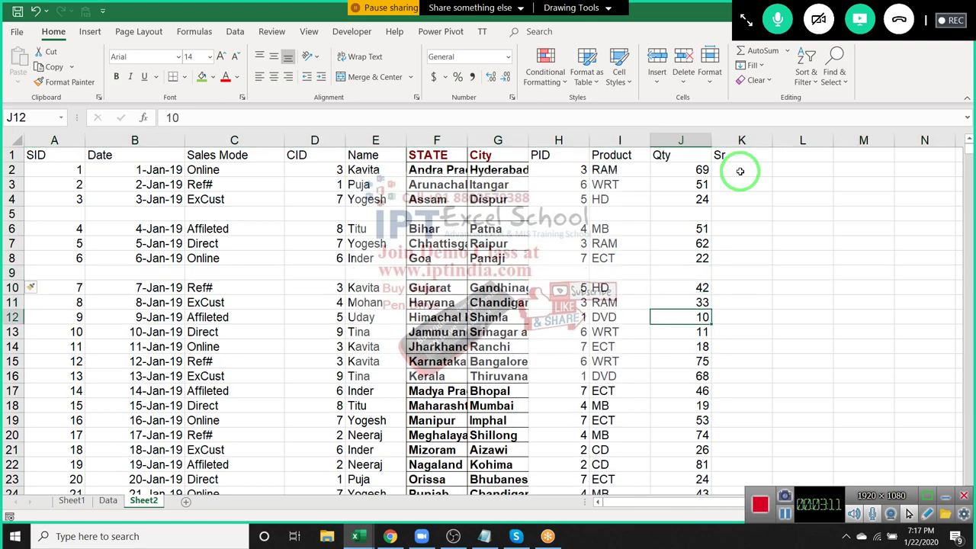
- Delete the manually inserted blank rows 9 and 5
key("Up")
key("Up")
key("Up")
key("shift+space")
key("ctrl+minus")
key("Up")
key("Up")
key("Up")
key("Up")
key("shift+space")
key("ctrl+minus")
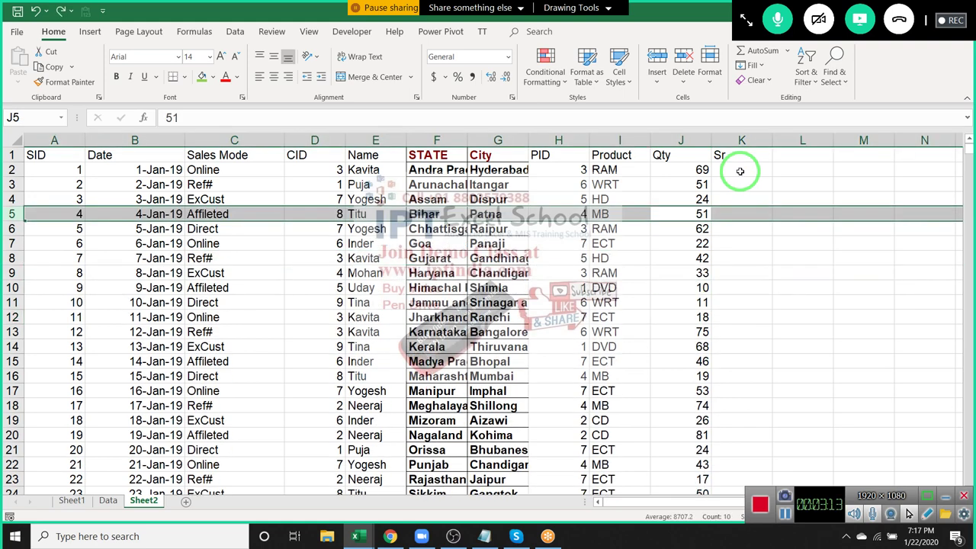
- Enter the serial number 1 in K2, under the Sr header
key("Up")
key("Up")
key("Up")
key("Up")
key("Right")
key("Down")
type("1")
key("Return")
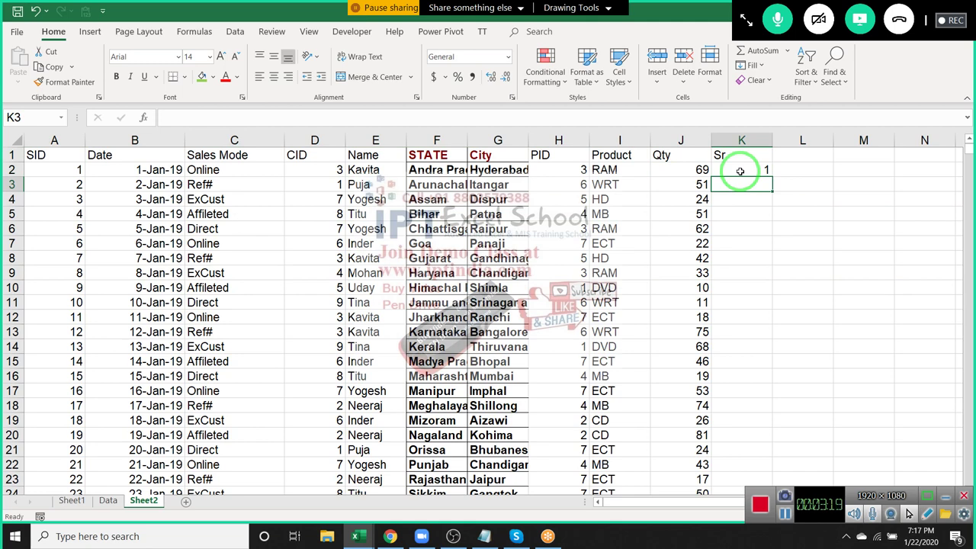
key("Up")
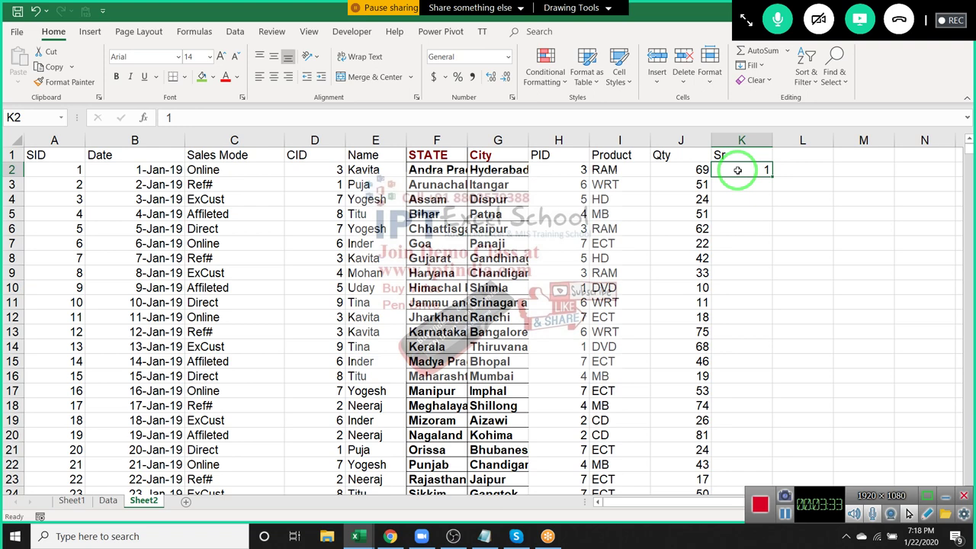
- Fill the serial number 1 from K2 down through K4
key("shift+Down")
key("shift+Down")
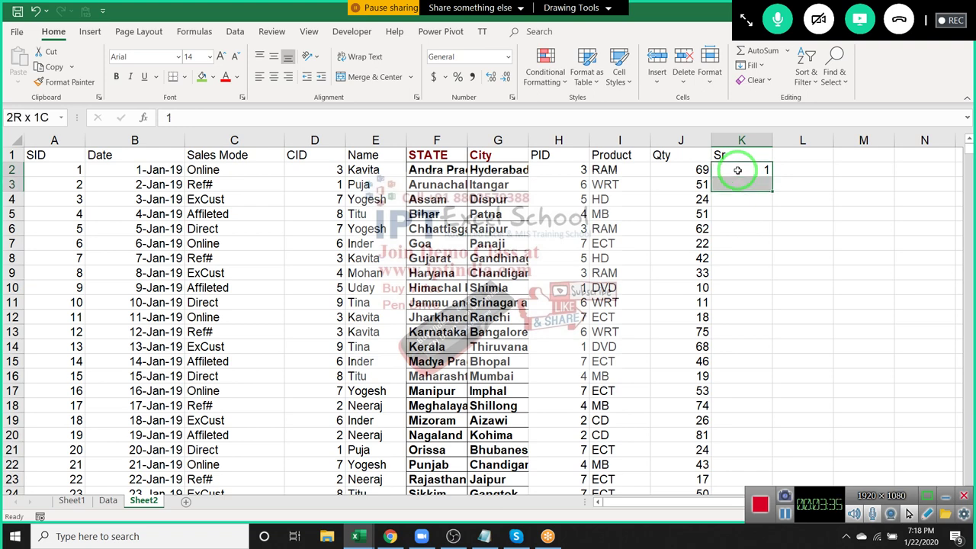
key("ctrl+d")
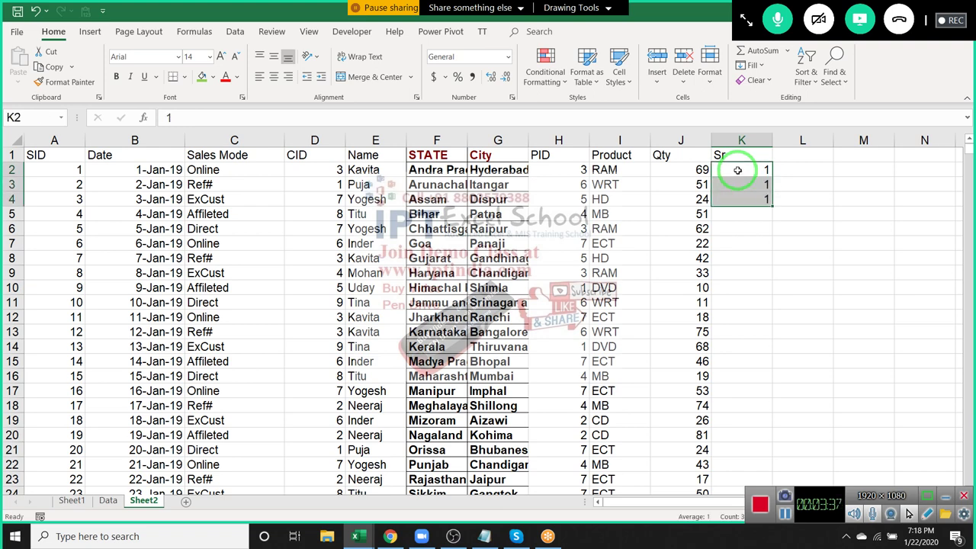
- Enter the formula =K2+1 in K5 to start the serial number for the next group of three
key("Down")
key("Down")
key("Down")
key("Down")
key("Up")
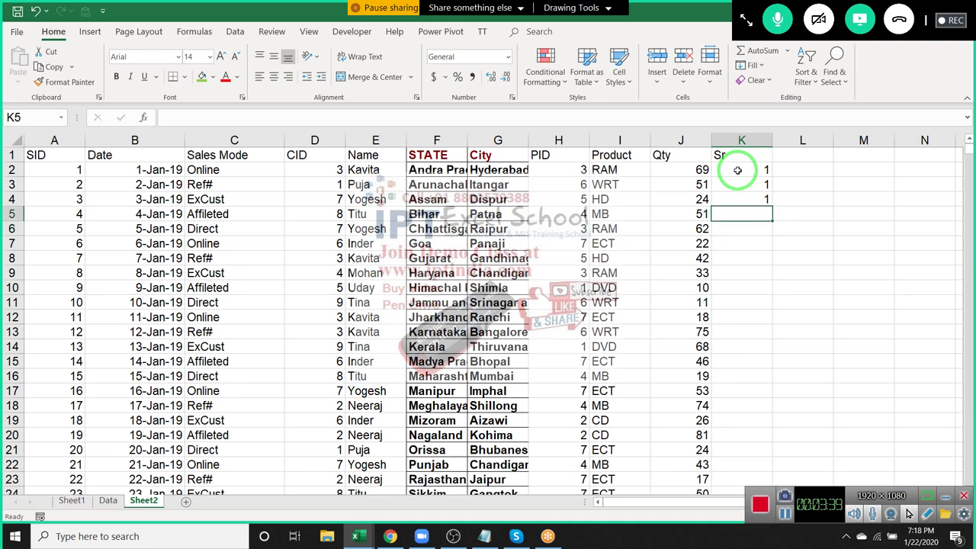
type("=")
key("Up")
key("Up")
key("Up")
type("+1")
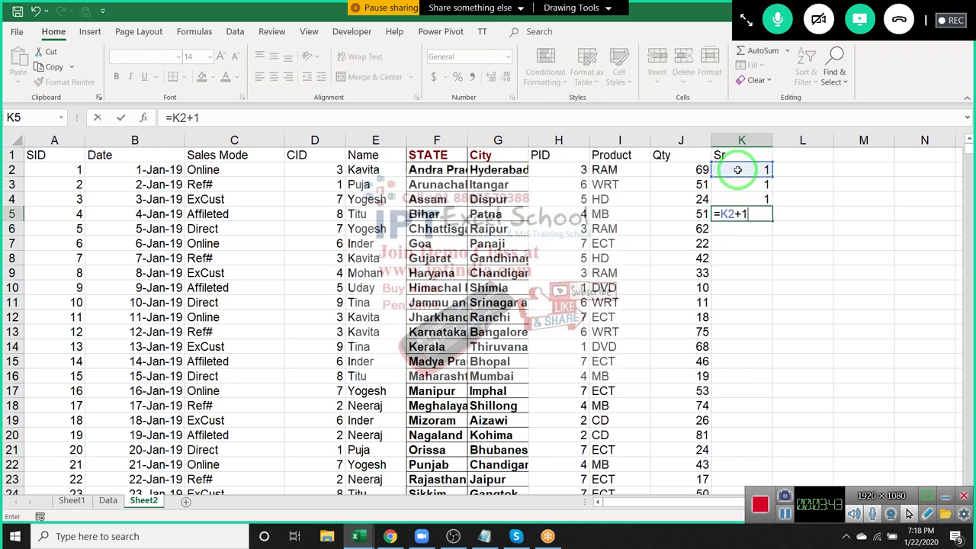
key("Return")
- Review the repeated serial numbers in K2:K4 and the formula in K5
key("Up")
key("Up")
key("Up")
key("Up")
key("shift+Down")
key("shift+Down")
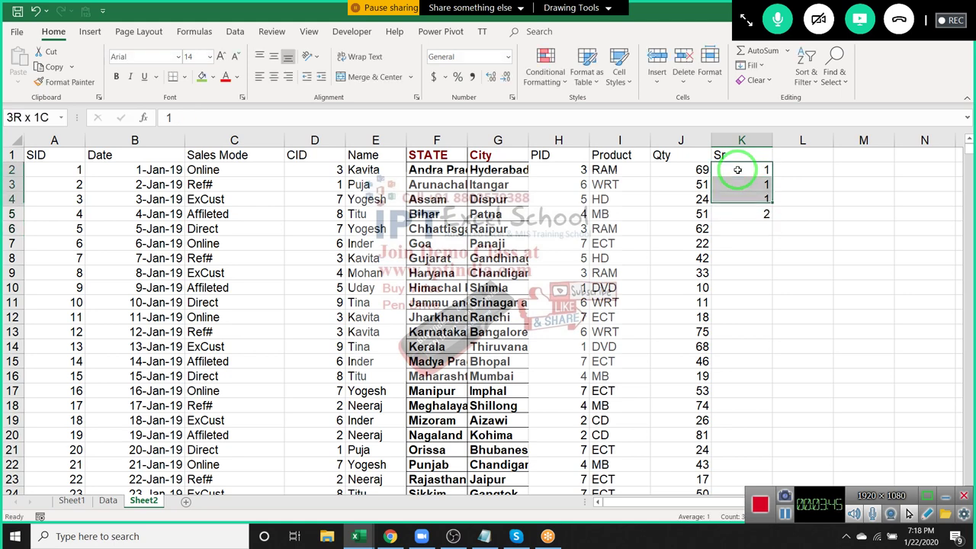
key("Down")
key("Down")
key("Down")
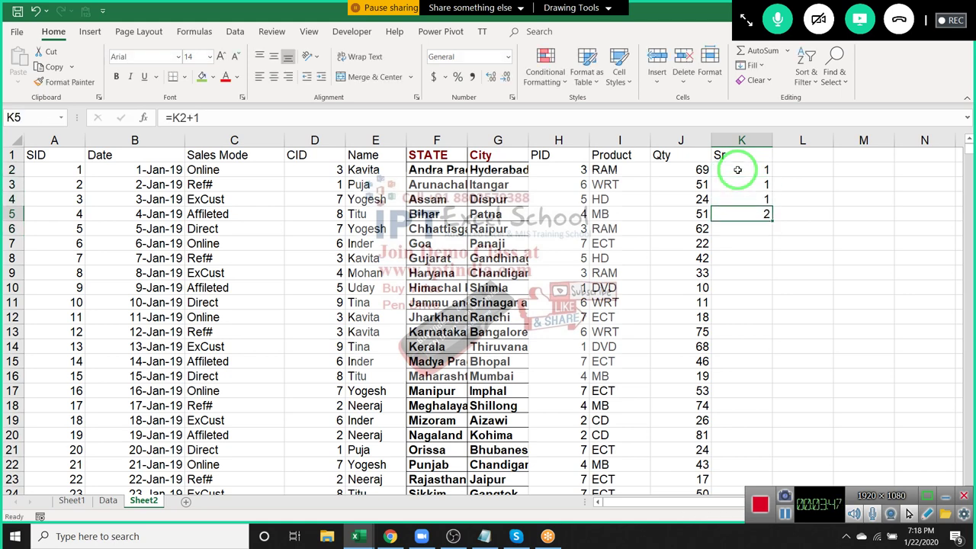
key("F2")
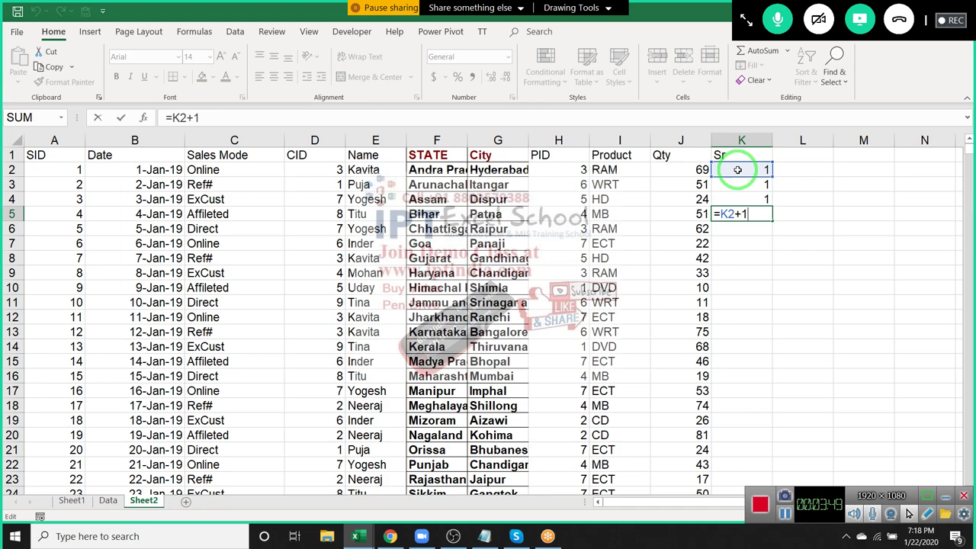
key("Escape")
- Fill the K5 formula down the Sr column through K93, the last record's row
key("Left")
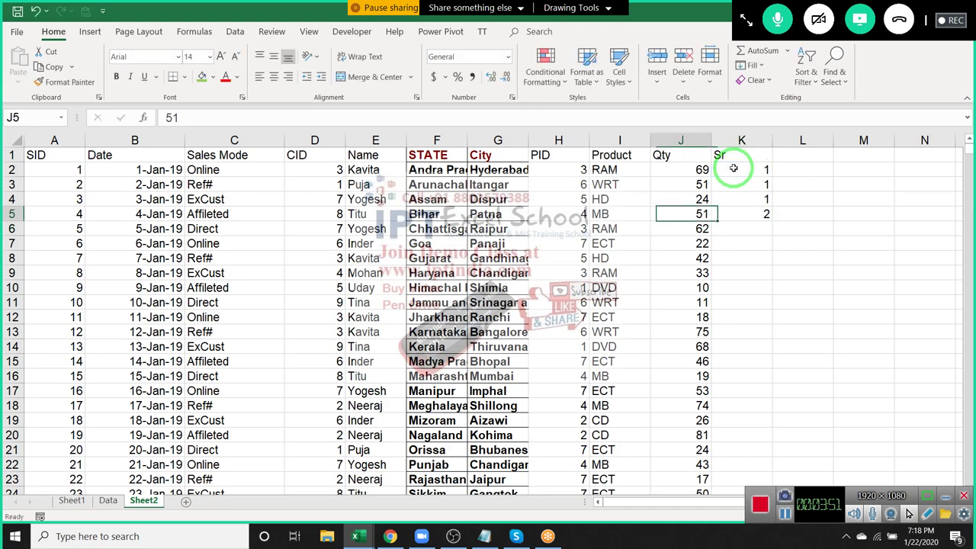
key("ctrl+Down")
key("Right")
key("ctrl+shift+Up")
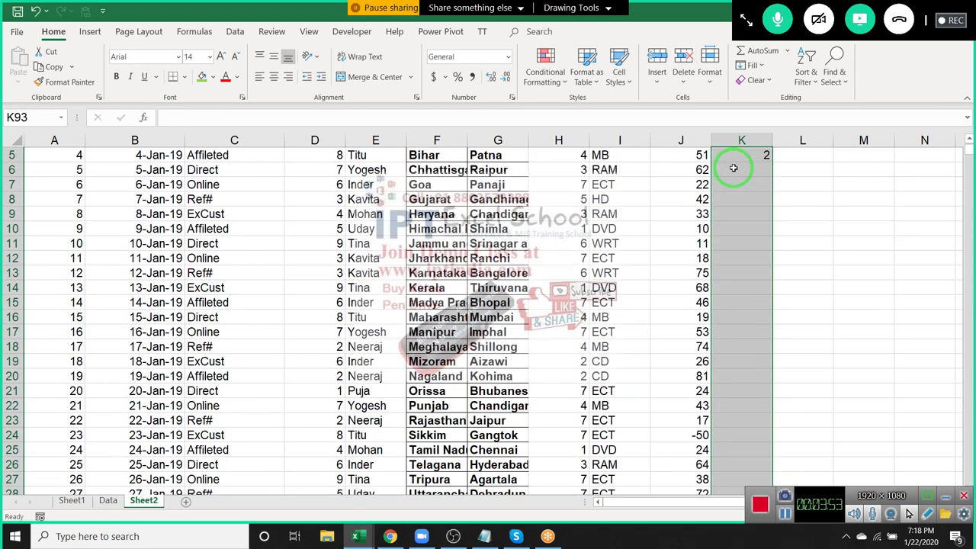
key("ctrl+d")
- Examine the groups of three equal serial numbers in the Sr column, from row 5 through row 13
key("ctrl+Up")
key("Down")
key("Down")
key("Down")
key("Down")
key("shift+Down")
key("shift+Down")
key("shift+Down")
key("shift+Up")
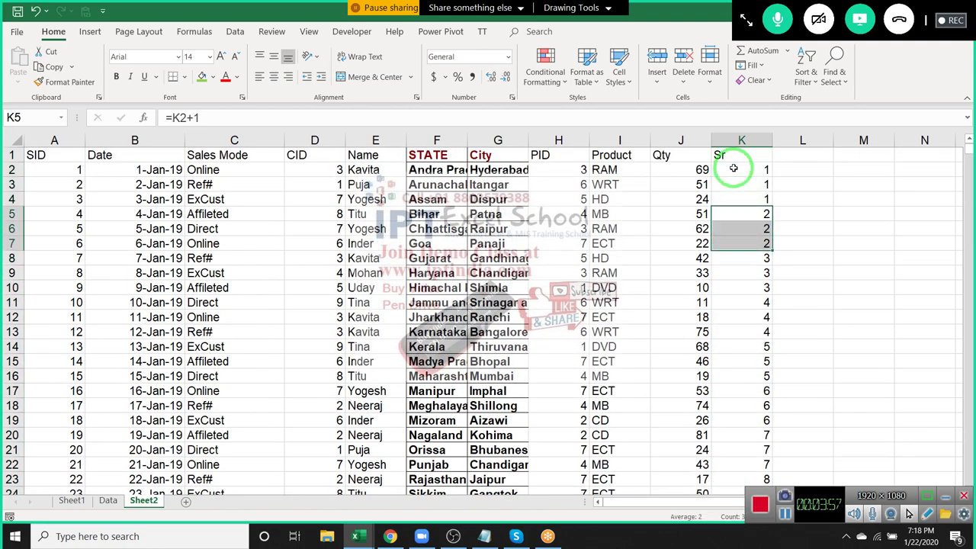
key("Down")
key("Down")
key("shift+Down")
key("shift+Down")
key("shift+Down")
key("Down")
key("Down")
key("Down")
key("Down")
key("Down")
key("Up")
key("shift+Down")
key("shift+Down")
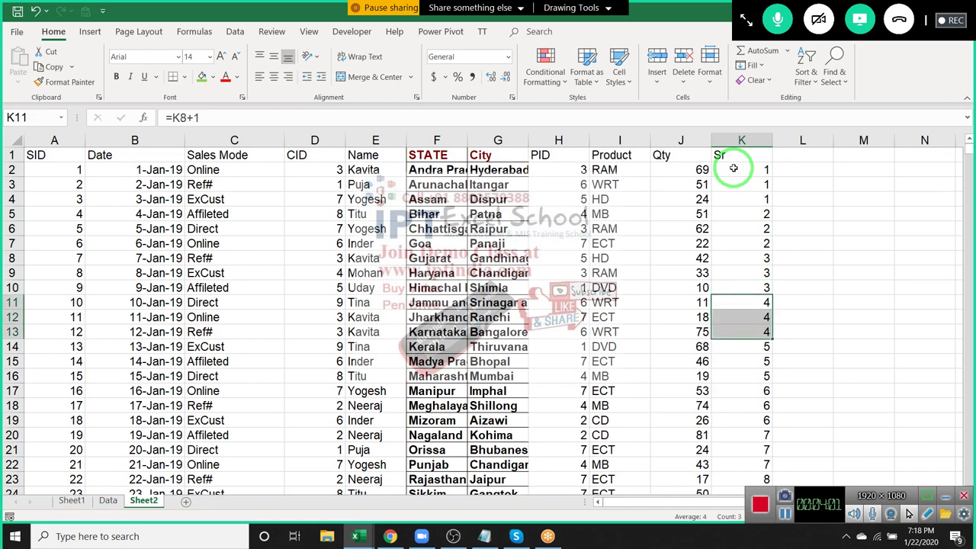
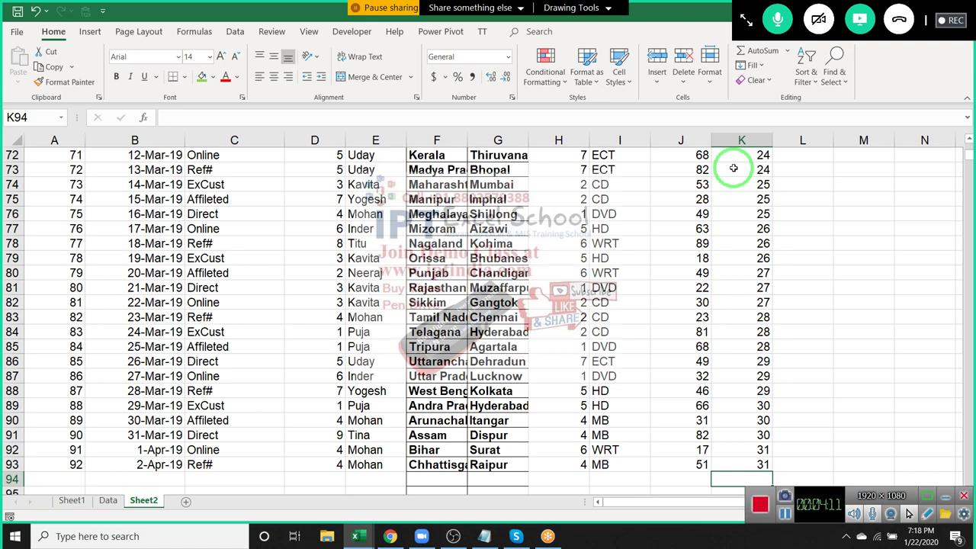
- Enter 1 in K94 below the last record and fill a linear column series from it with stop value 31
type("1")
key("Return")
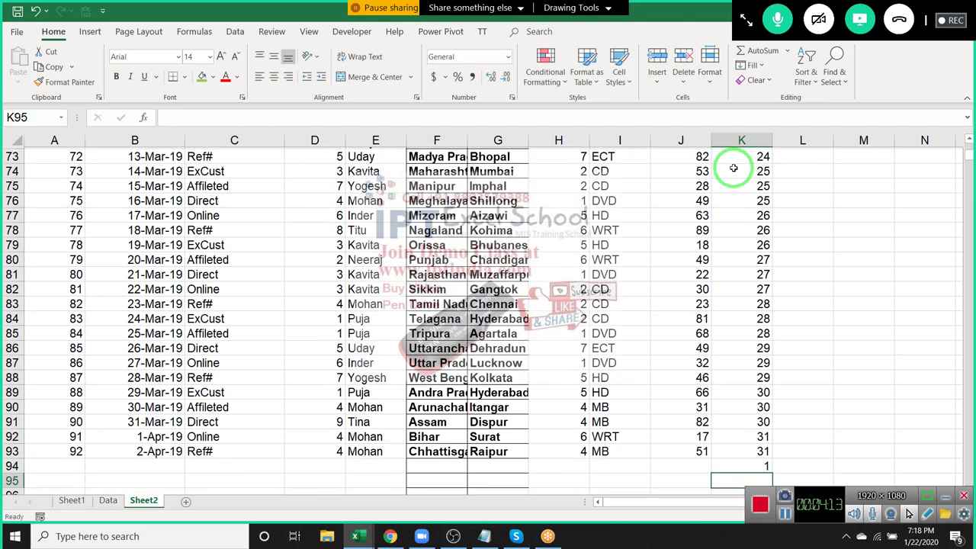
key("Up")
key("ctrl+shift+Down")
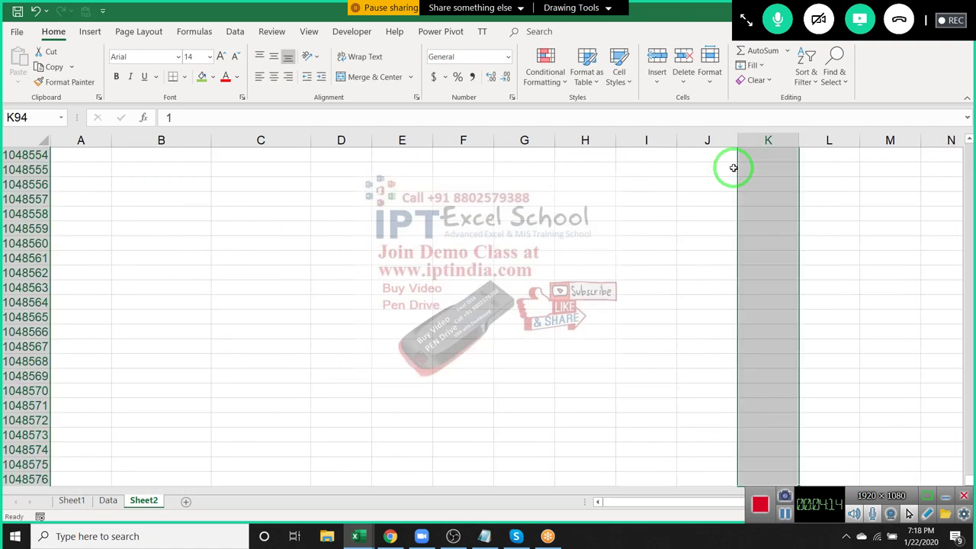
left_click(834, 76)
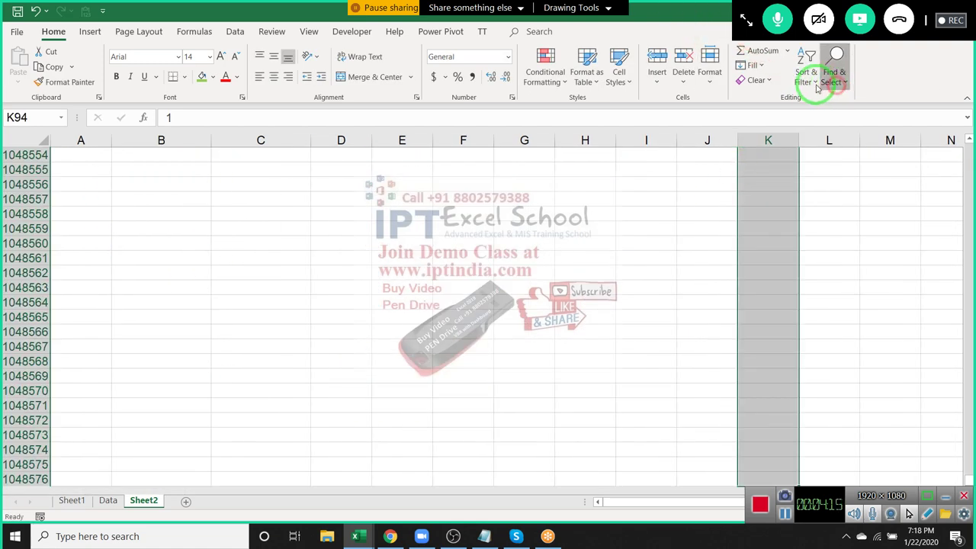
left_click(751, 65)
left_click(751, 66)
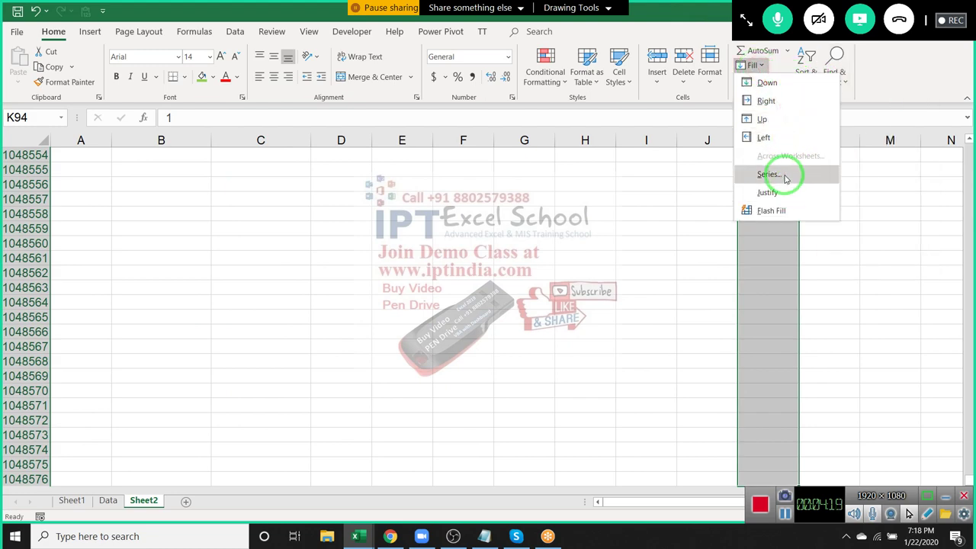
left_click(783, 175)
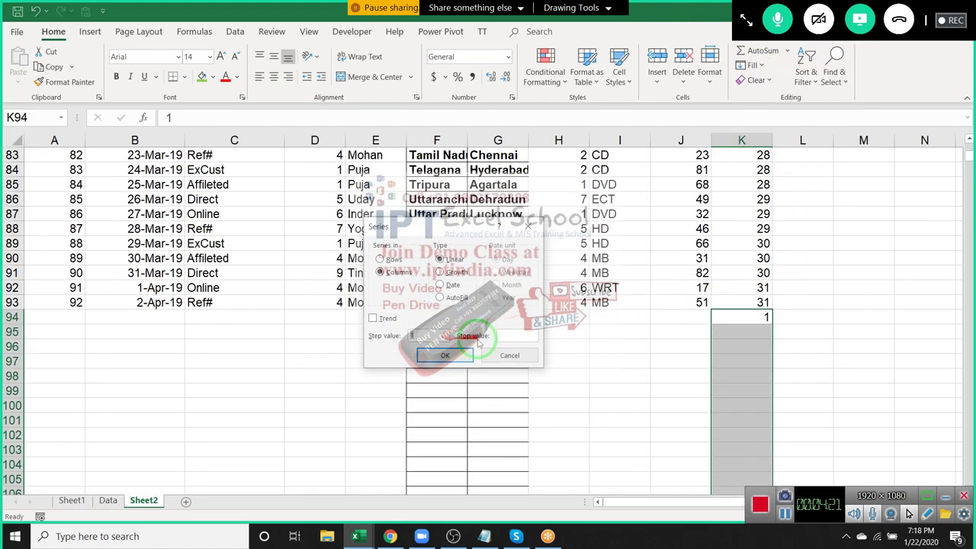
left_click(503, 336)
type("31")
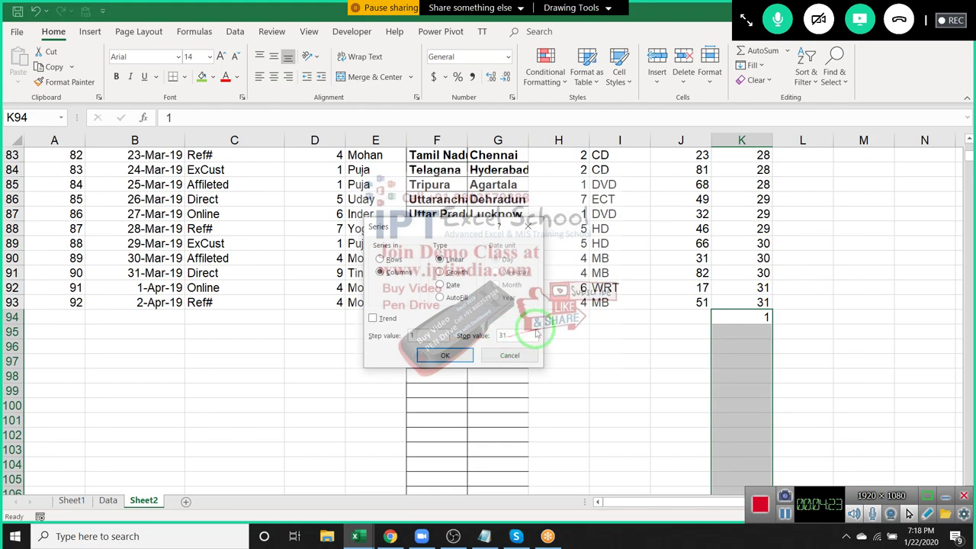
left_click(444, 355)
left_click(686, 411)
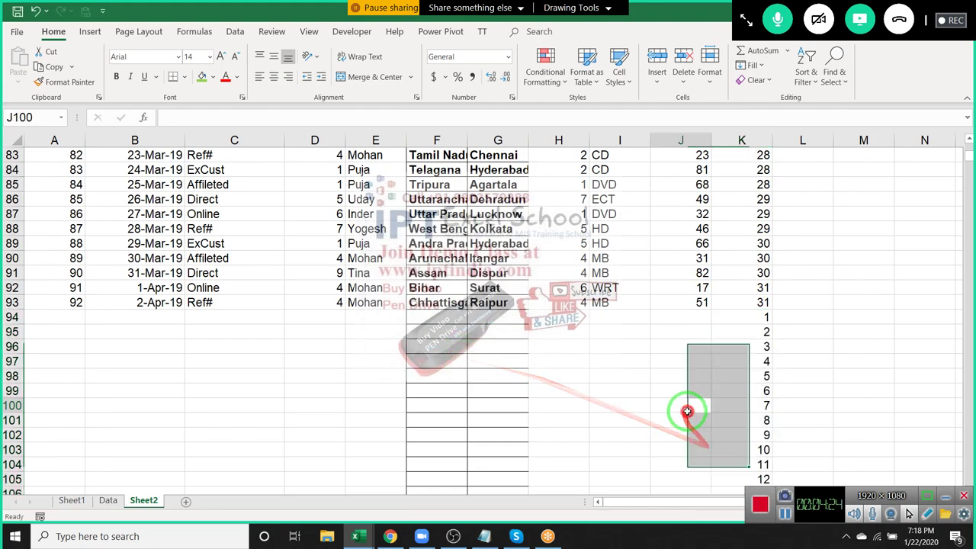
- Review the first groups of repeated serial numbers at the start of the Sr column
left_click(743, 304)
key("ctrl+Up")
key("Down")
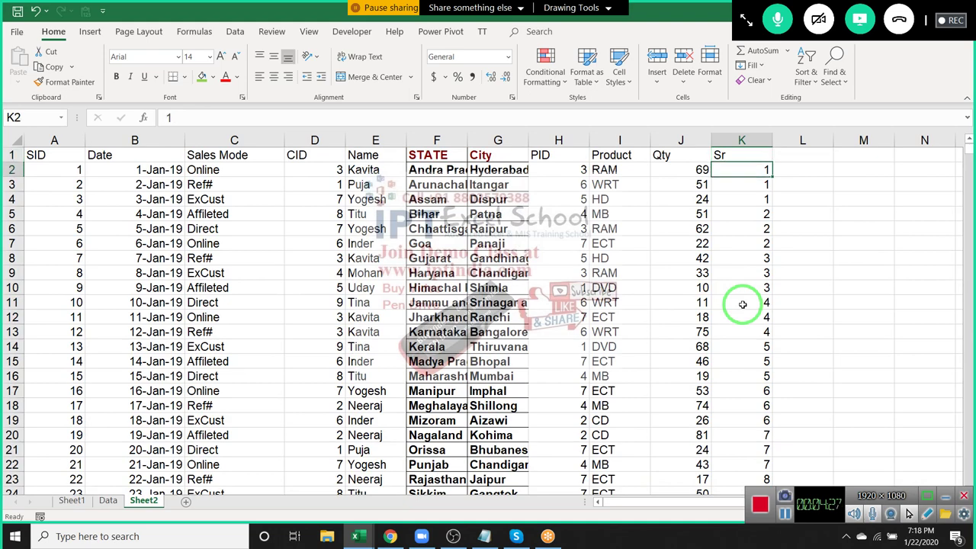
key("shift+Down")
key("shift+Down")
key("Down")
key("Down")
key("Down")
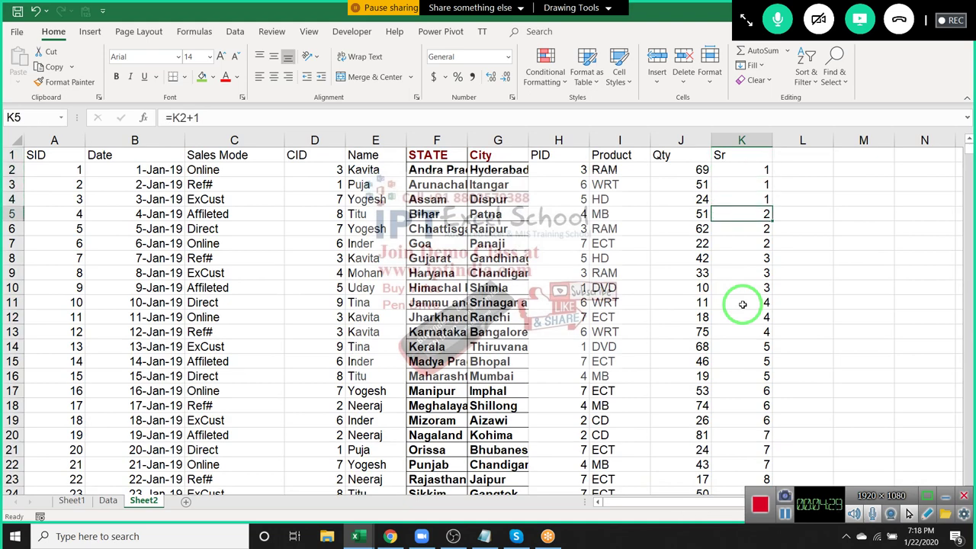
- Examine the single serial numbers added below the last record, from K94 onward
key("Left")
key("ctrl+Down")
key("Down")
key("Down")
key("Up")
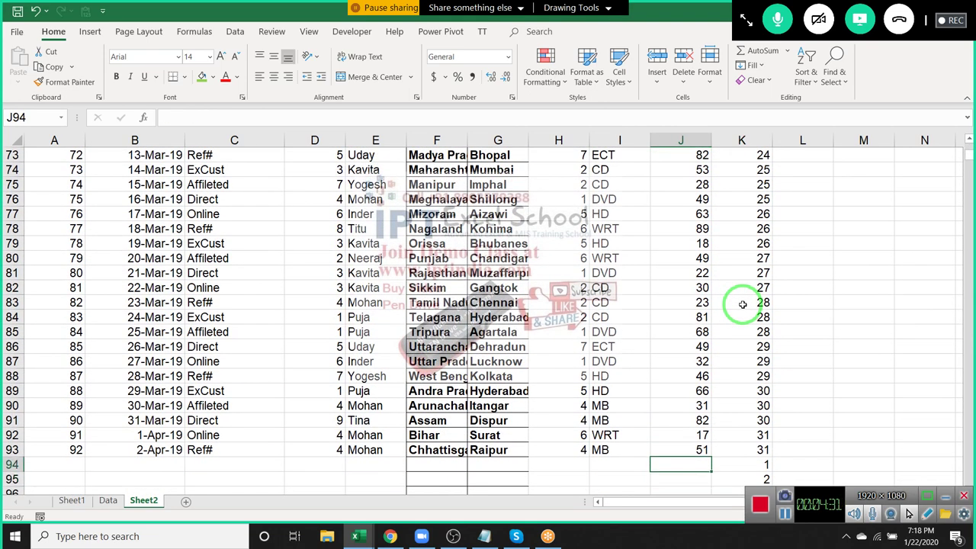
key("Right")
key("Right")
key("Left")
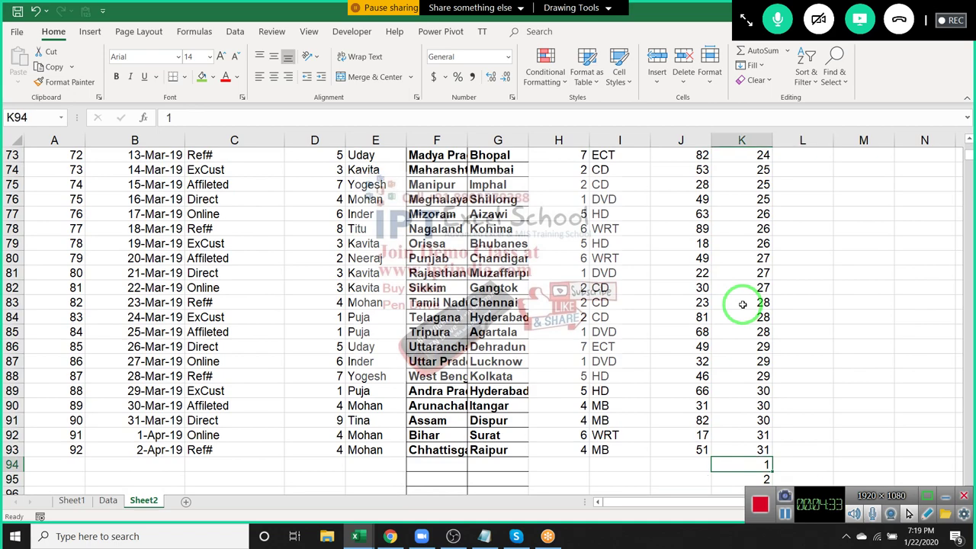
key("Down")
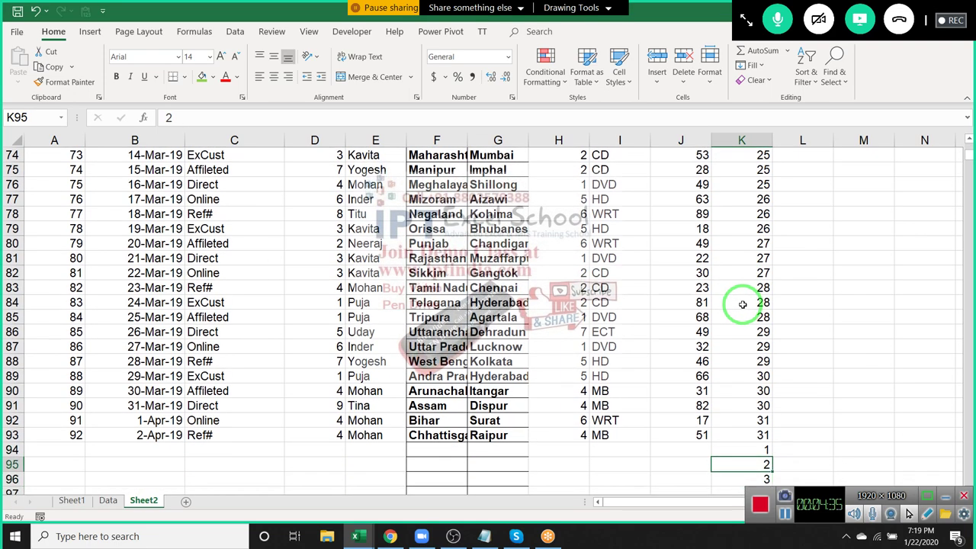
key("Up")
key("Down")
key("Down")
key("Down")
key("Down")
key("Down")
key("Down")
key("Down")
key("Down")
key("Down")
key("Down")
key("Down")
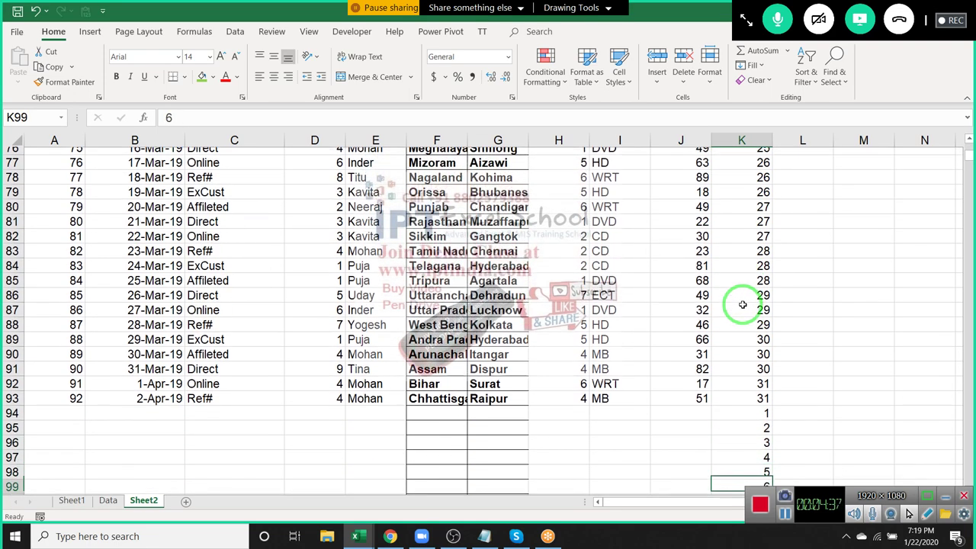
key("Down")
key("ctrl+Up")
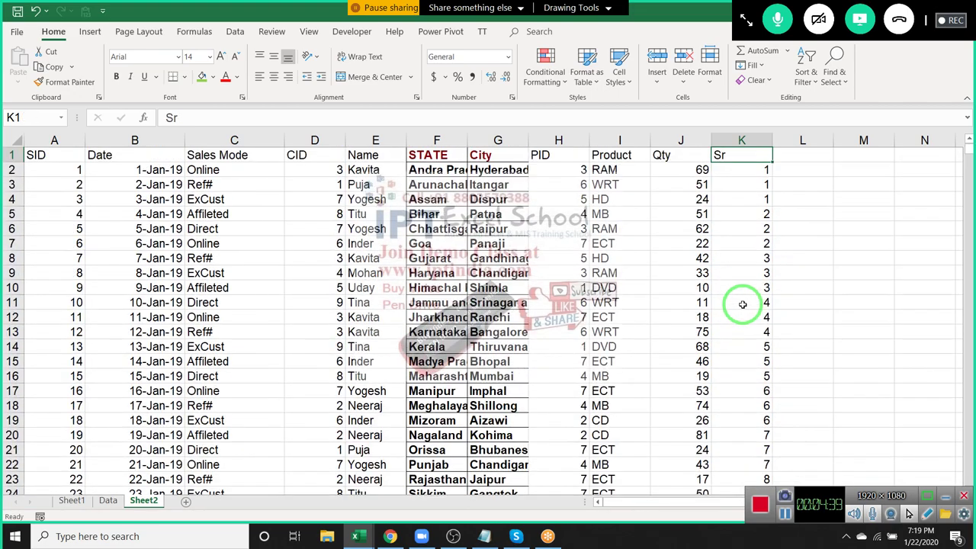
- Examine the extent of the data and the first three records in A2:K4 that share a serial number
key("Down")
key("ctrl+shift+Left")
key("ctrl+shift+Down")
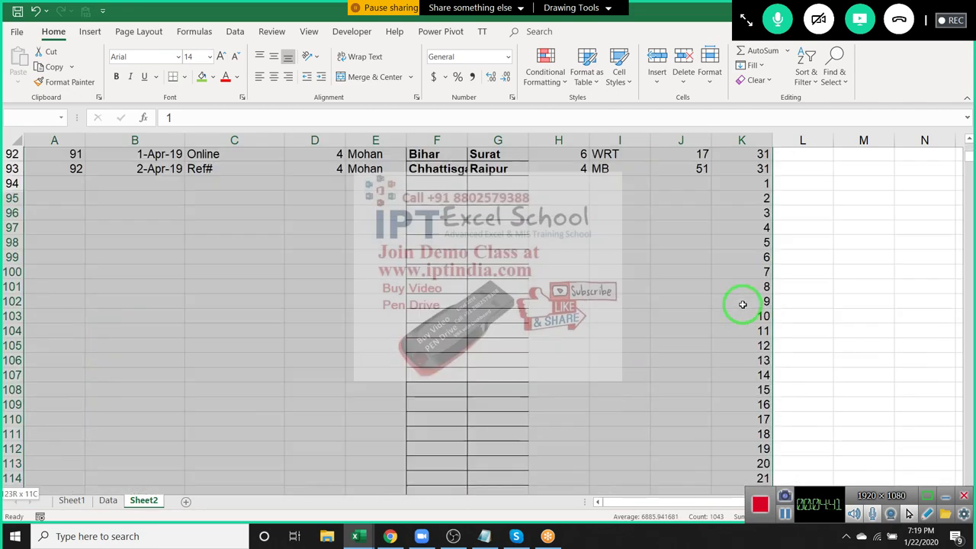
key("ctrl+Up")
key("Down")
key("shift+Left")
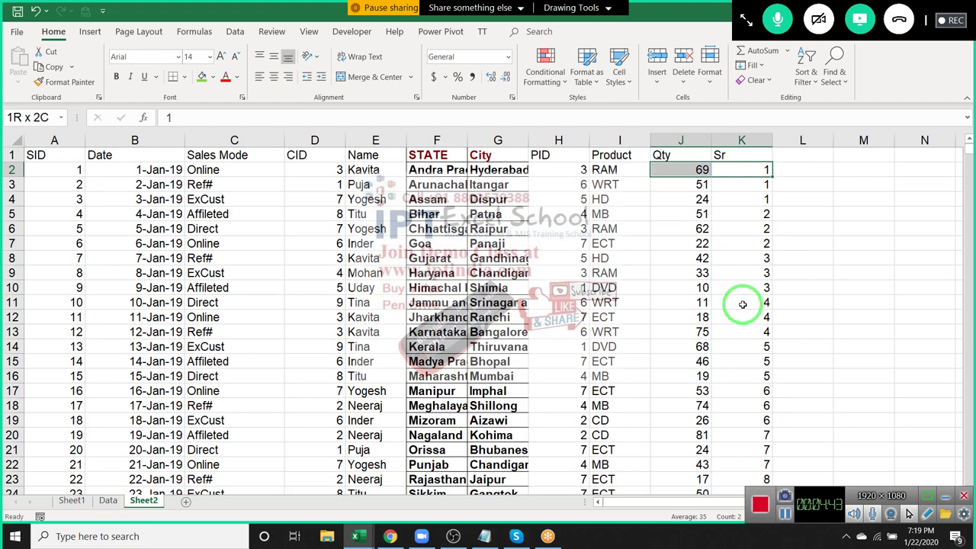
key("ctrl+shift+Left")
key("shift+Down")
key("shift+Down")
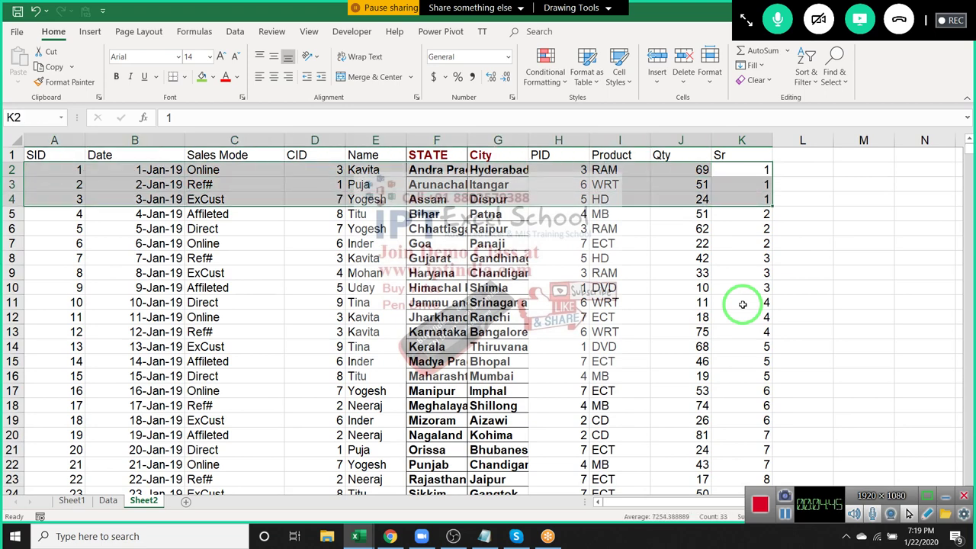
key("Right")
key("Left")
key("Up")
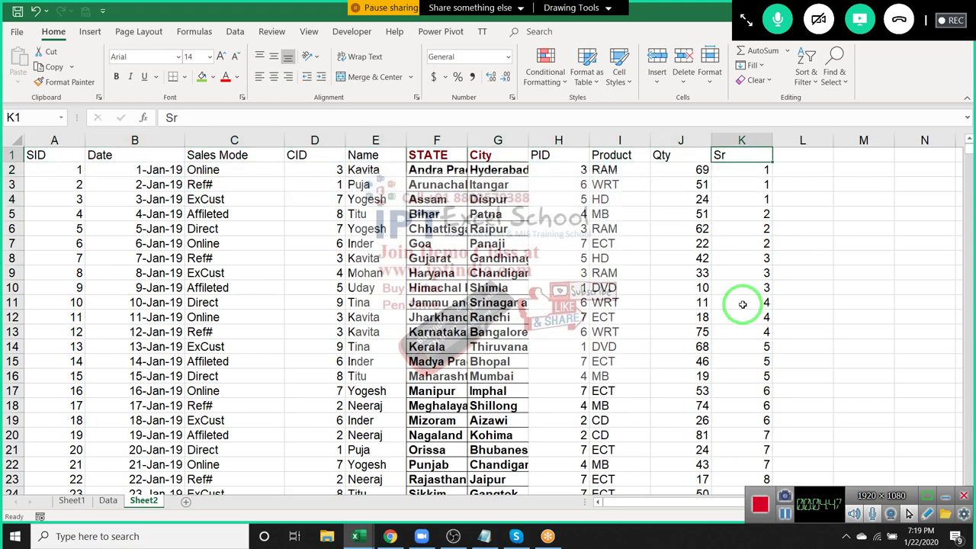
- Insert a blank row at row 5 after the first three records and enter serial number 1 in K5
key("Down")
key("Left")
key("Down")
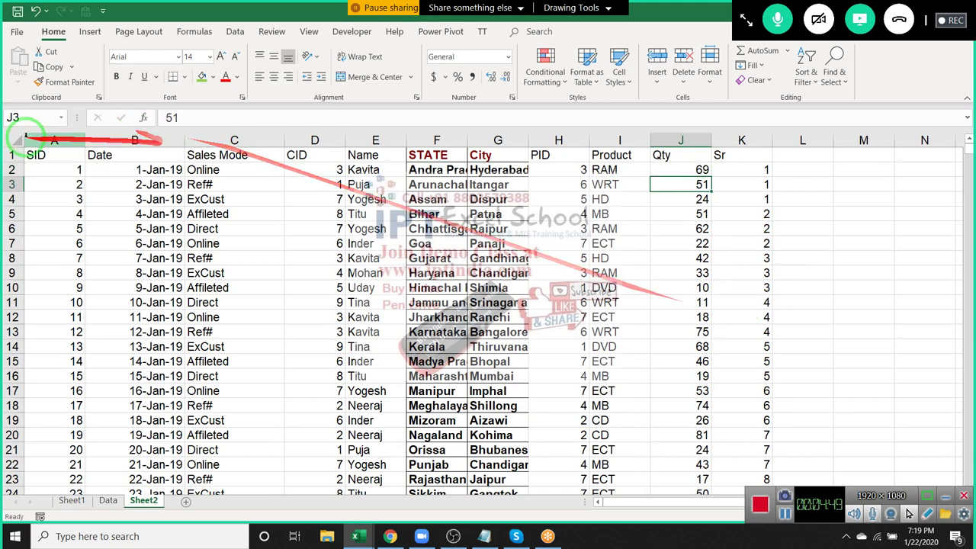
left_click(12, 213)
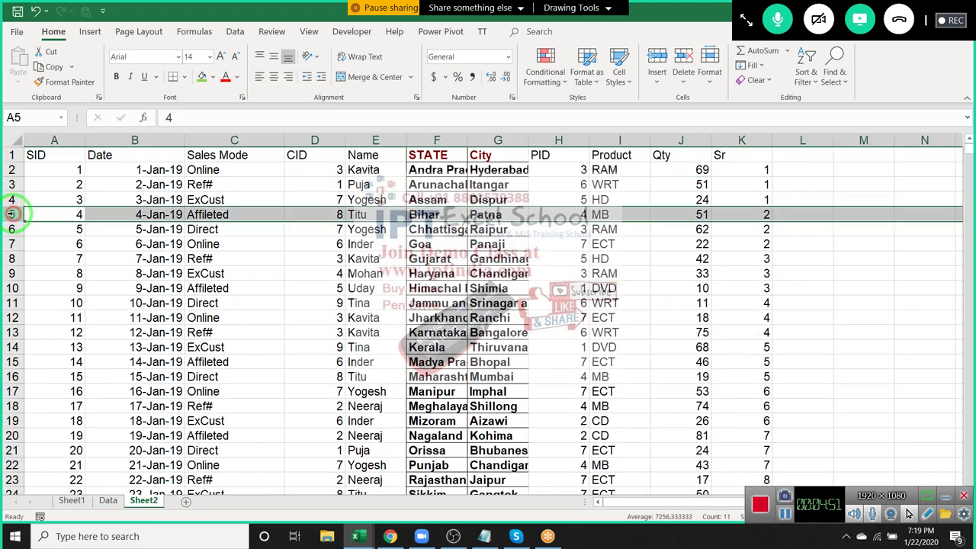
key("ctrl+shift+equal")
left_click(733, 214)
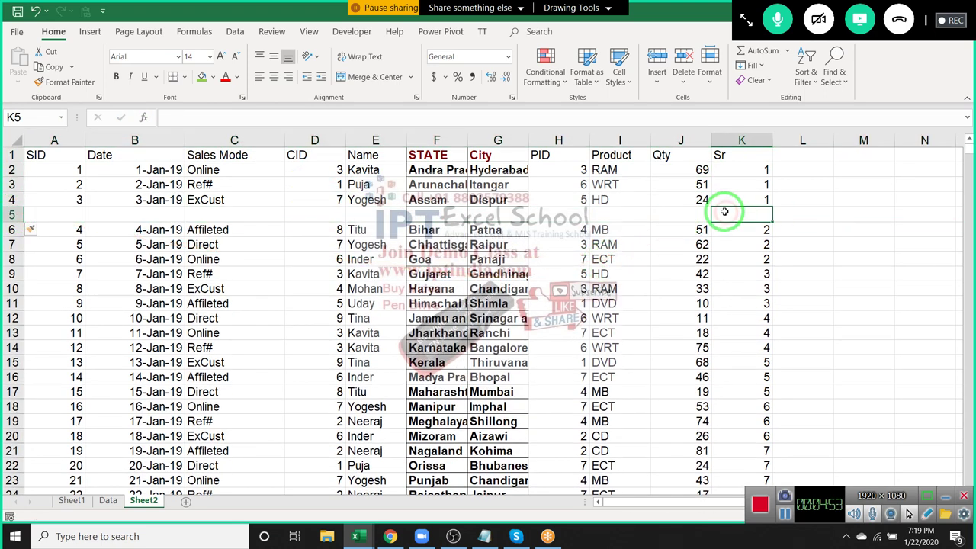
type("1")
- Compare the third record's row with the empty row A95:K95 that carries the same serial number below the list
left_click_drag(741, 200, 157, 160)
scroll(532, 347, "down", 20)
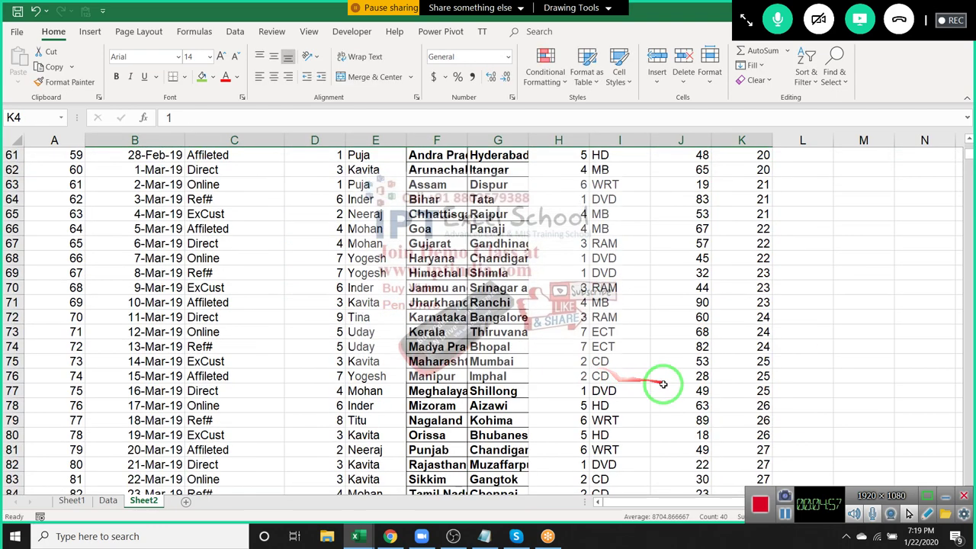
left_click_drag(761, 347, 47, 349)
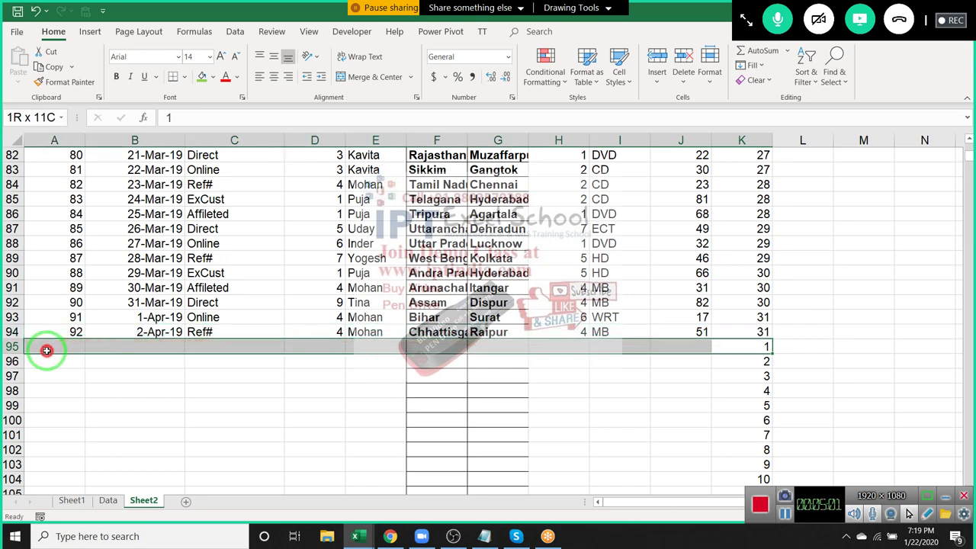
- Delete the manually inserted row 5 between the third and fourth records
left_click(745, 139)
left_click_drag(747, 344, 53, 349)
scroll(930, 312, "up", 20)
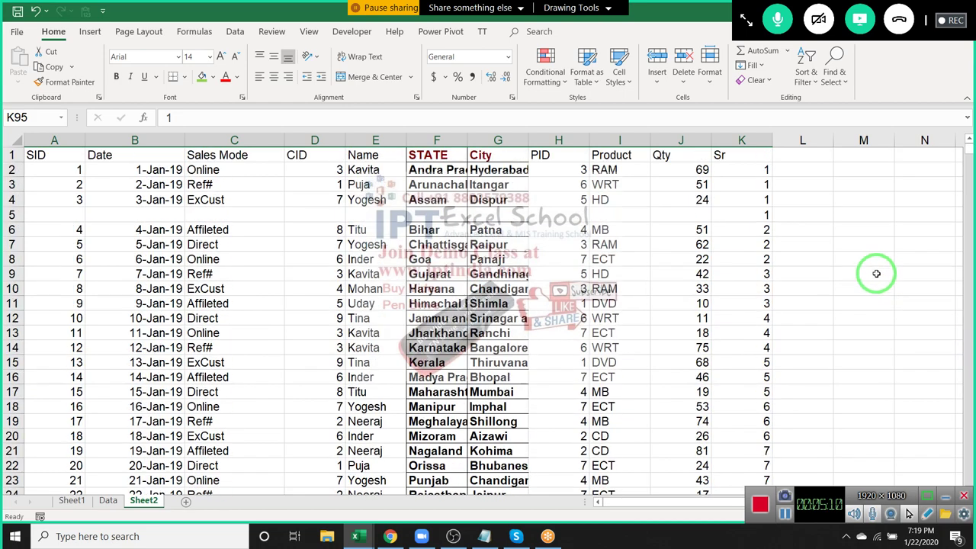
left_click(13, 215)
key("ctrl+minus")
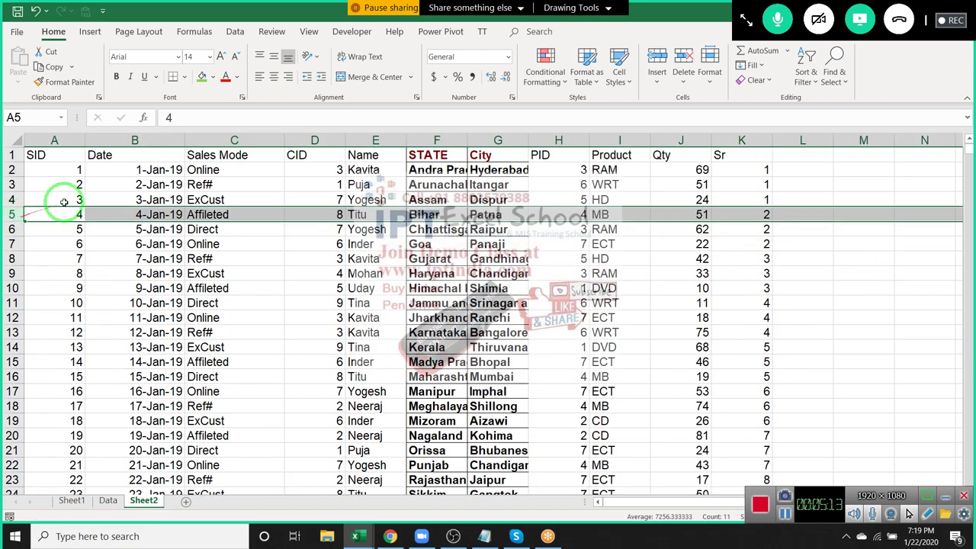
- Sort only the records in A1:K93 by the Sr column, leaving out the serial-only rows below them
left_click(76, 157)
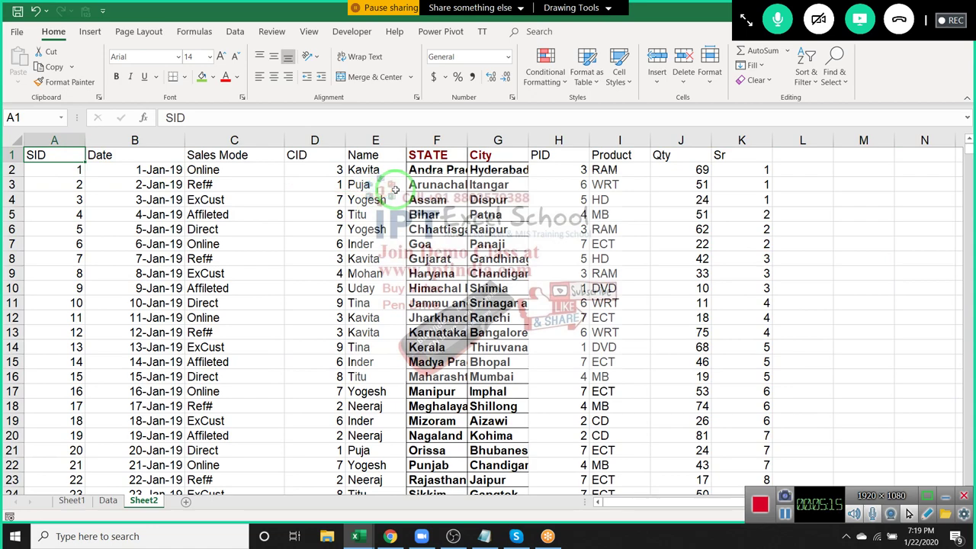
key("ctrl+shift+Right")
key("ctrl+shift+Down")
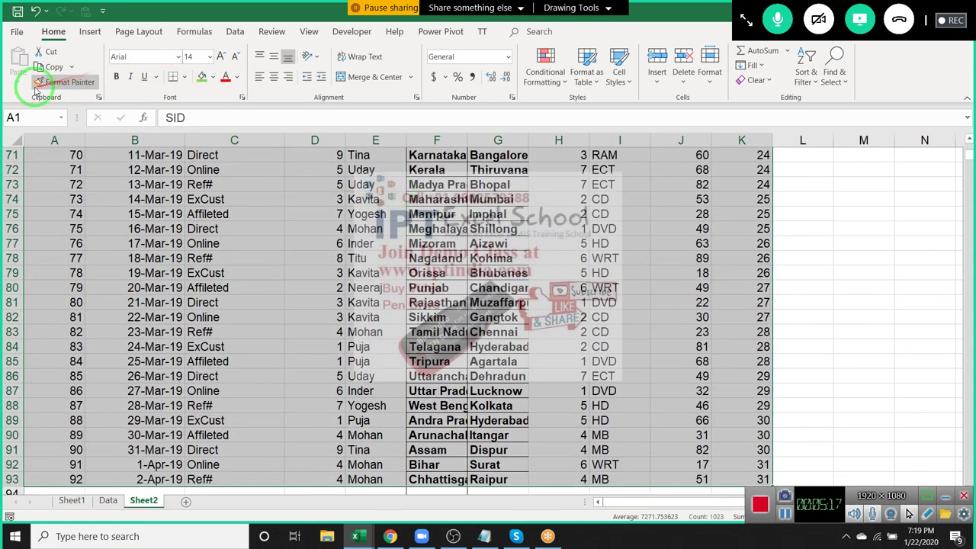
left_click(812, 86)
left_click(828, 135)
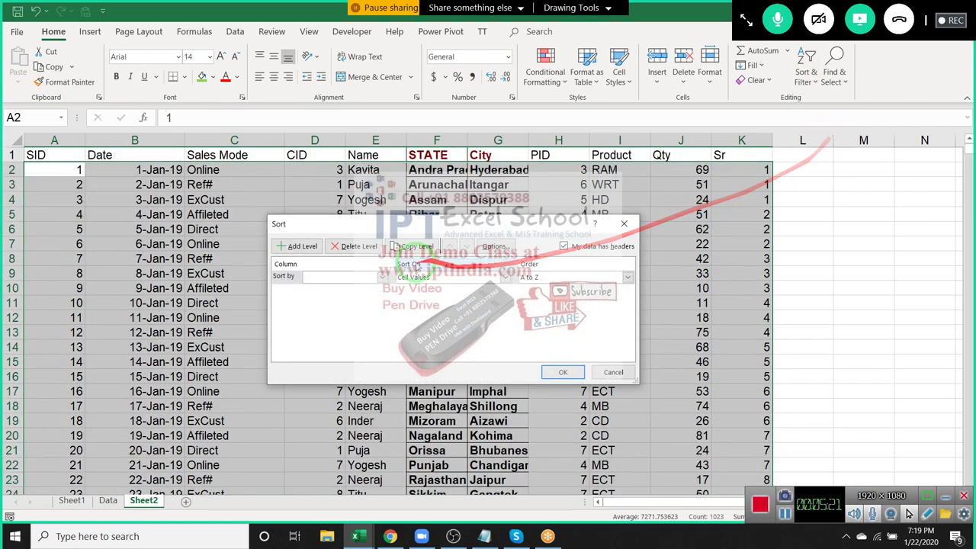
left_click(382, 276)
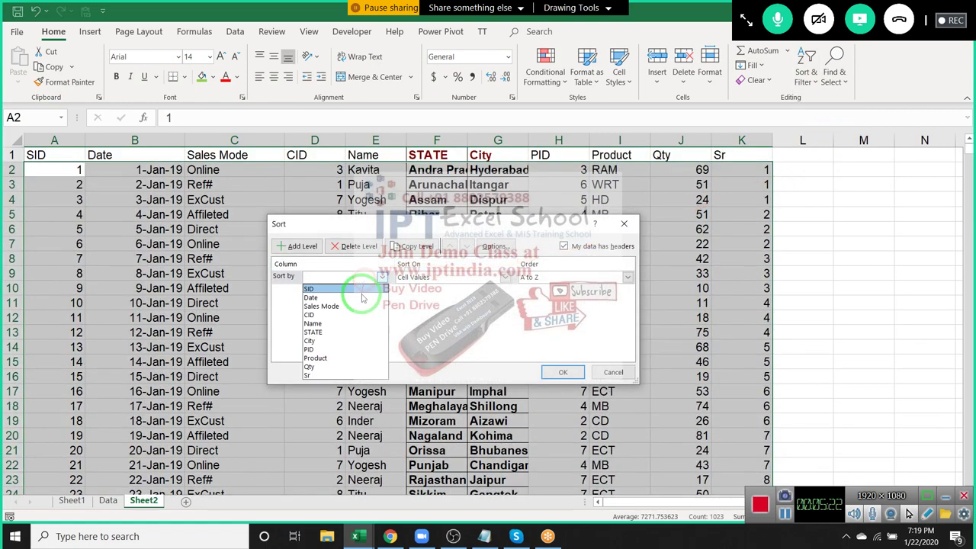
left_click(352, 377)
left_click(558, 373)
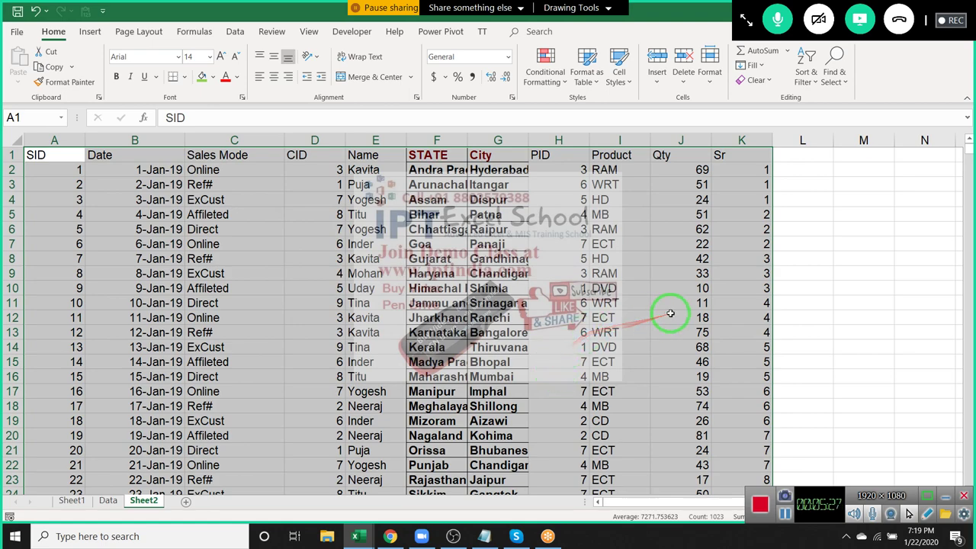
- Sort the whole range A1:K124, including the serial-only rows below the records, by Sr from smallest to largest
scroll(739, 303, "down", 19)
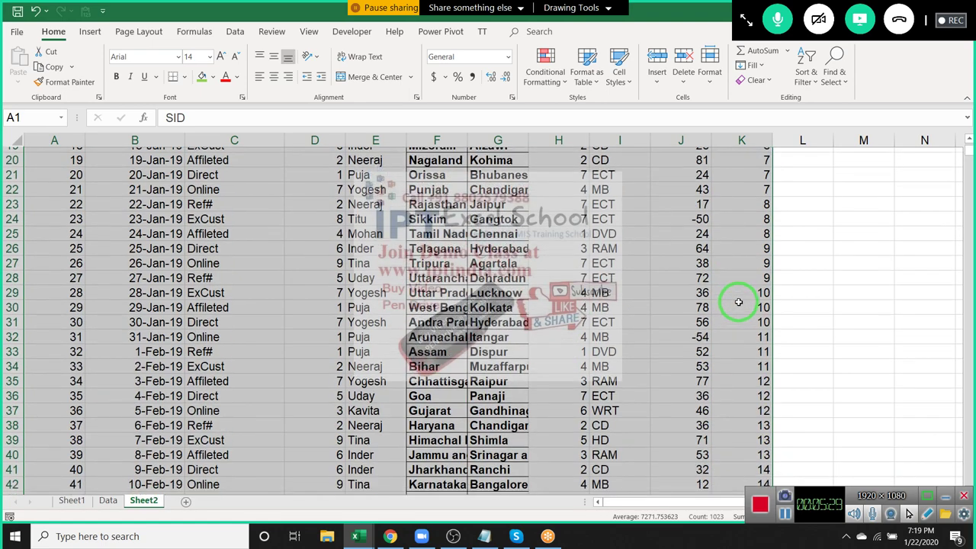
scroll(739, 301, "down", 10)
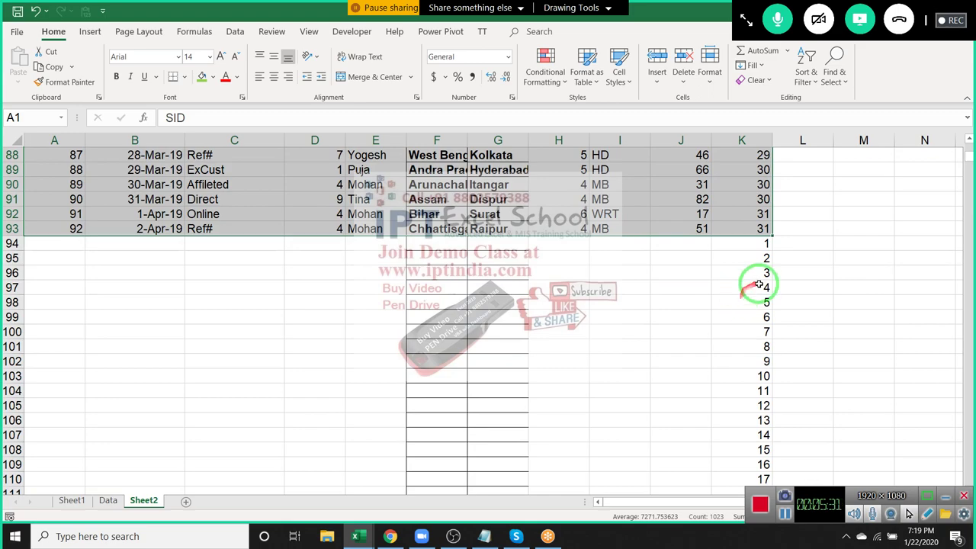
left_click(759, 286)
key("ctrl+Down")
key("ctrl+shift+Left")
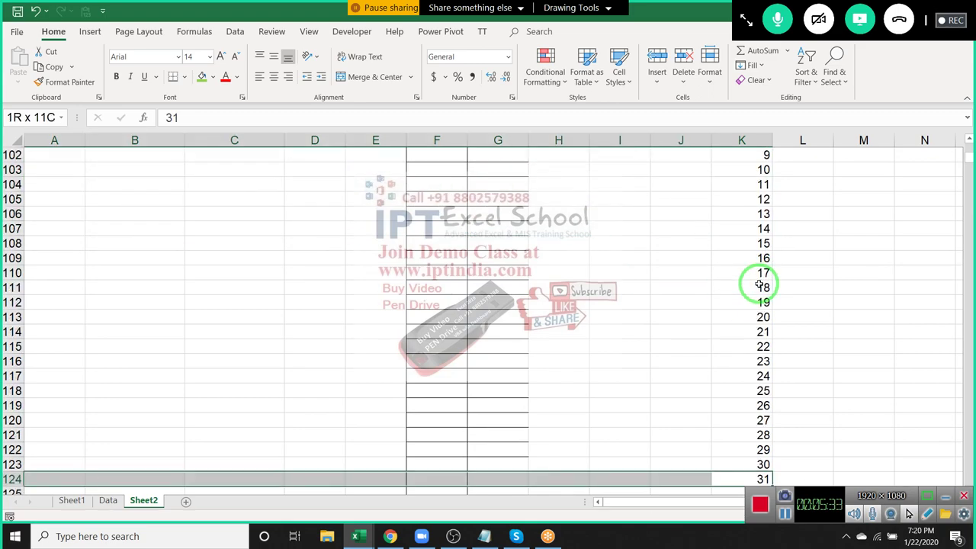
key("ctrl+shift+Up")
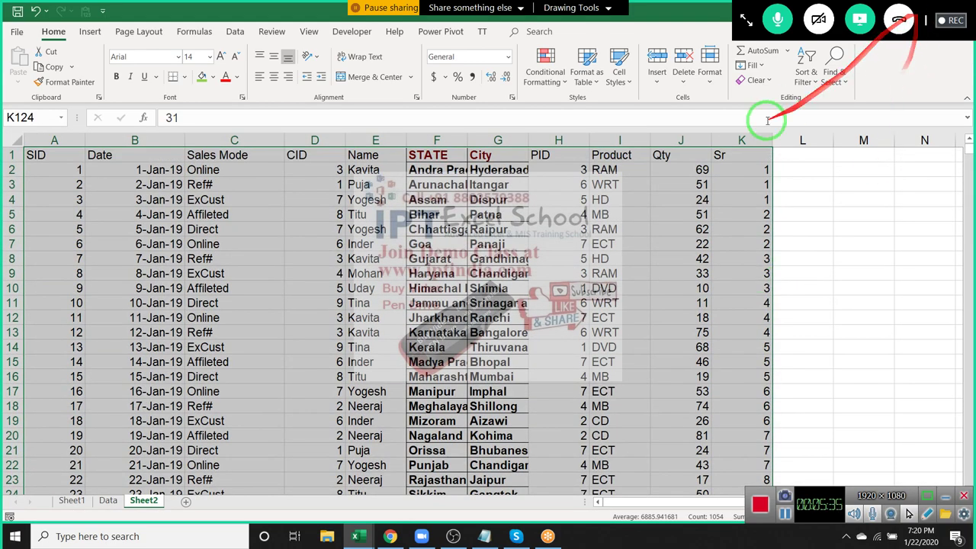
left_click(806, 76)
left_click(827, 132)
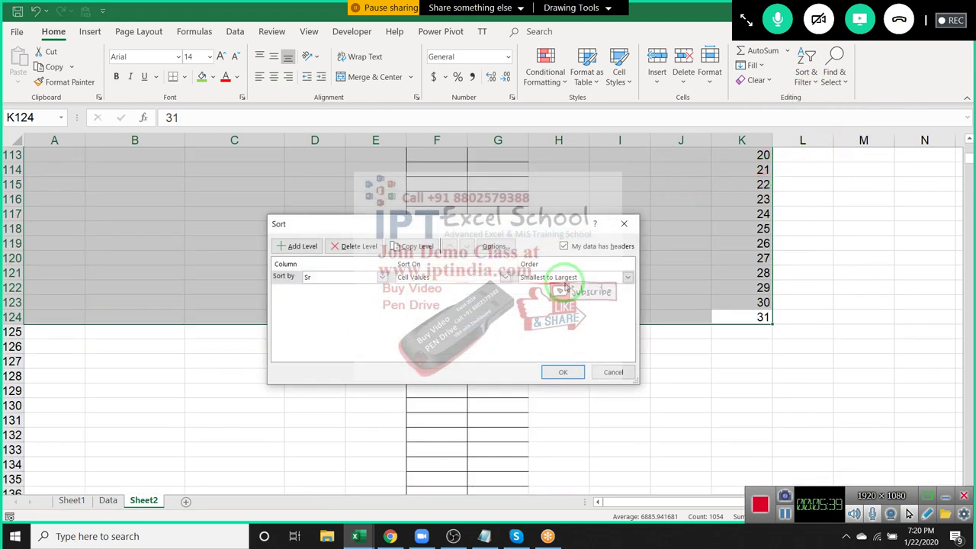
left_click(564, 372)
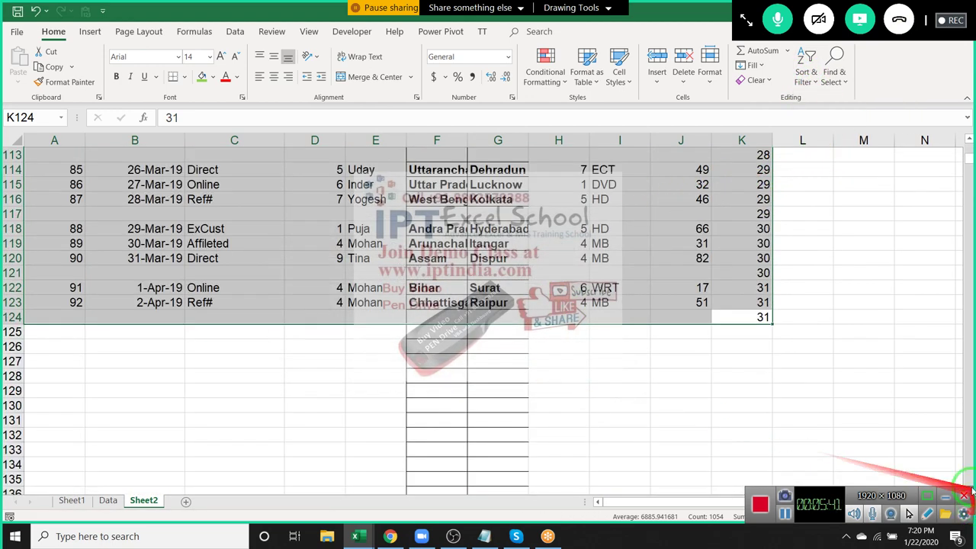
- Check the blank rows 5 and 9 between the groups of three records at the start of the list
left_click_drag(967, 143, 965, 115)
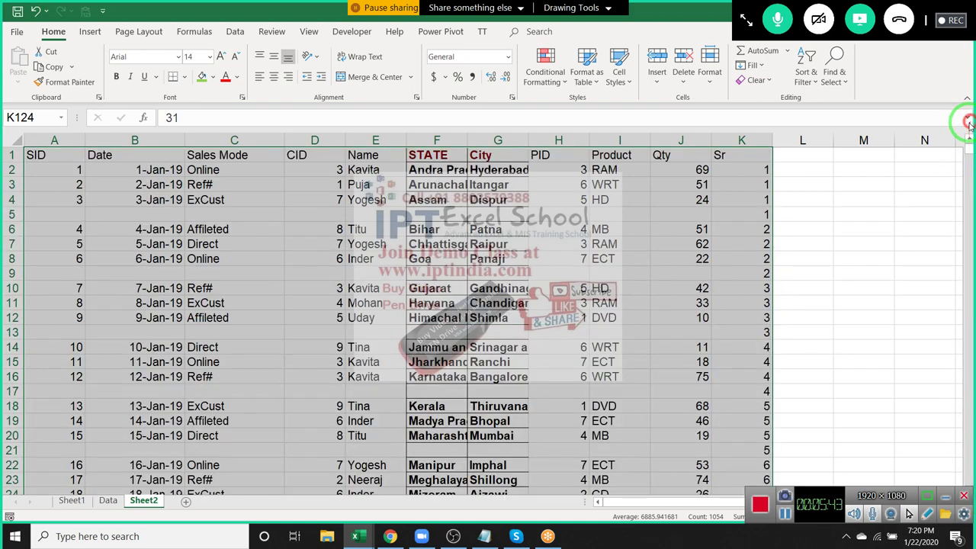
left_click(694, 213)
left_click_drag(696, 213, 67, 212)
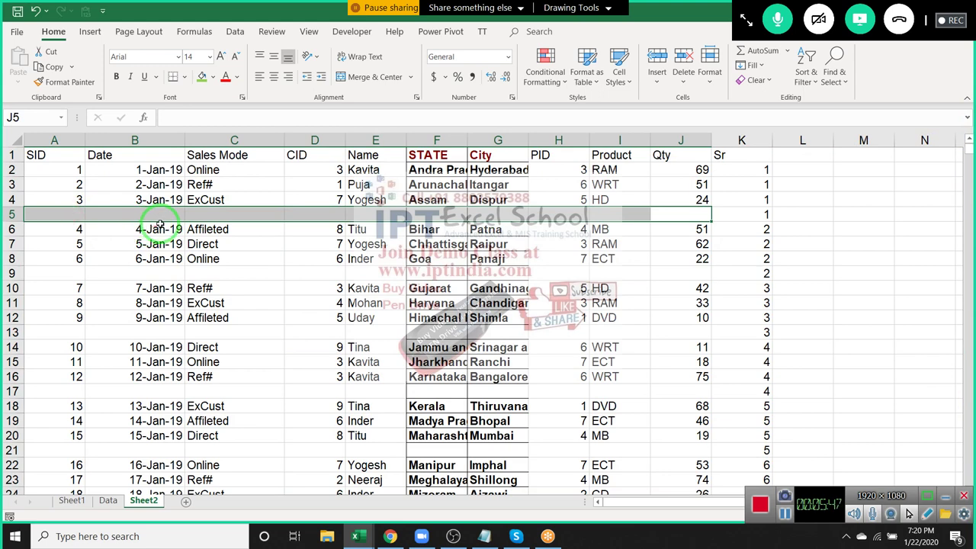
mouse_move(30, 285)
left_mouse_down()
mouse_move(285, 269)
mouse_move(583, 272)
left_mouse_up()
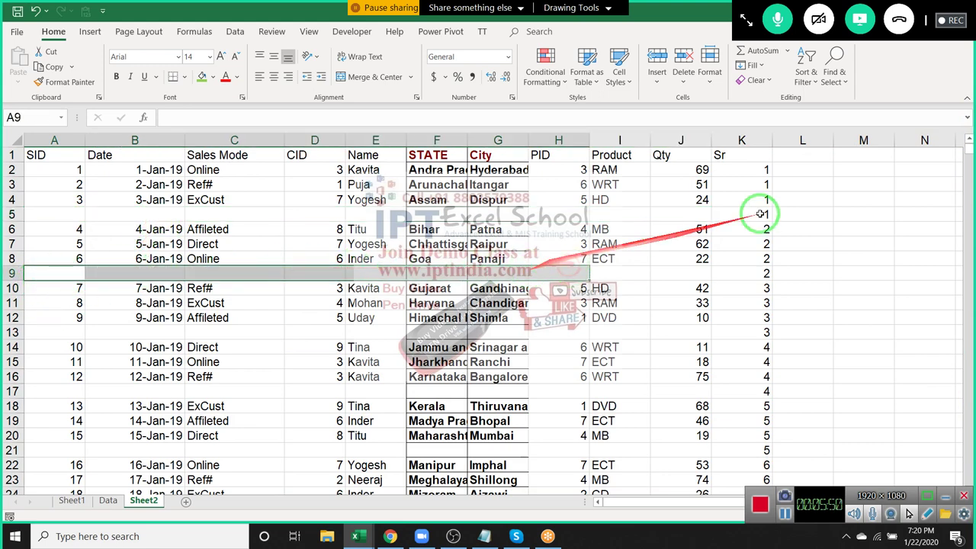
- Clear the Sr helper values from the whole of column K
left_click(752, 138)
key("Delete")
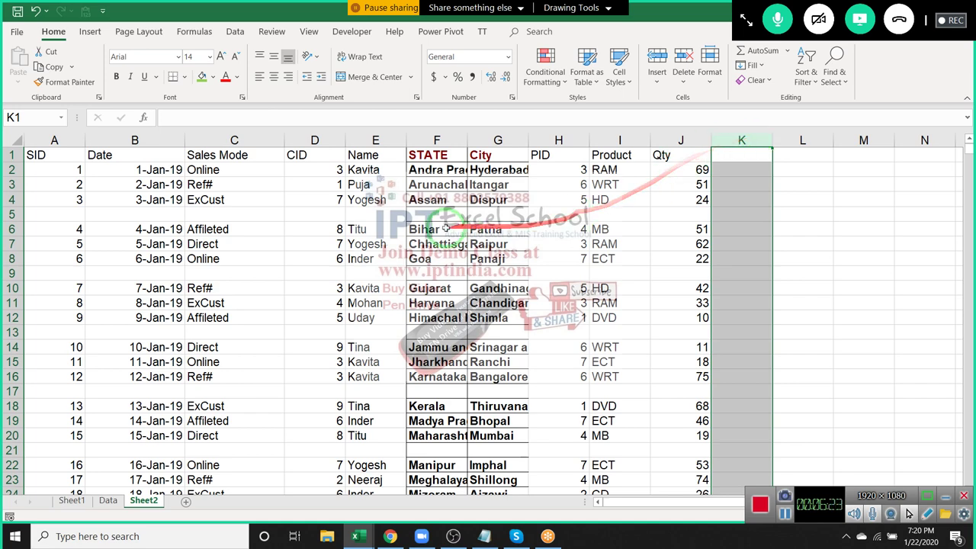
left_click_drag(38, 154, 557, 244)
left_click(131, 215)
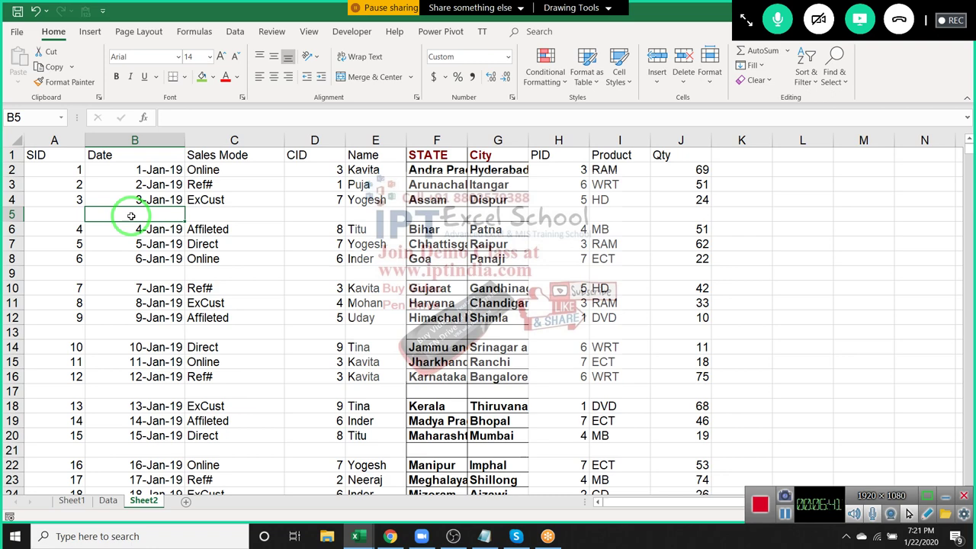
left_click(61, 250)
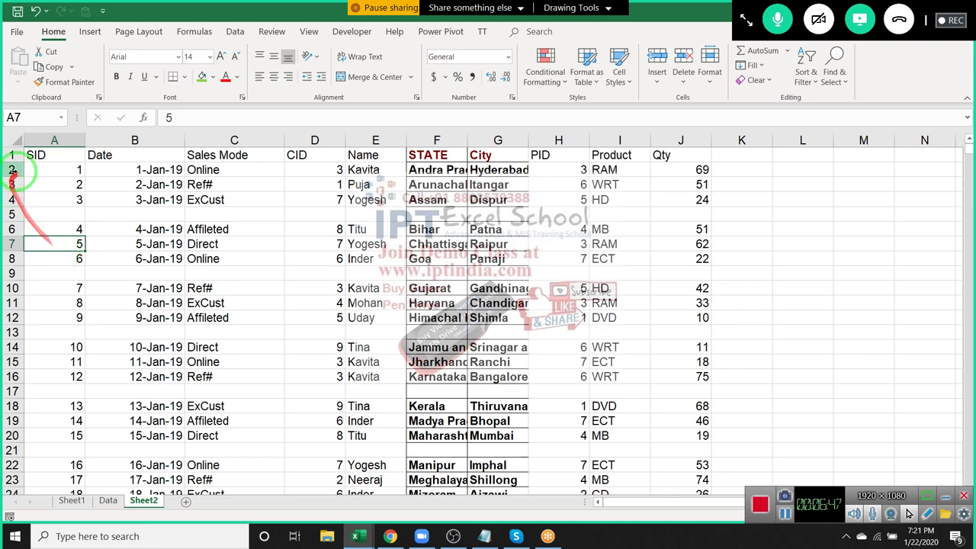
- Sort the range A1:J123, blank rows included, by SID from smallest to largest to remove the gaps between records
left_click(39, 156)
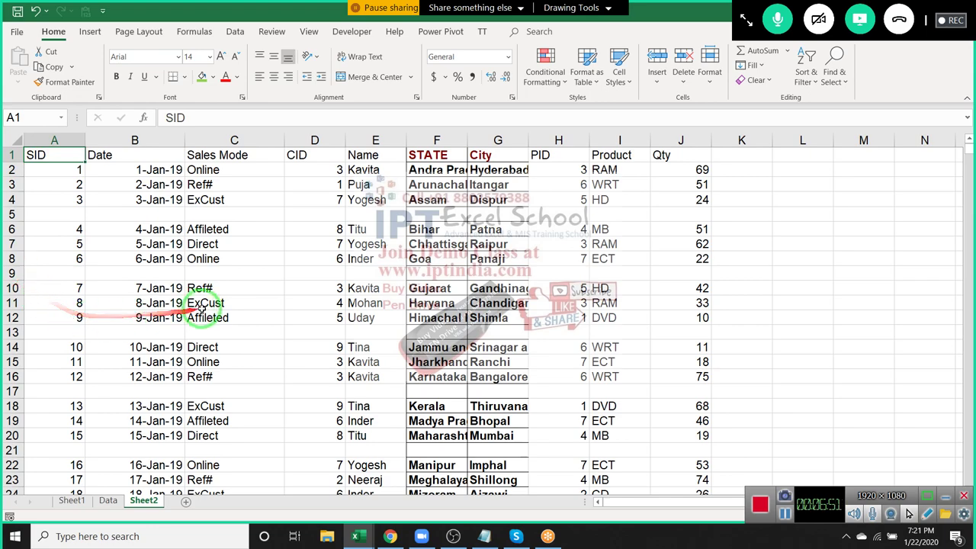
scroll(183, 297, "down", 20)
scroll(183, 297, "down", 20)
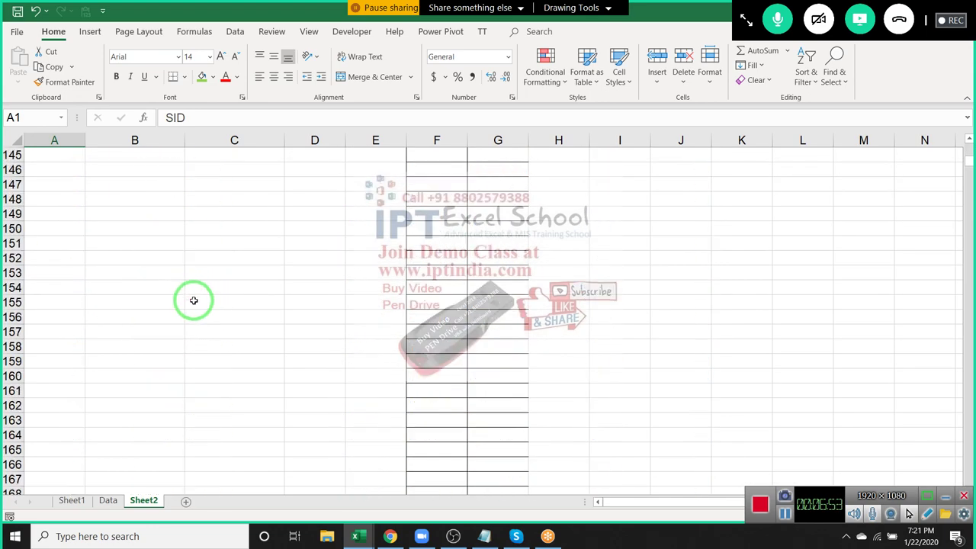
scroll(176, 298, "up", 13)
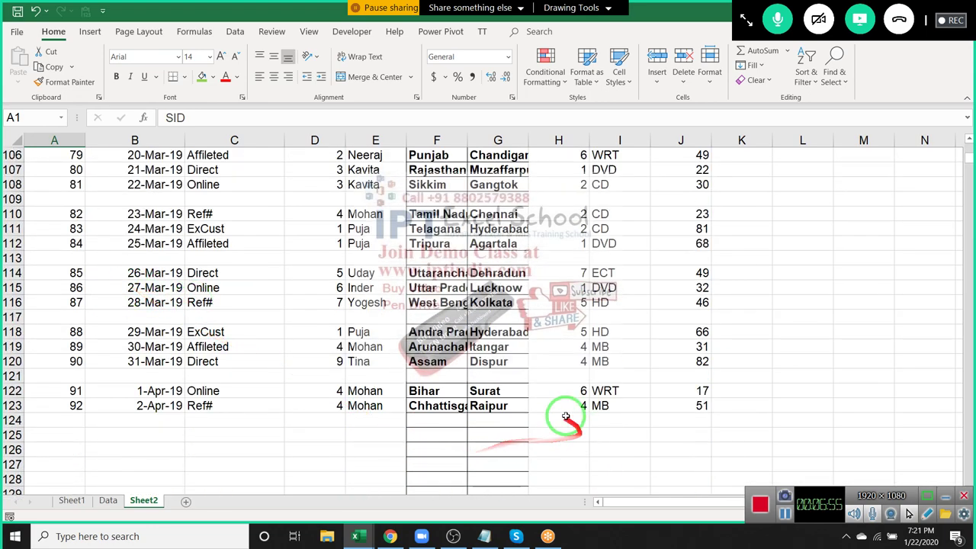
left_click(690, 402, "shift")
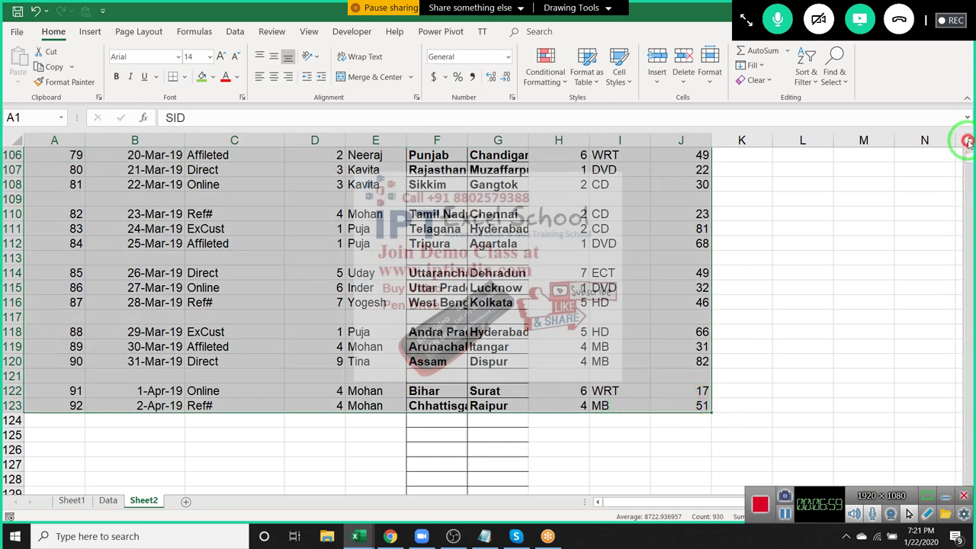
scroll(966, 142, "up", 20)
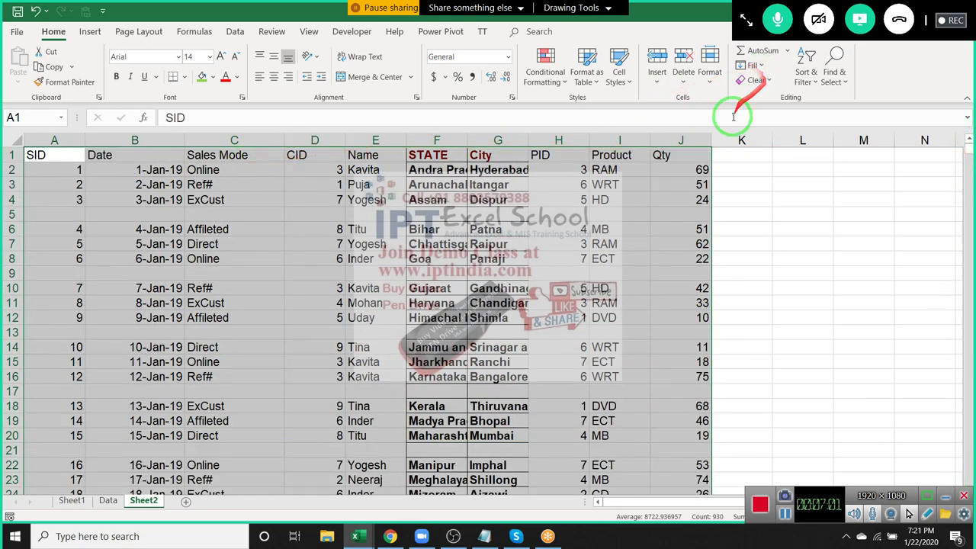
left_click(806, 67)
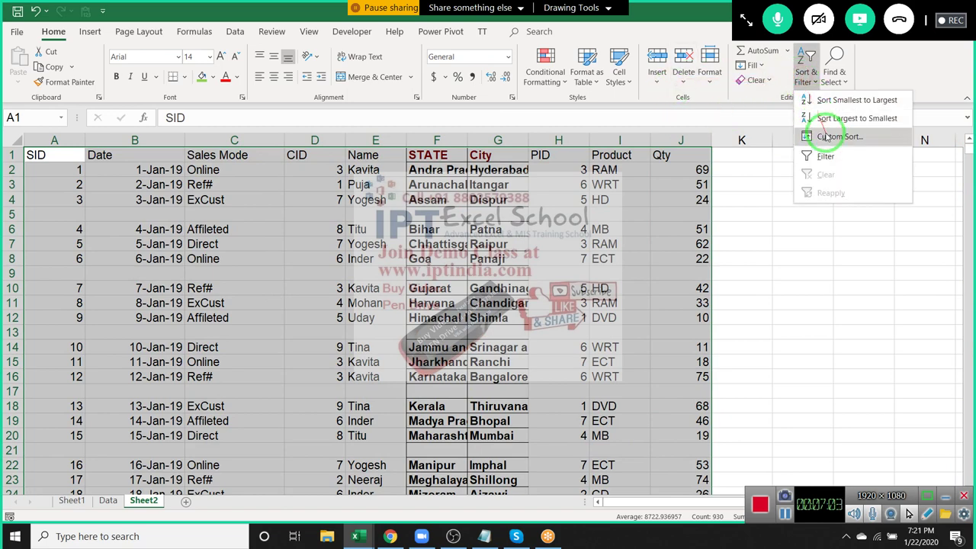
left_click(825, 135)
left_click(352, 279)
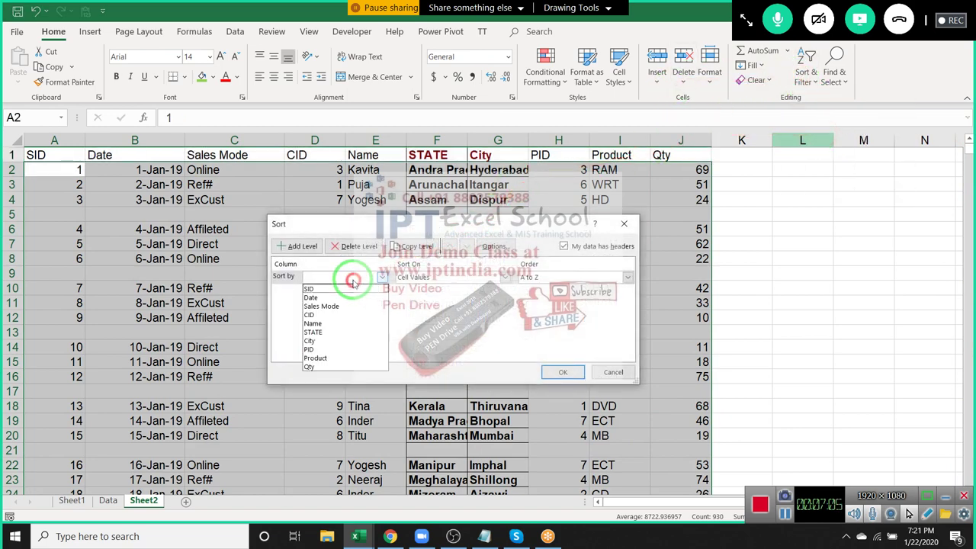
left_click(320, 288)
left_click(546, 279)
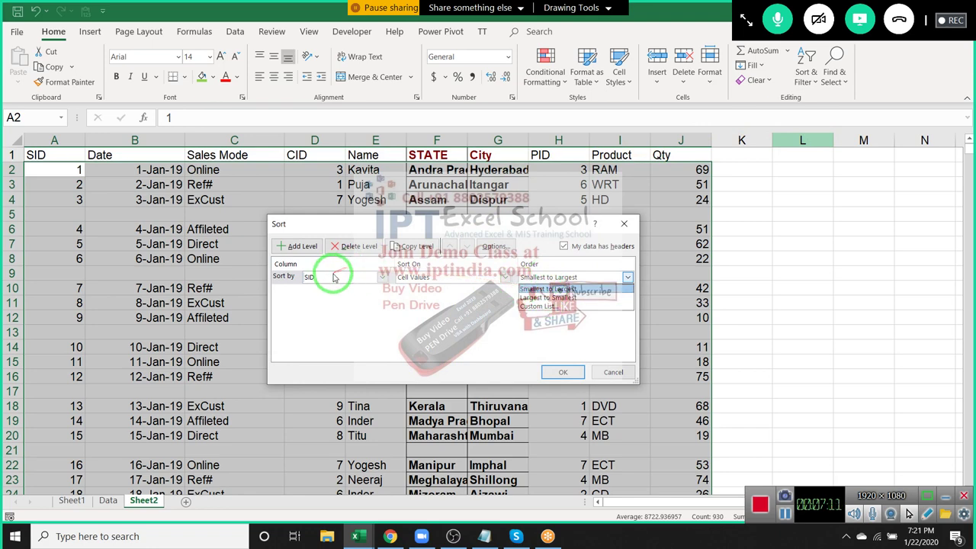
left_click(561, 290)
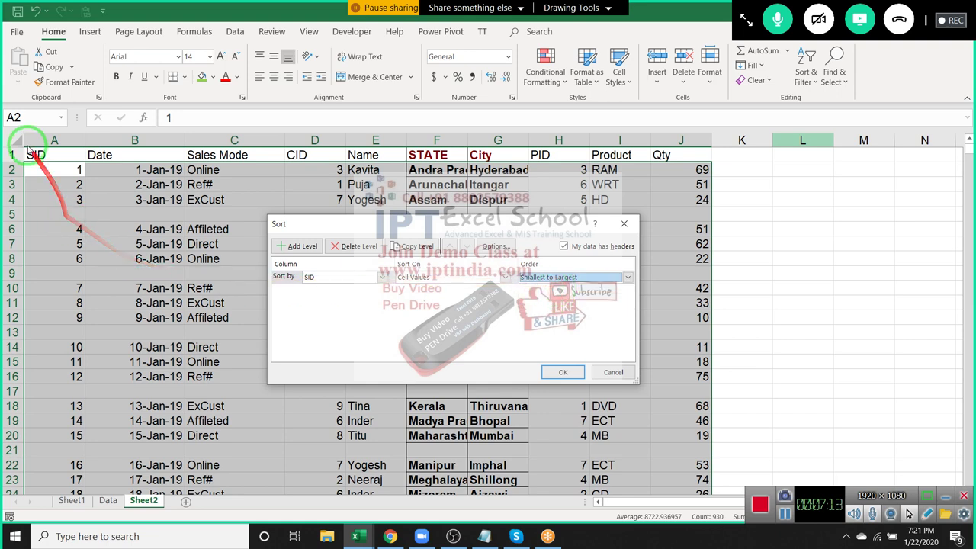
left_click(561, 372)
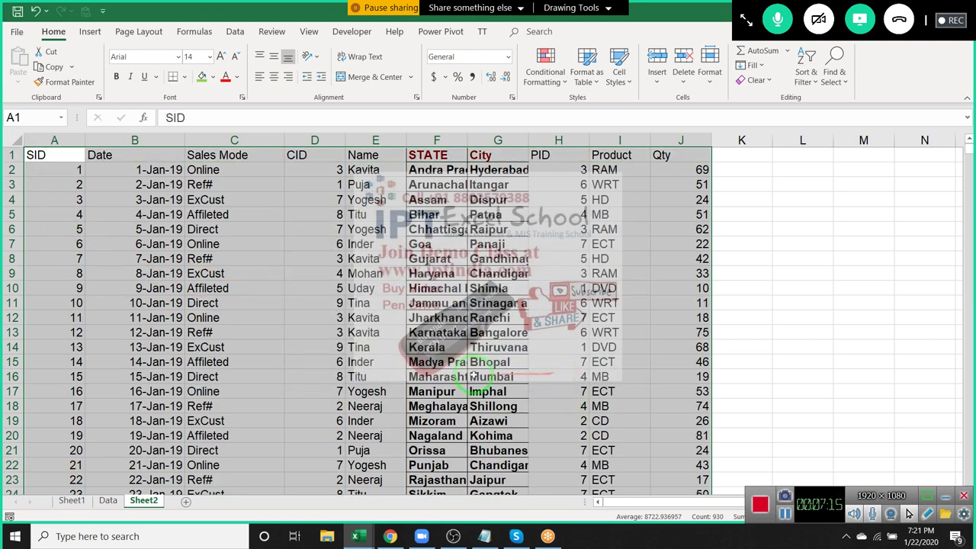
- Examine the sorted list from the first record down to the rows below the last record for blank rows
scroll(256, 368, "down", 20)
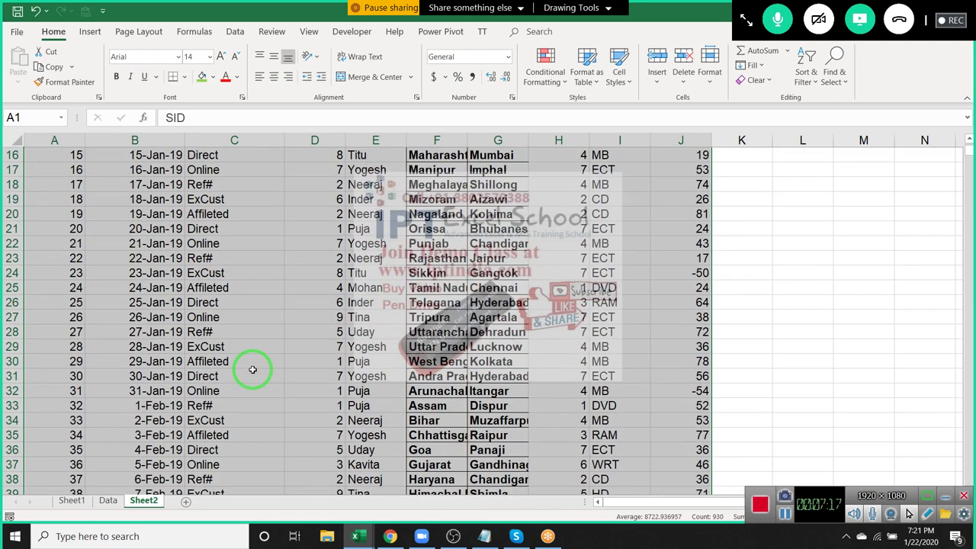
scroll(256, 368, "down", 6)
scroll(256, 368, "up", 5)
left_click_drag(256, 377, 206, 373)
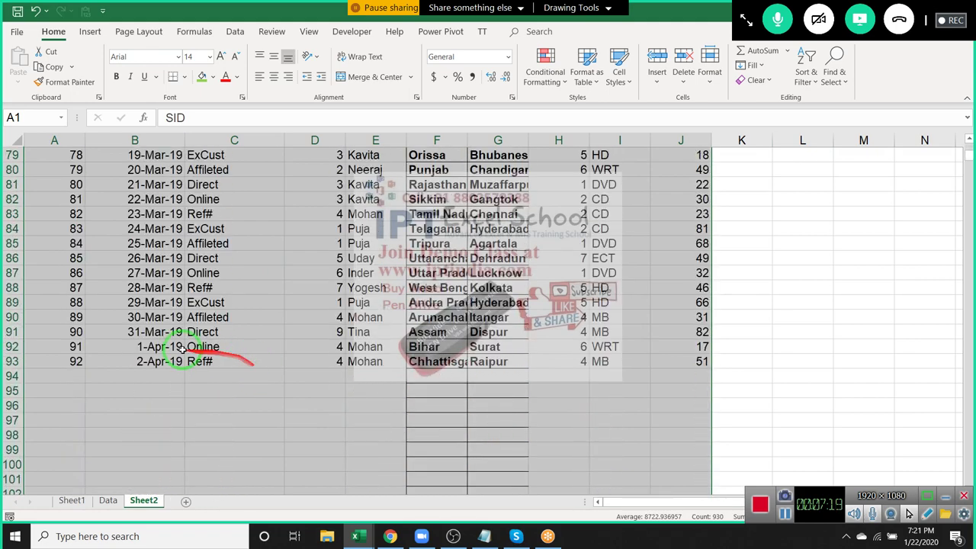
left_click_drag(152, 352, 157, 358)
scroll(135, 375, "down", 11)
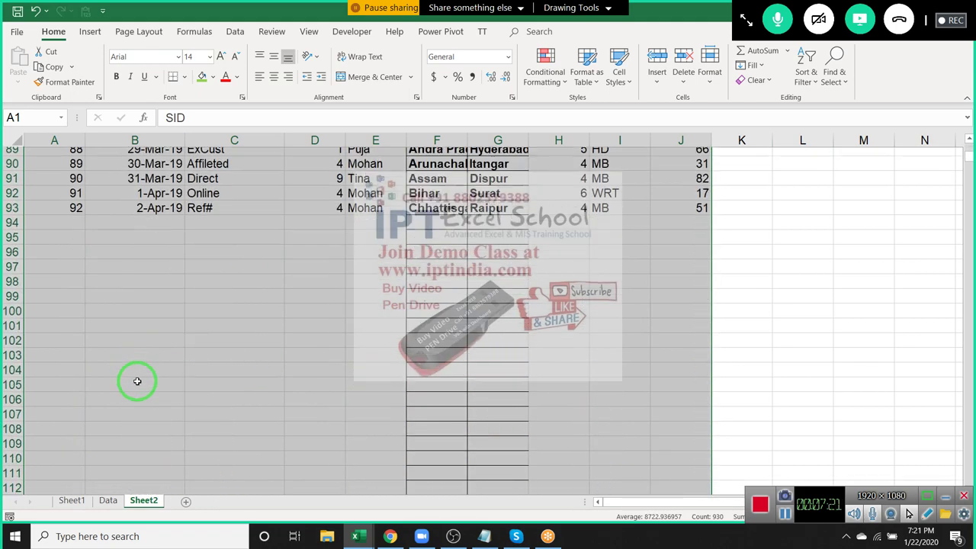
scroll(138, 379, "up", 18)
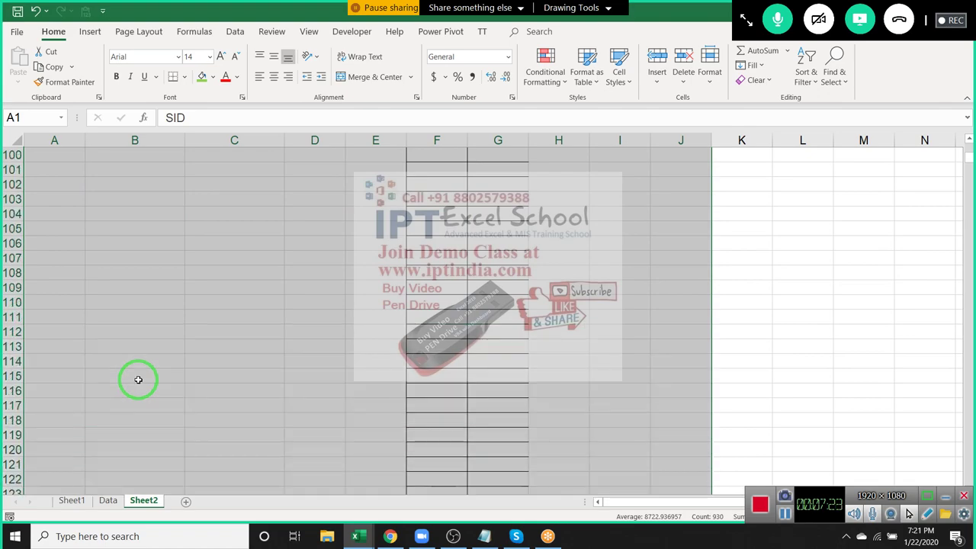
scroll(138, 378, "up", 19)
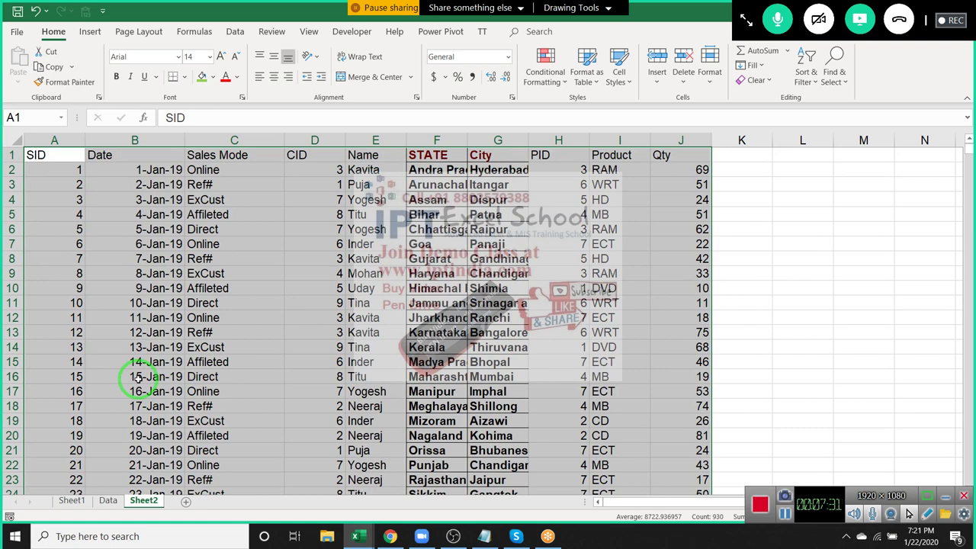
left_click(309, 317)
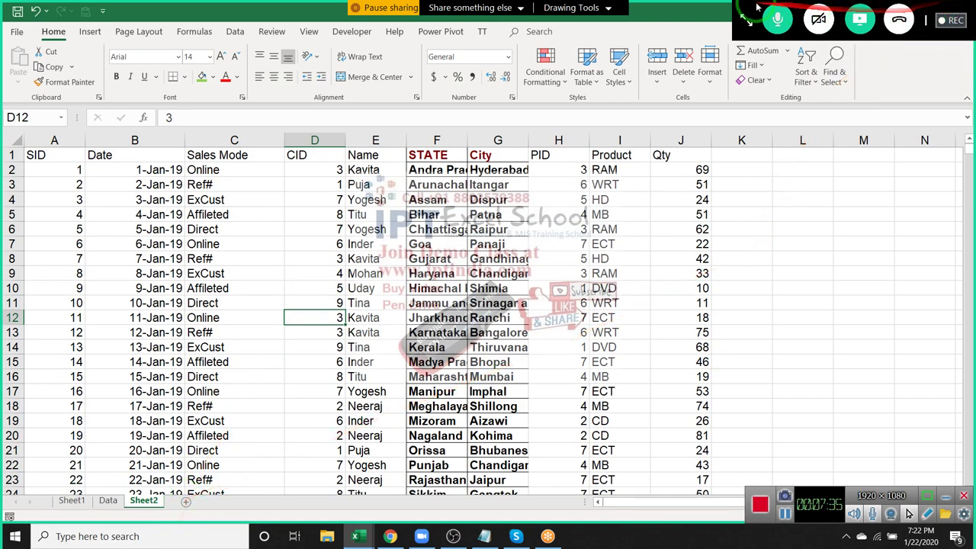
- On a new sheet, enter the header Name in A1 and a first name in A2, and autofill the name list down to A11
left_click(185, 502)
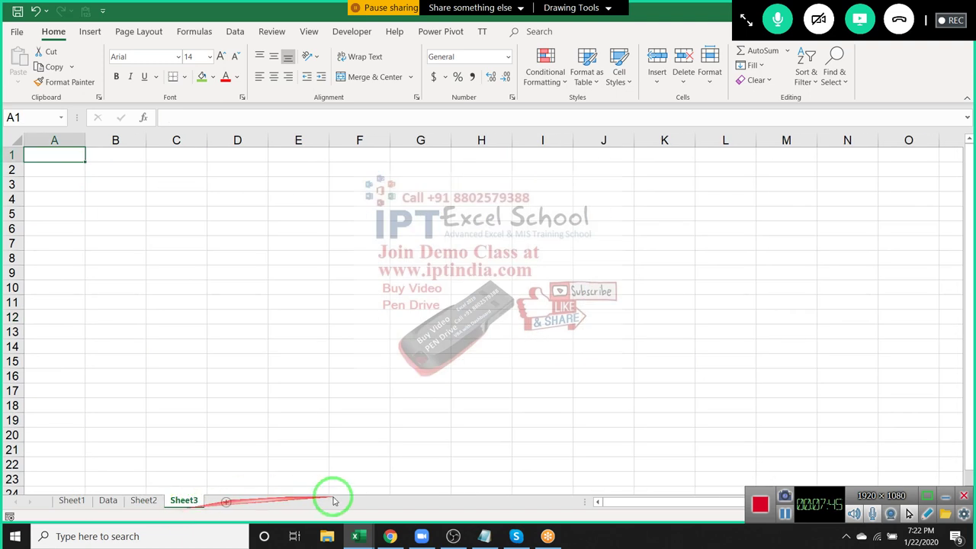
type("Name")
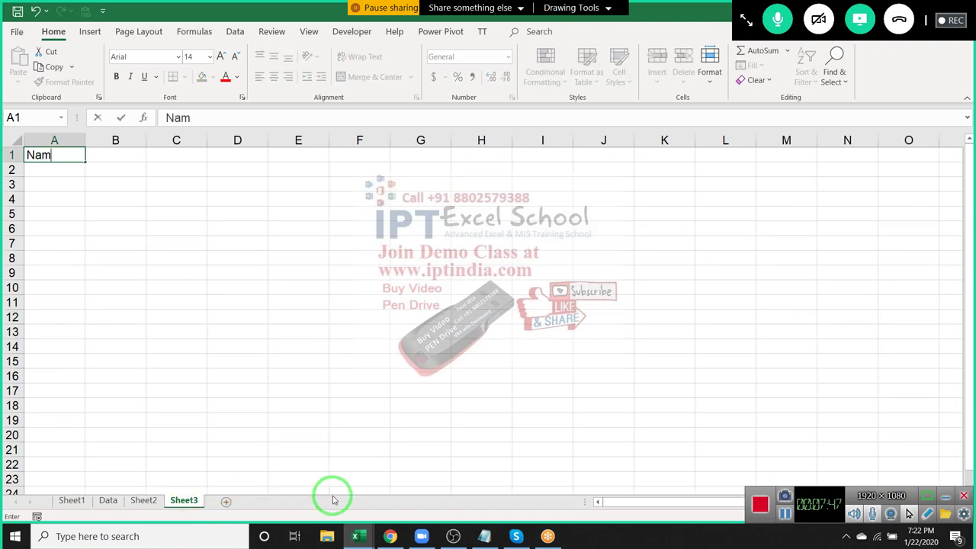
key("Return")
type("Puj")
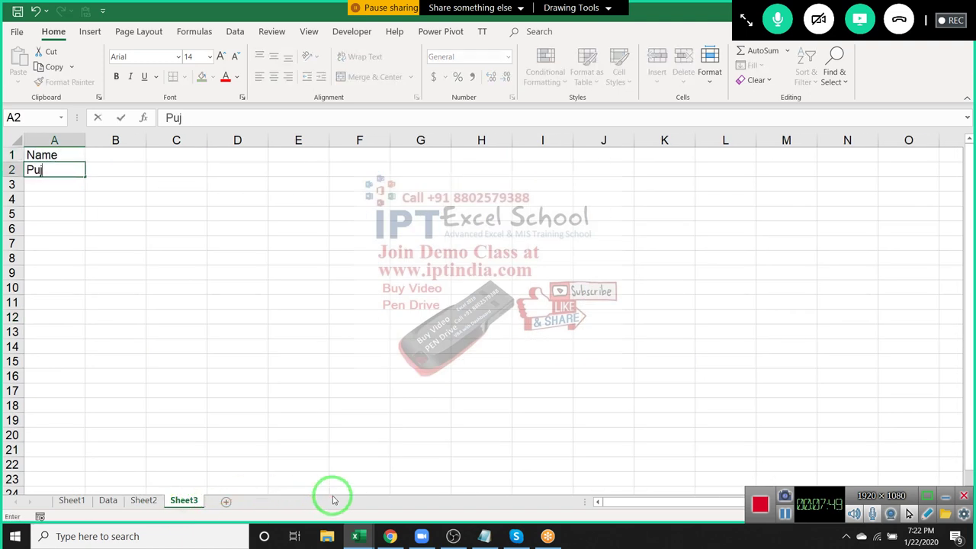
type("a")
key("Return")
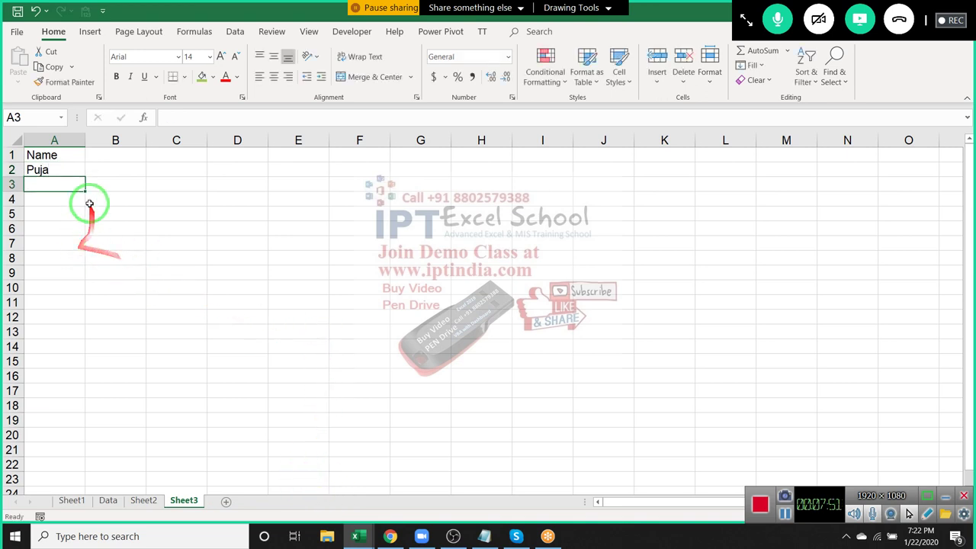
left_click(79, 170)
left_click_drag(84, 176, 70, 304)
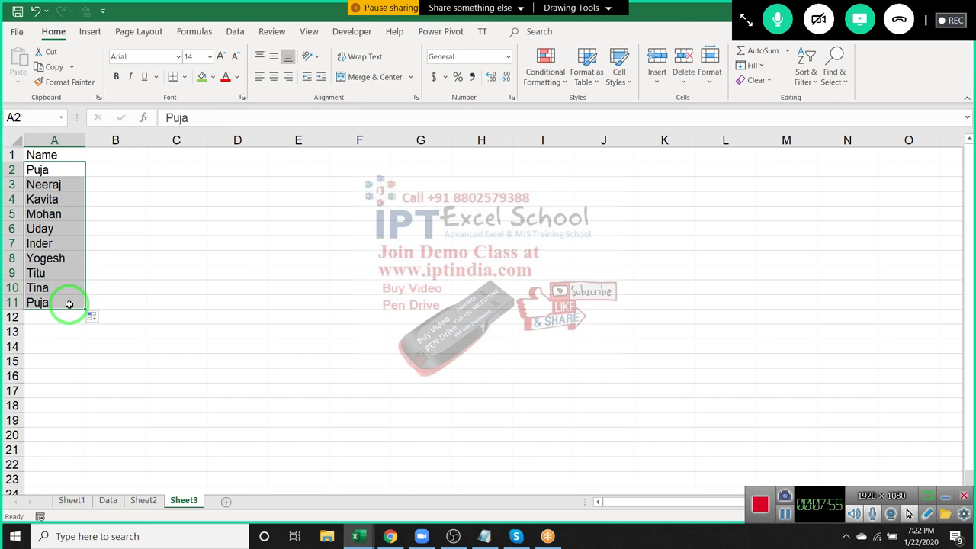
- Enter P-1 in B1 and autofill the header series across row 1 up to P-21
left_click(112, 151)
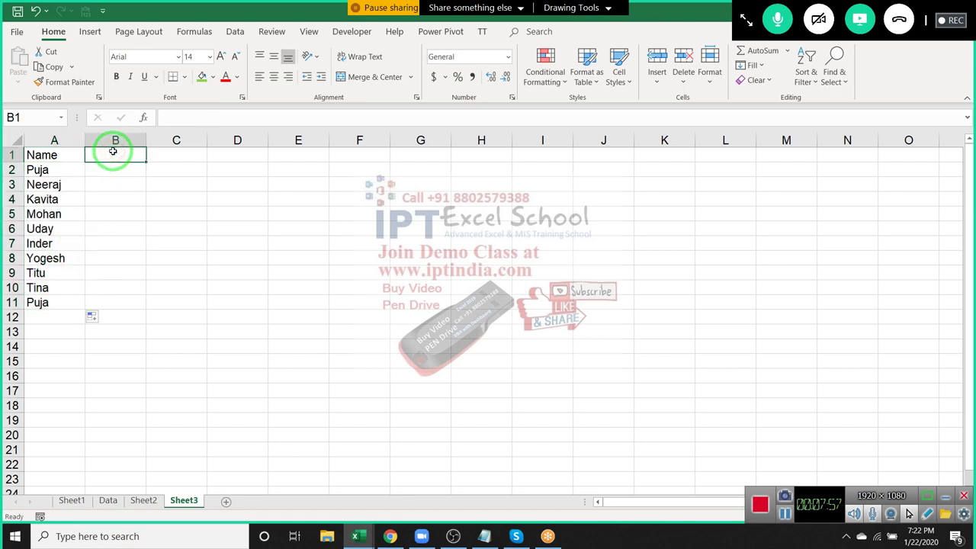
type("P-1")
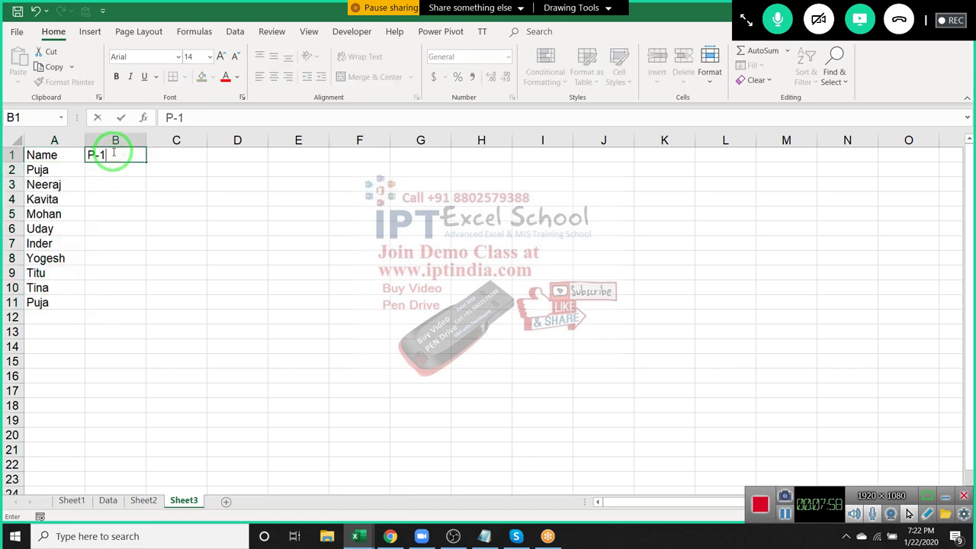
left_click(148, 200)
left_click(131, 158)
left_click_drag(149, 158, 965, 142)
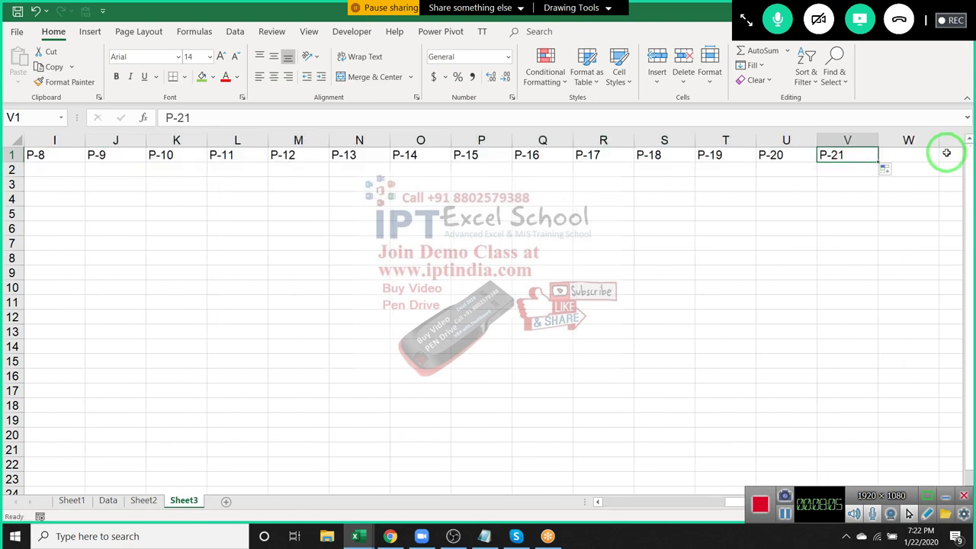
- Enter the formula =RANDBETWEEN(10,90) in B2, the first person's P-1 cell
key("Right")
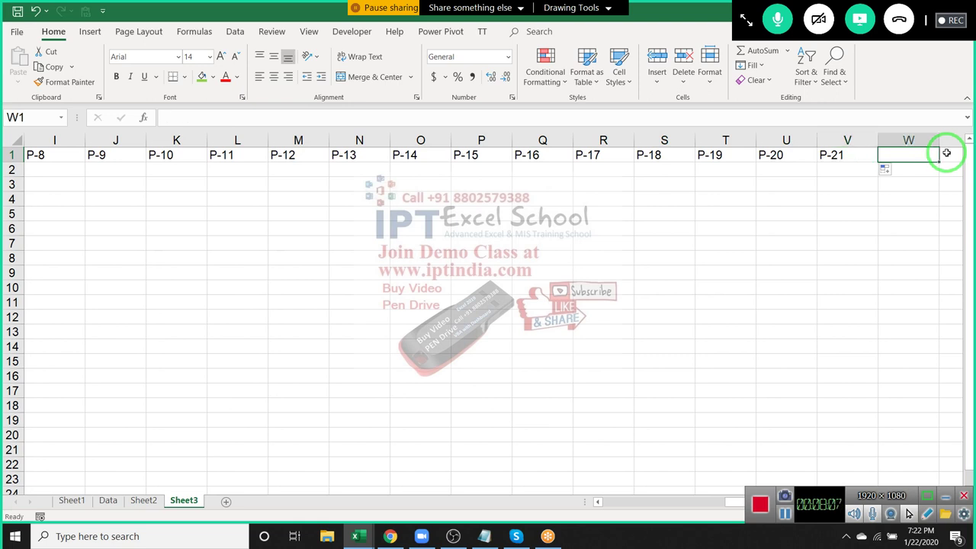
key("Left")
key("ctrl+Left")
key("Right")
key("Down")
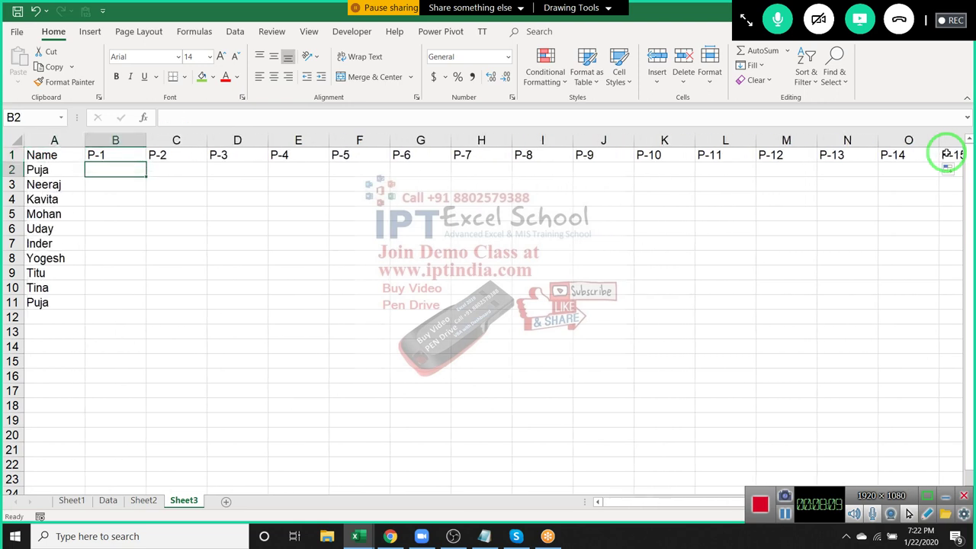
type("=ra")
key("Down")
key("Down")
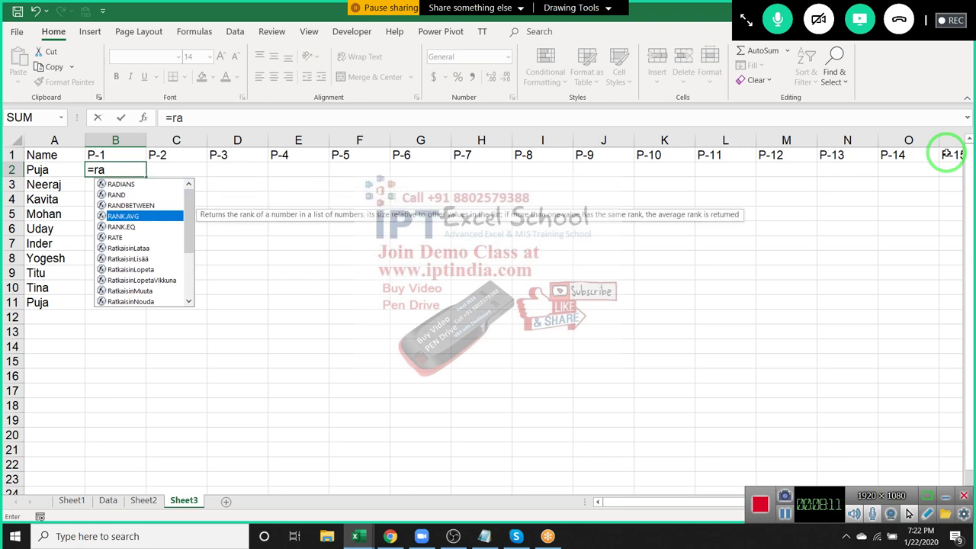
key("Tab")
type("1")
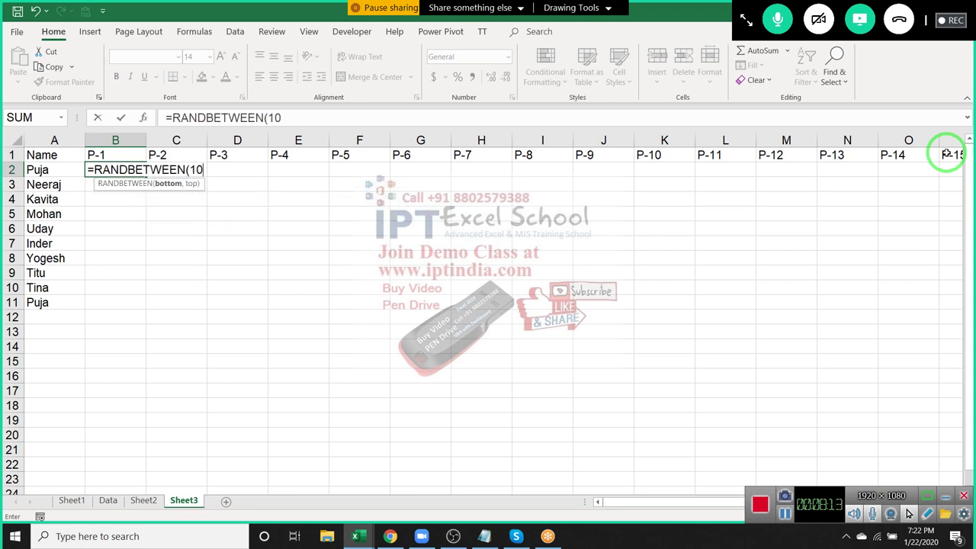
type("0,90")
key("Return")
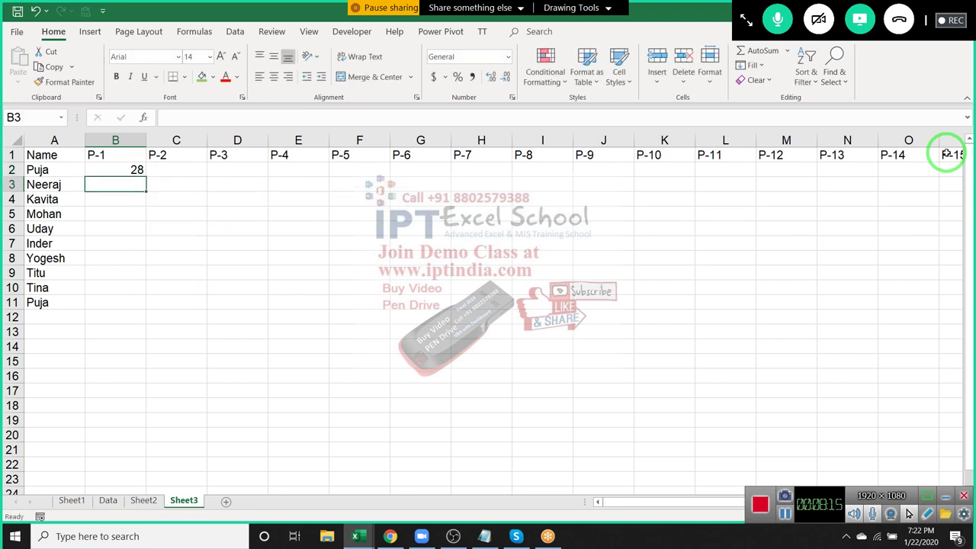
- Fill the RANDBETWEEN formula across and down the range B2:V11, and copy the filled range
key("Up")
key("Up")
key("ctrl+Right")
key("Down")
key("ctrl+shift+Left")
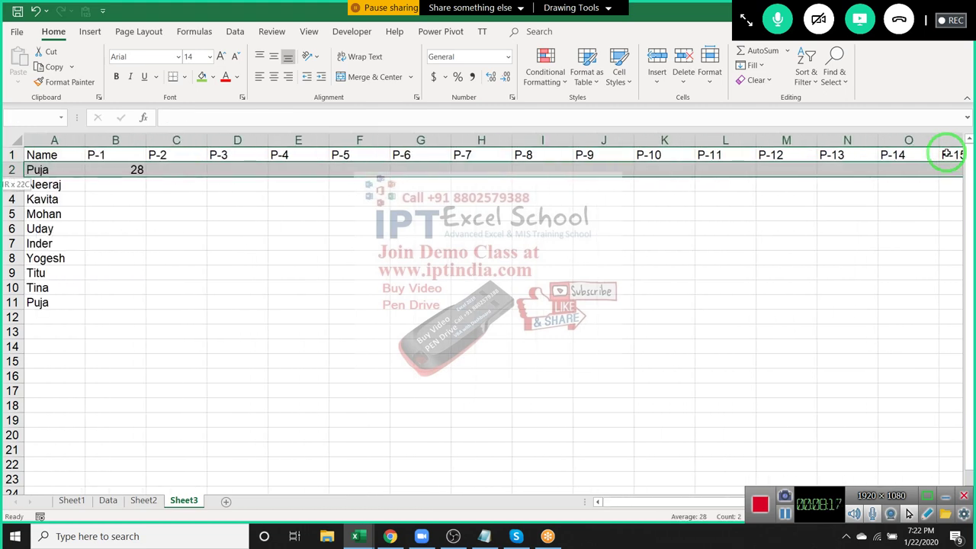
key("shift+Down")
key("shift+Down")
key("shift+Down")
key("shift+Down")
key("shift+Down")
key("shift+Down")
key("shift+Down")
key("shift+Down")
key("shift+Down")
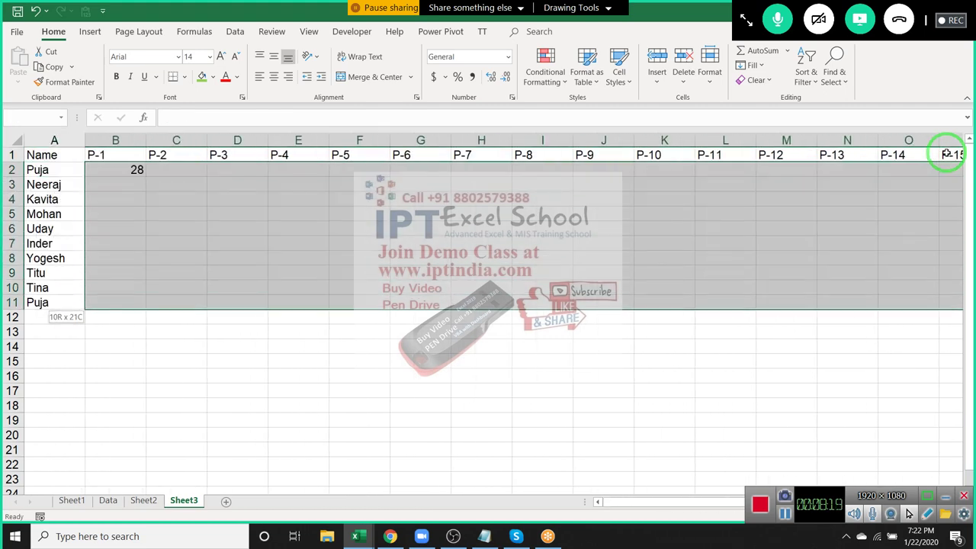
key("ctrl+r")
key("ctrl+d")
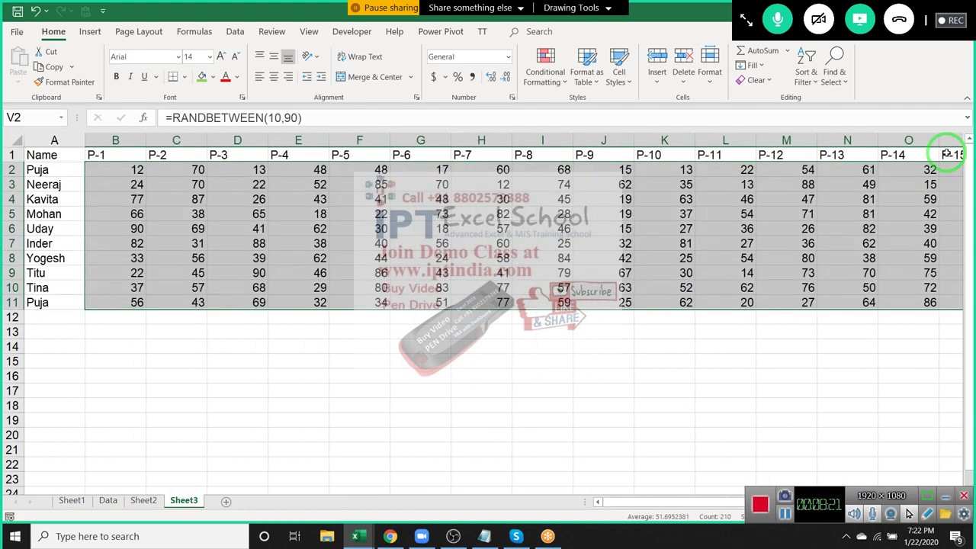
key("ctrl+c")
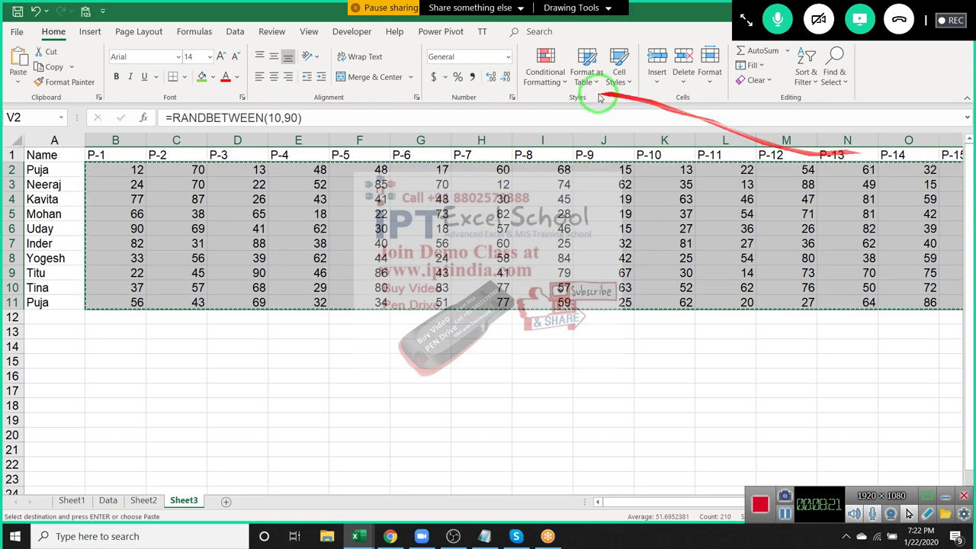
left_click(17, 81)
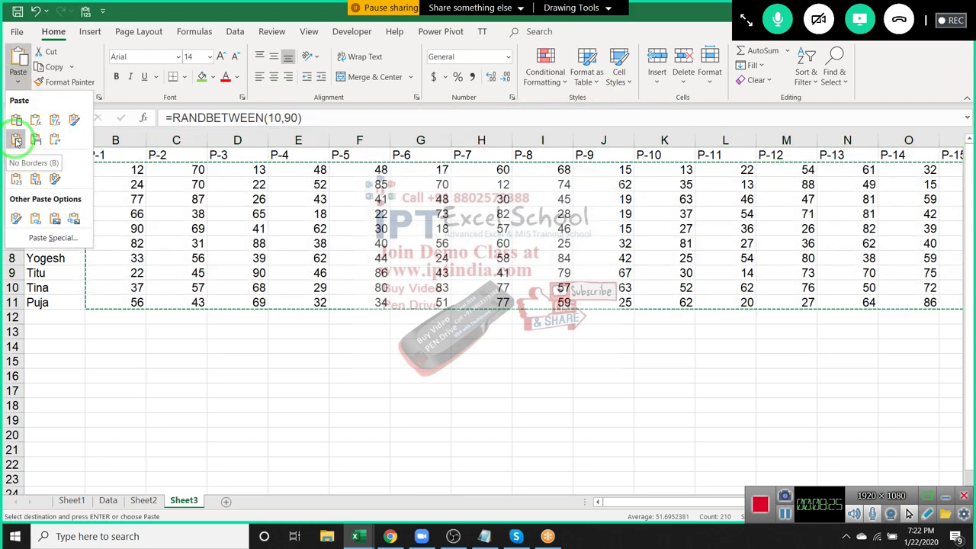
left_click(17, 141)
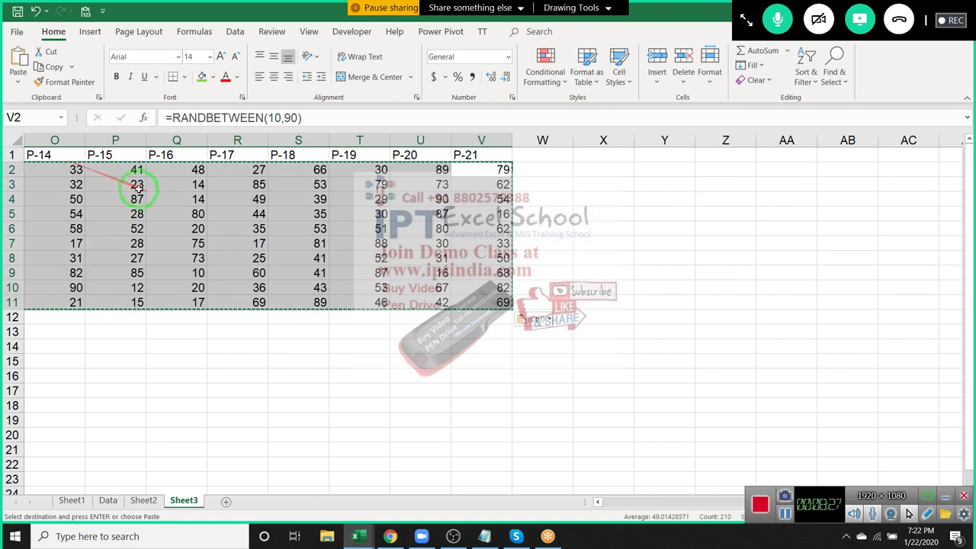
key("F9")
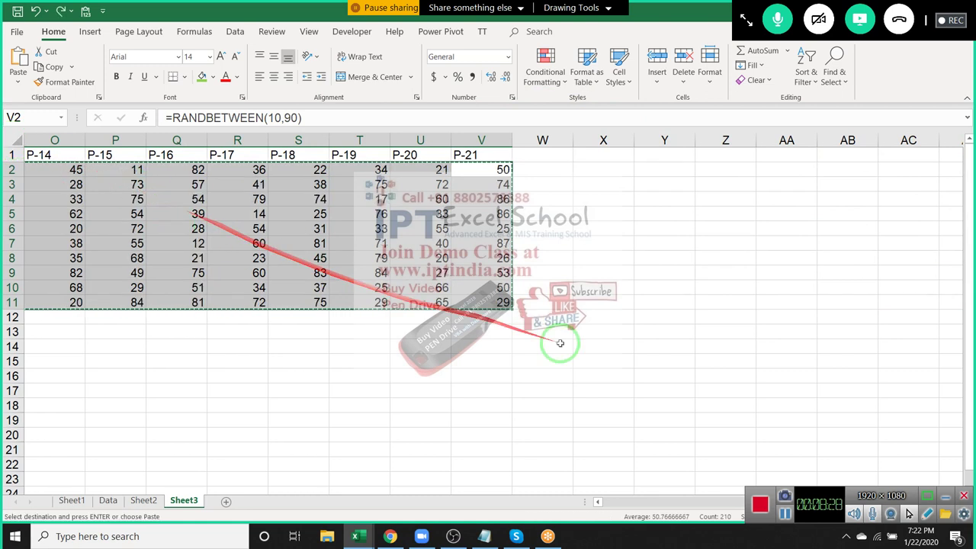
- Paste the copied range B2:V11 over itself as static values and return to the start of the table
left_click(21, 85)
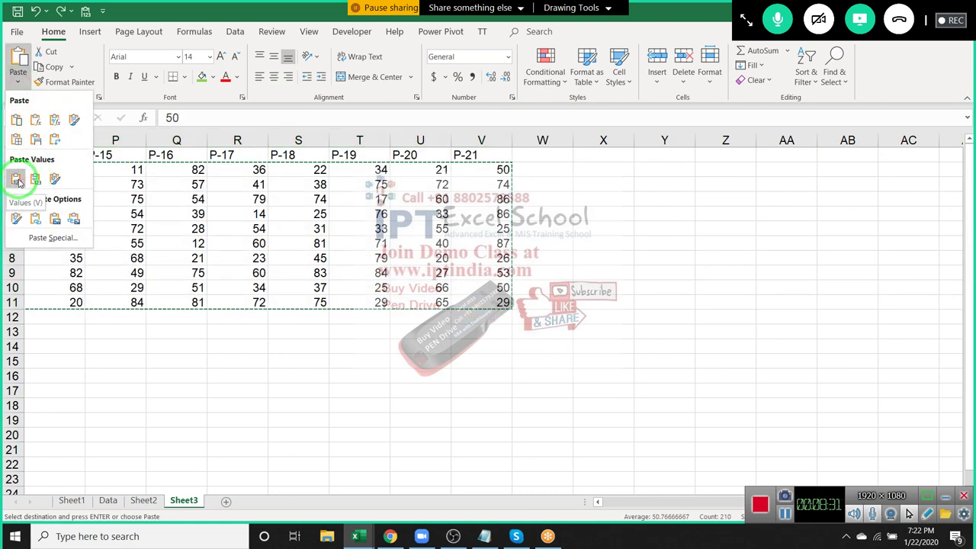
left_click(17, 179)
left_click(194, 200)
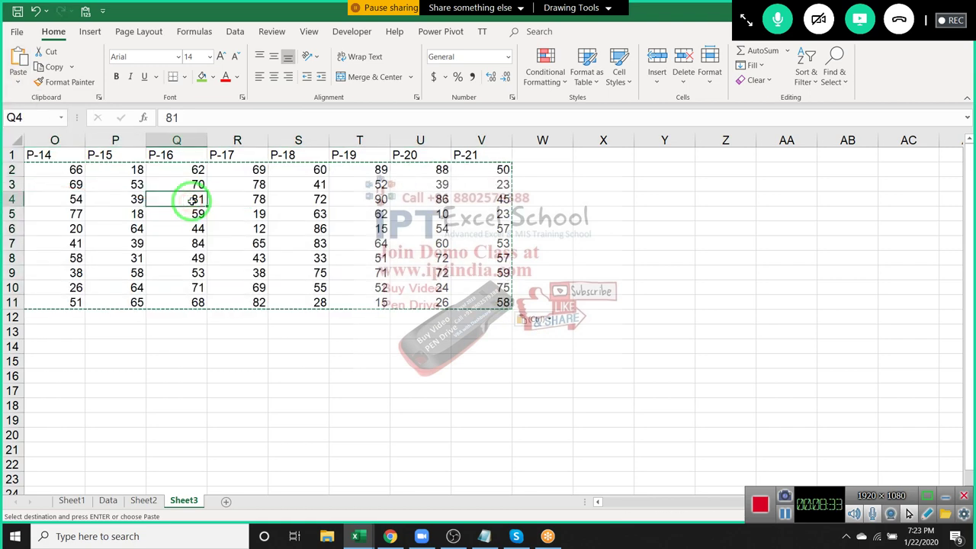
key("Escape")
key("ctrl+Left")
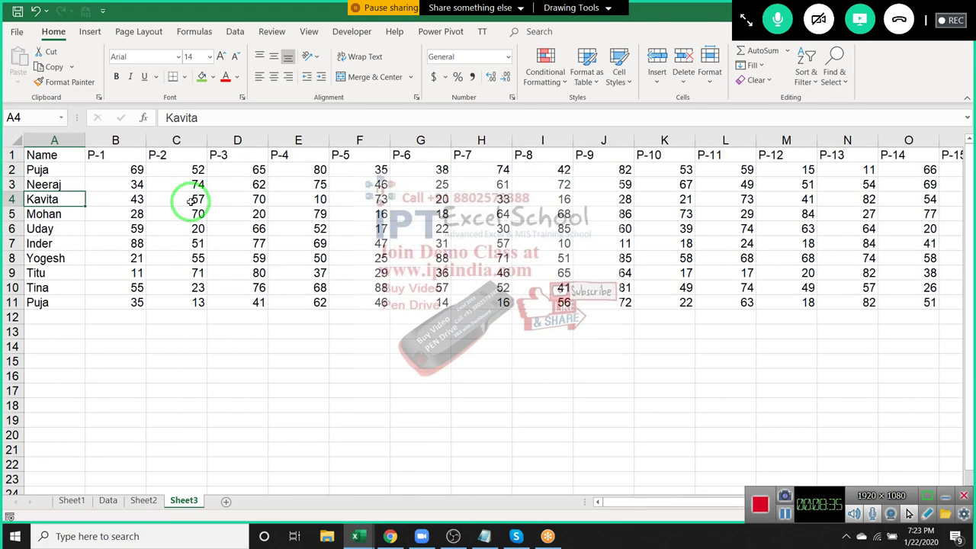
key("Up")
key("Up")
key("Up")
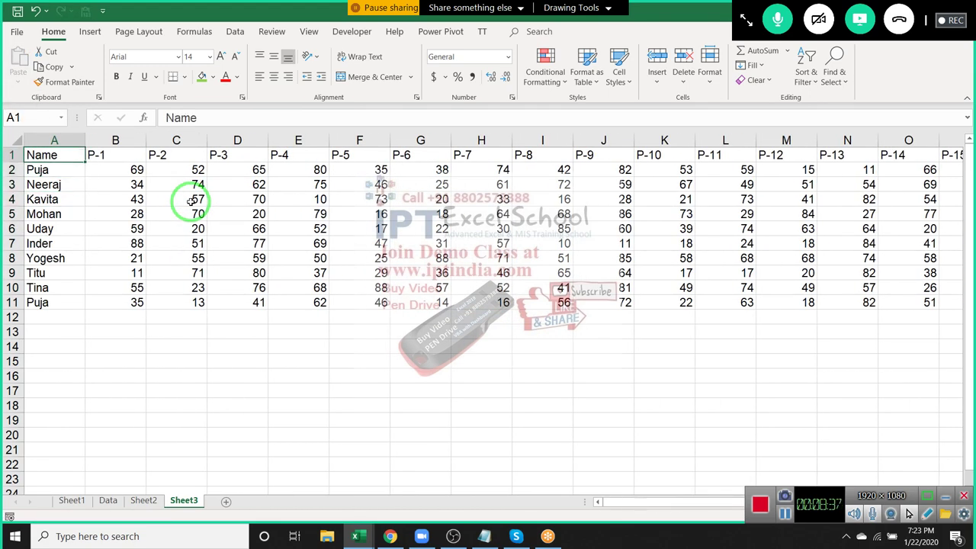
key("Right")
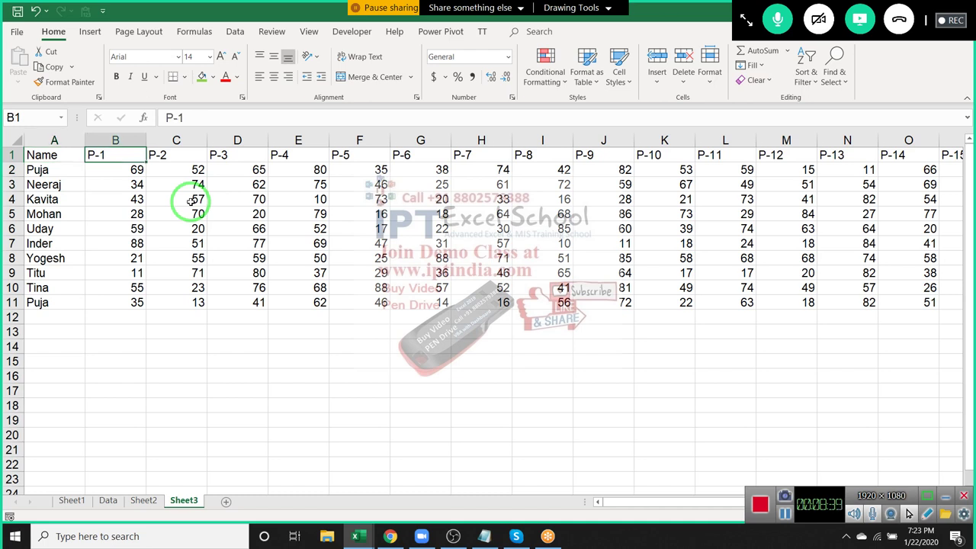
key("Down")
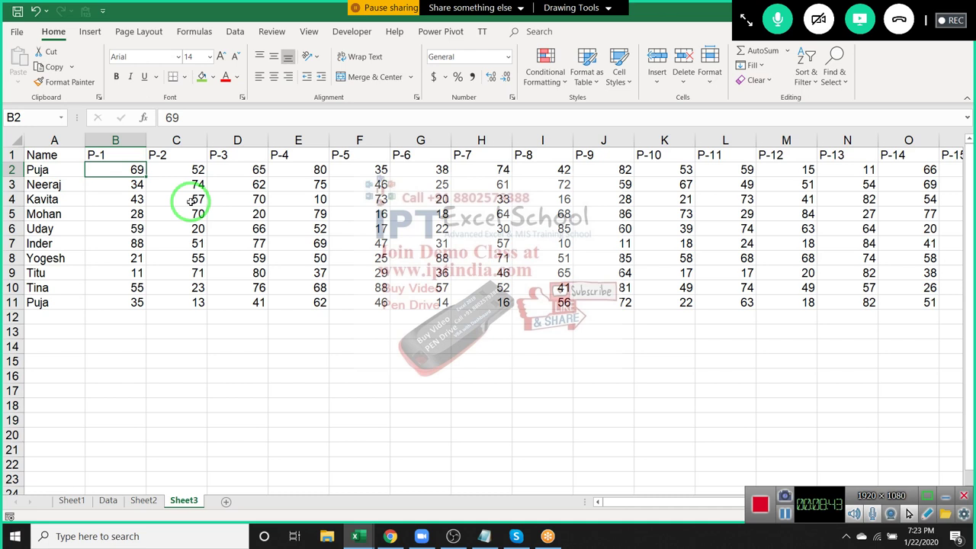
left_click(279, 372)
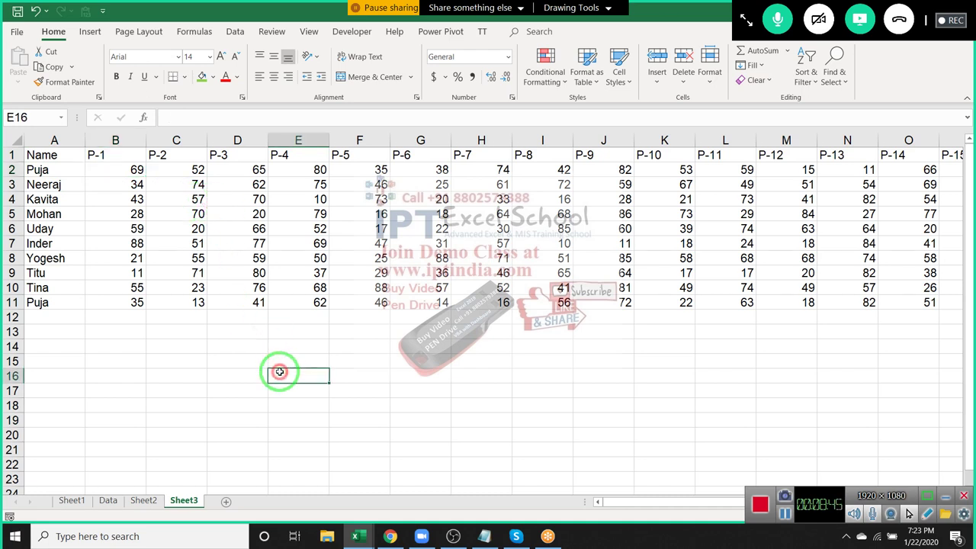
type("70")
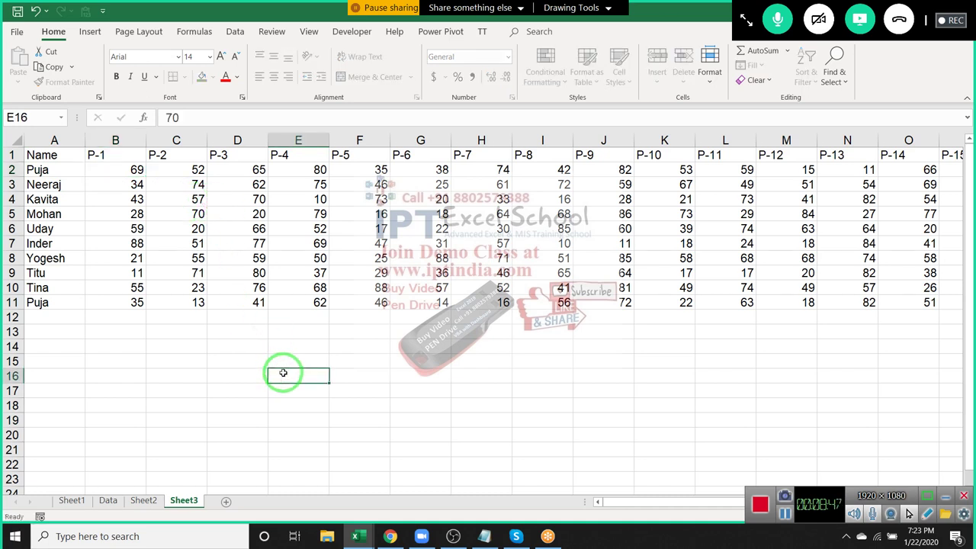
key("Escape")
- Insert a blank column before P-2 and enter % as its header in C1
left_click(176, 140)
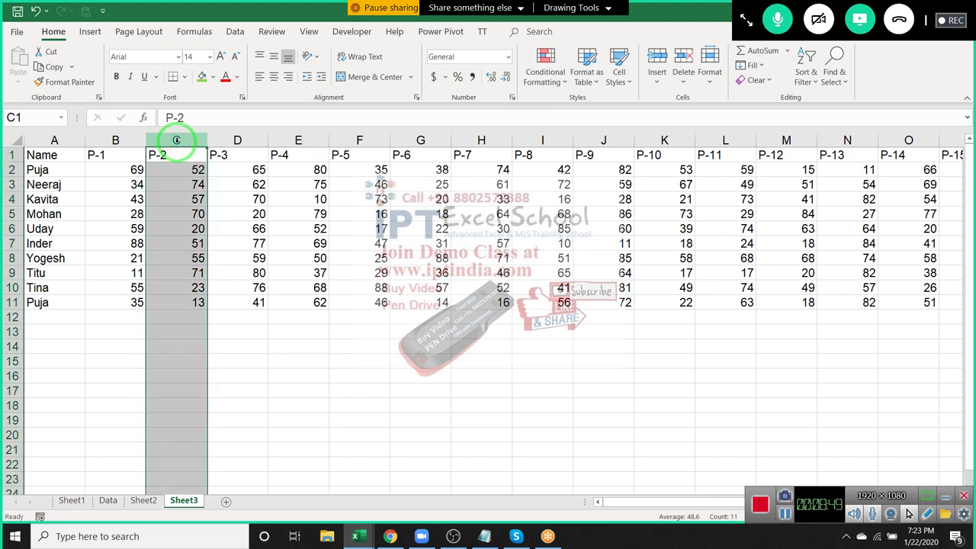
key("ctrl+shift+equal")
left_click(181, 154)
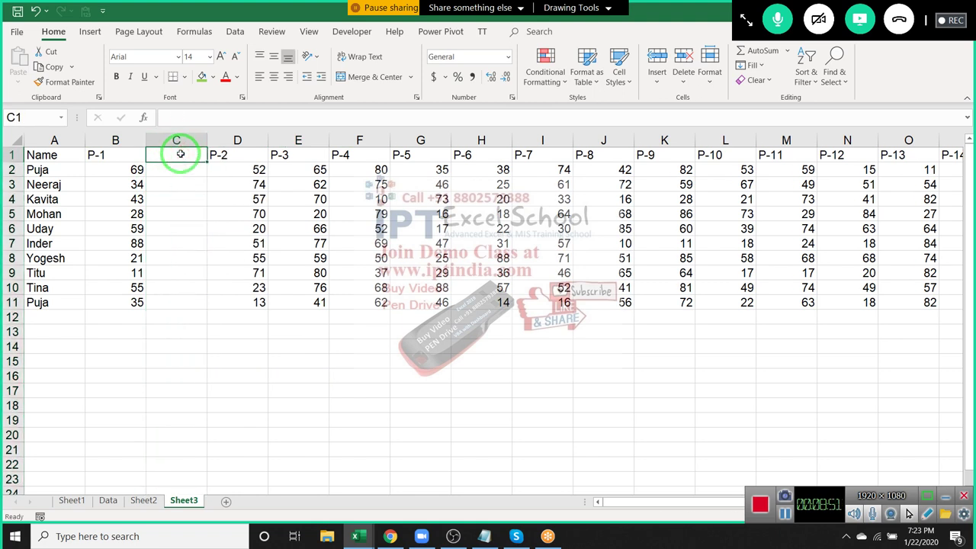
type("%")
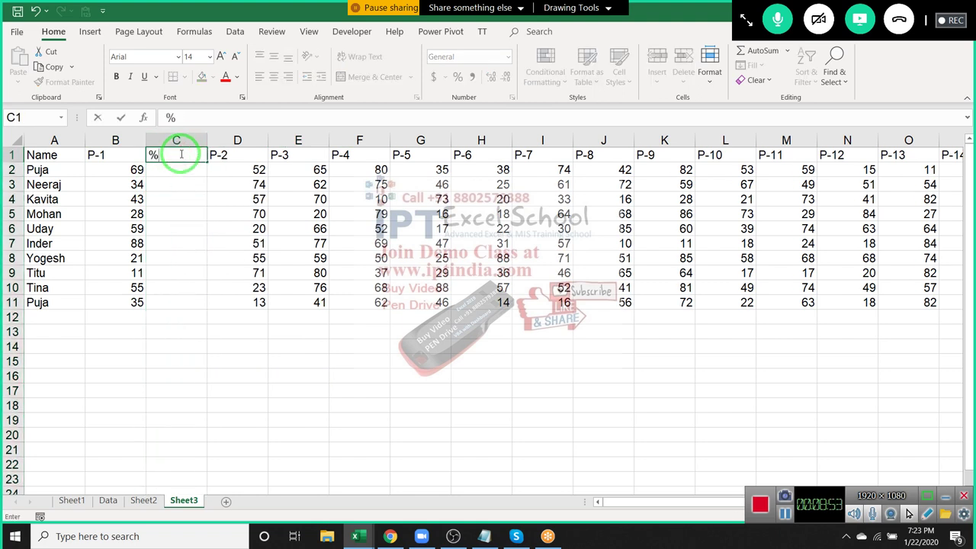
key("Return")
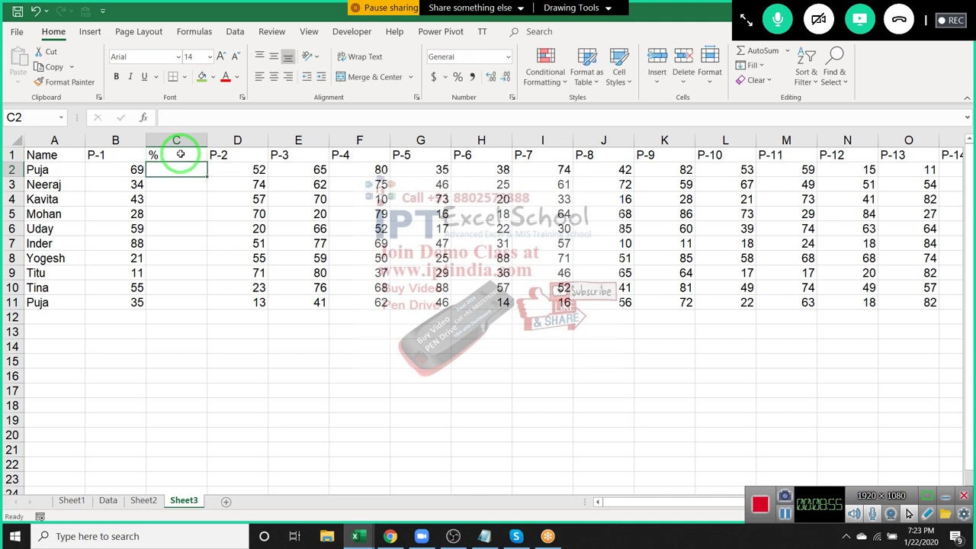
- Enter the formula =B2/70 in C2 to calculate the first person's P-1 percentage
key("Down")
key("Up")
type("=")
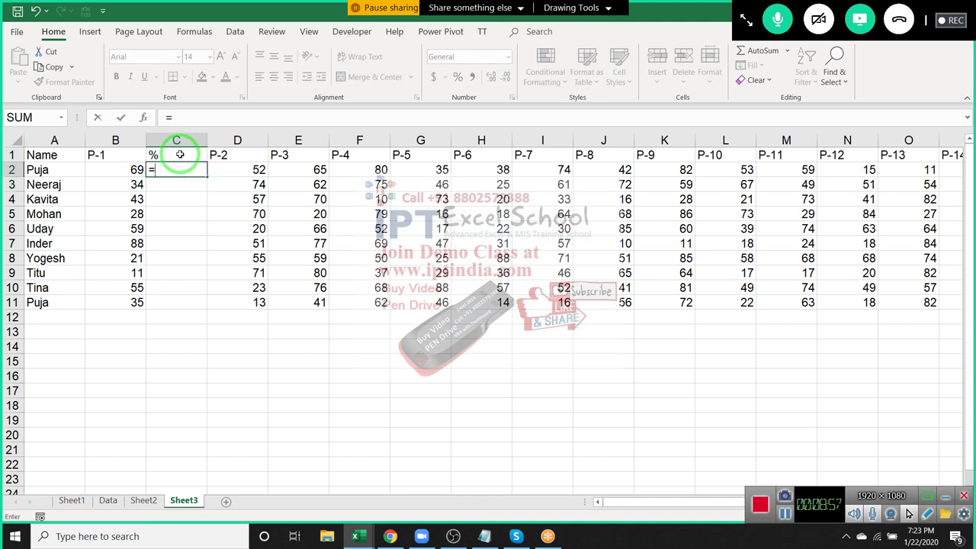
key("Left")
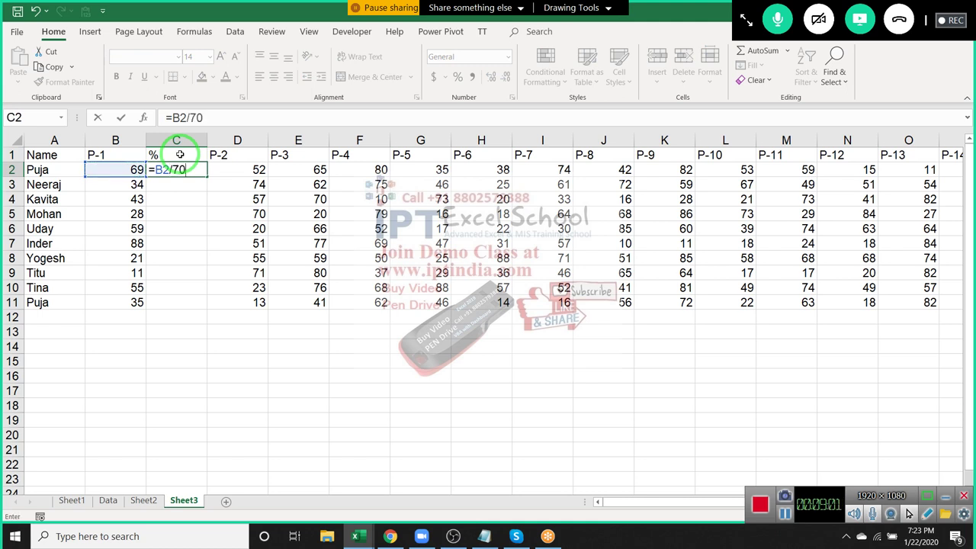
type("/70")
key("Return")
key("Up")
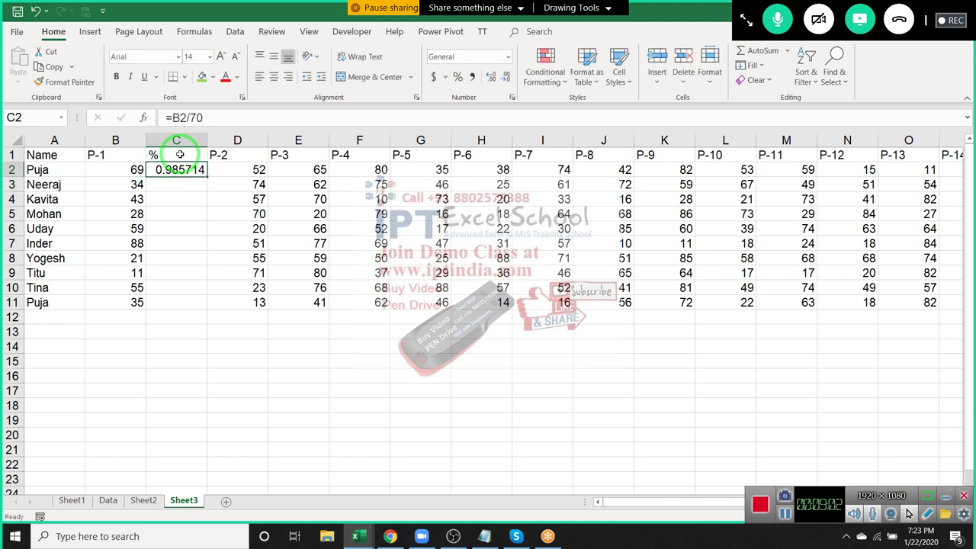
- Format the P-1 percentage in C2 as a percent and fill its formula down through C11
left_click(457, 77)
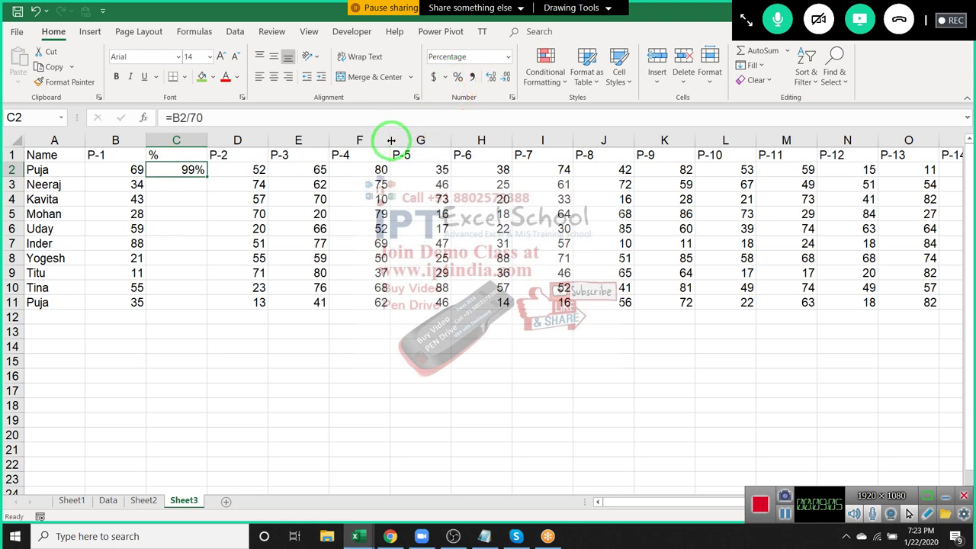
mouse_move(370, 139)
left_mouse_down()
mouse_move(230, 184)
mouse_move(206, 212)
mouse_move(197, 306)
left_mouse_up()
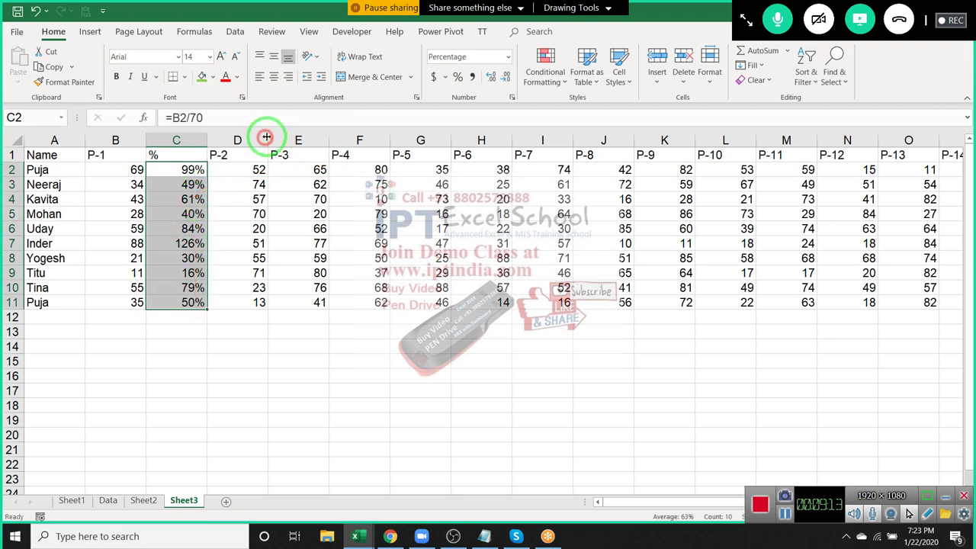
- Examine the percentage column beside P-1 and the remaining score columns through P-21
left_click(366, 139)
left_click(550, 139)
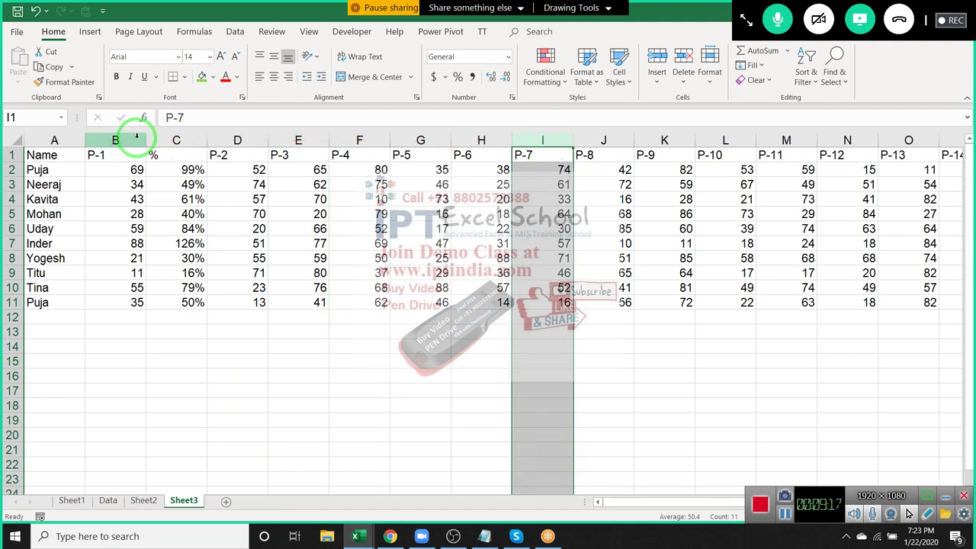
left_click(230, 139)
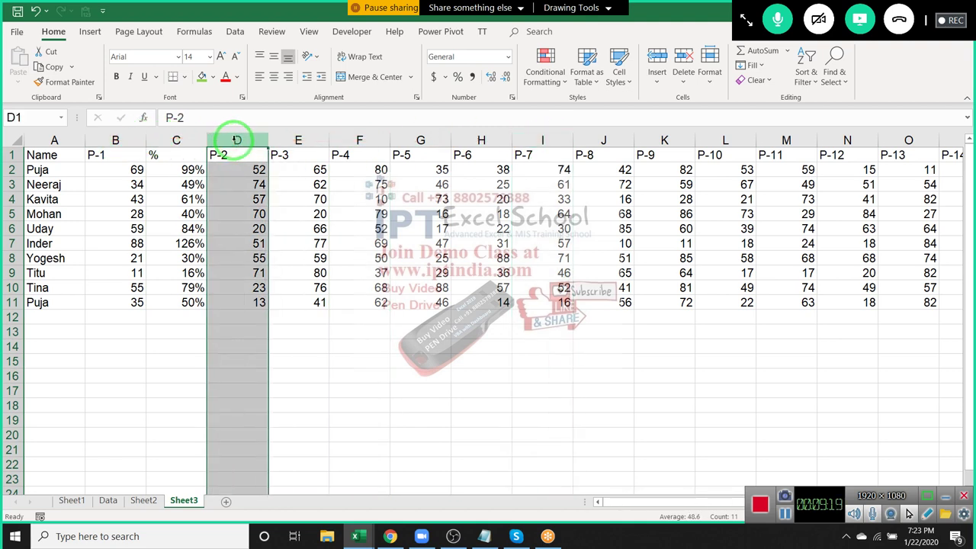
left_click(238, 165)
left_click(176, 150)
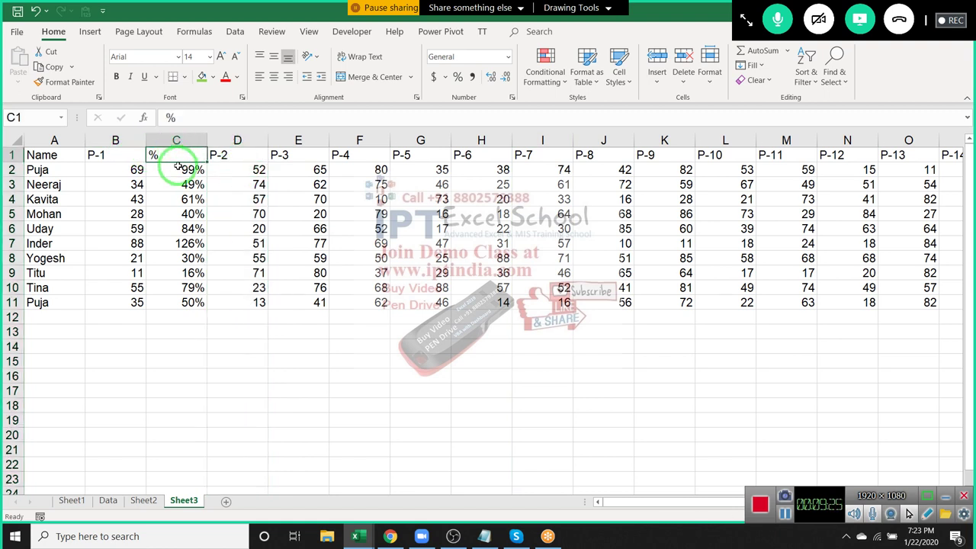
left_click(180, 171)
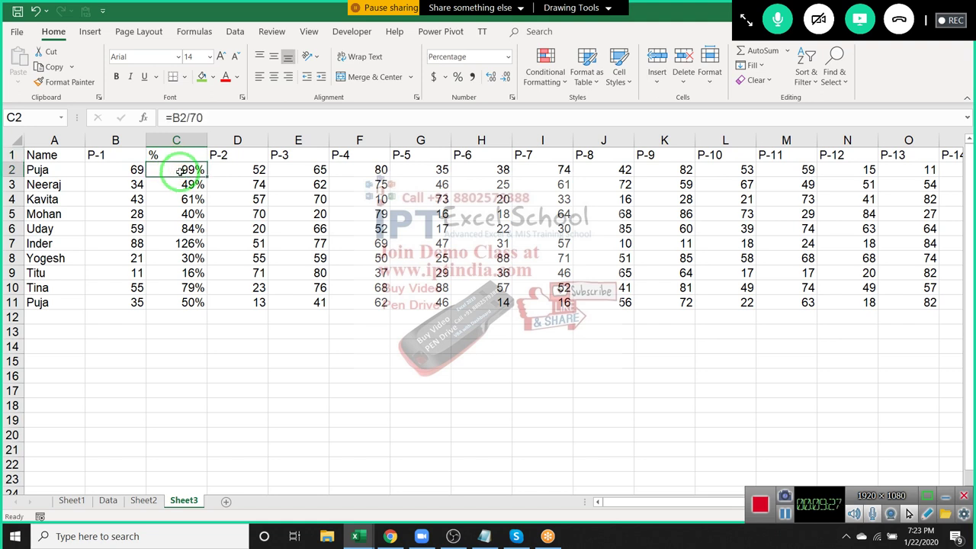
left_click_drag(179, 171, 180, 300)
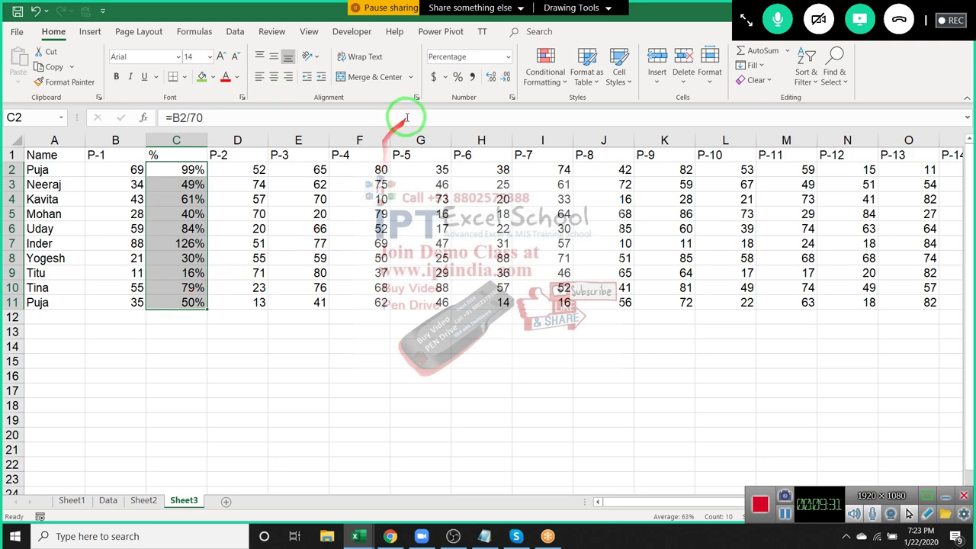
left_click(366, 178)
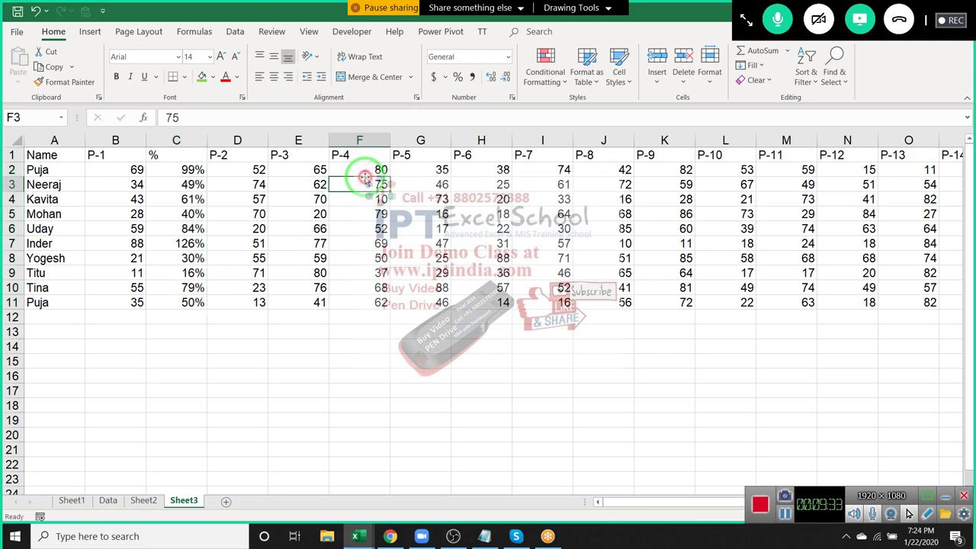
key("ctrl+Right")
key("Up")
key("Up")
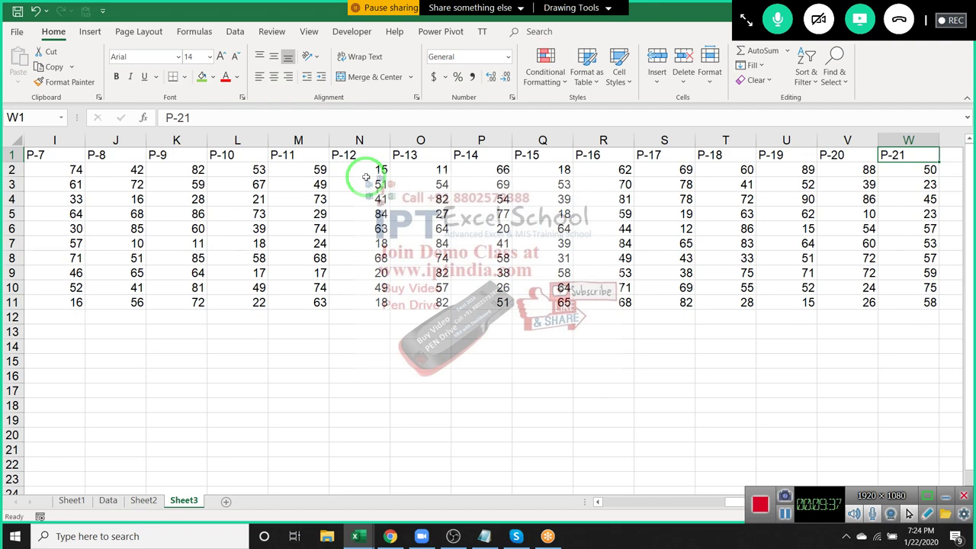
key("ctrl+Left")
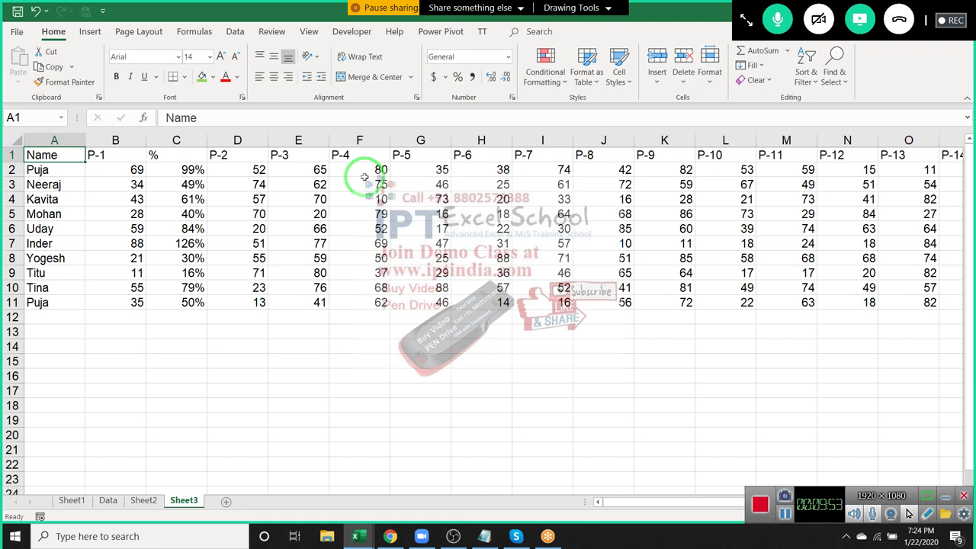
- Undo the P-1 percentage column and the earlier edits back to the empty helper row above the headers
key("Right")
key("Right")
key("ctrl+z")
key("ctrl+z")
key("ctrl+z")
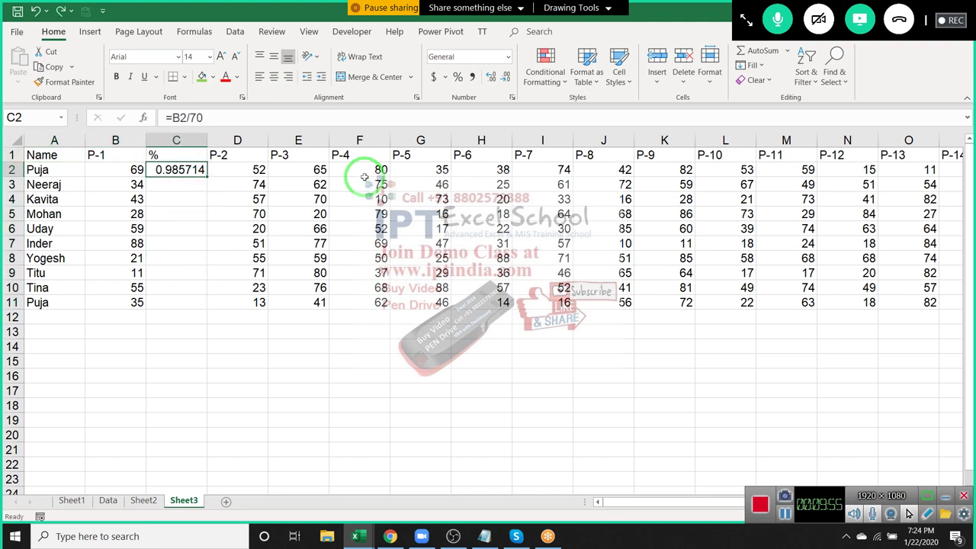
key("ctrl+z")
key("ctrl+z")
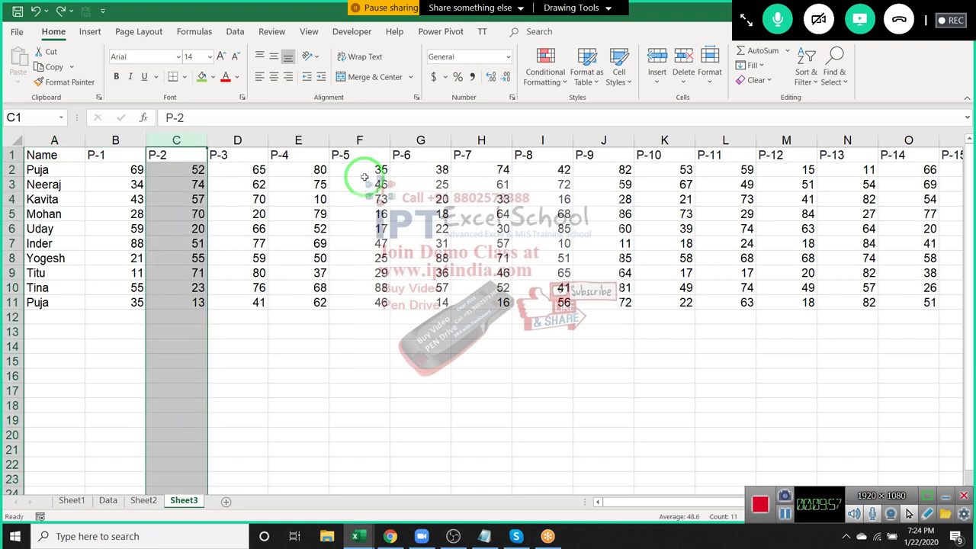
key("ctrl+z")
key("ctrl+z")
key("ctrl+z")
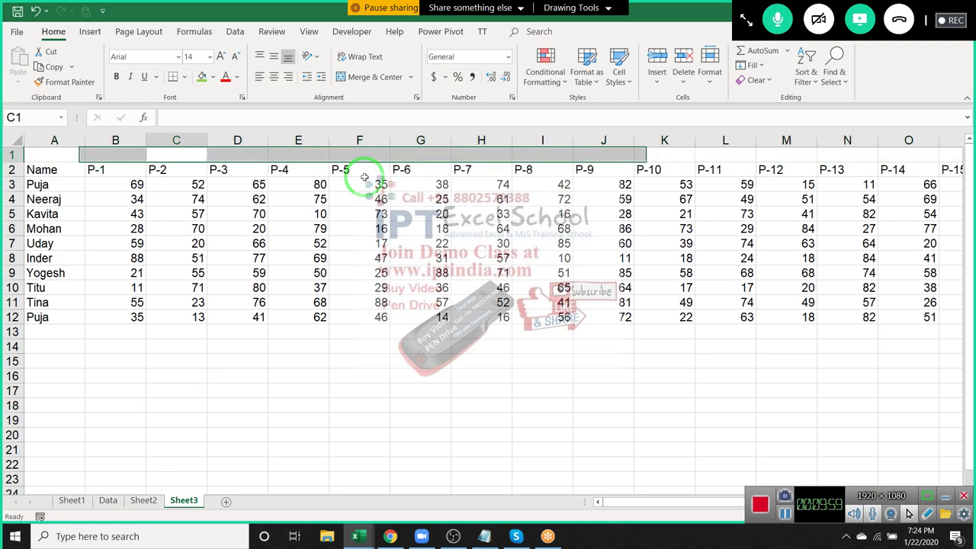
key("ctrl+z")
key("ctrl+z")
- Enter 1 in B1 and 2 in C1 above the P-1 and P-2 headers
type("1")
key("Return")
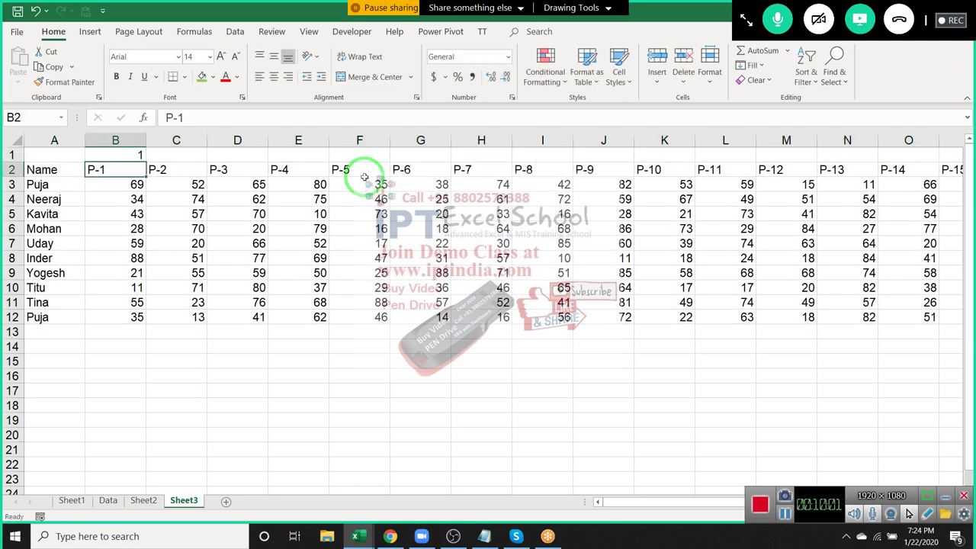
key("Right")
key("Up")
type("2")
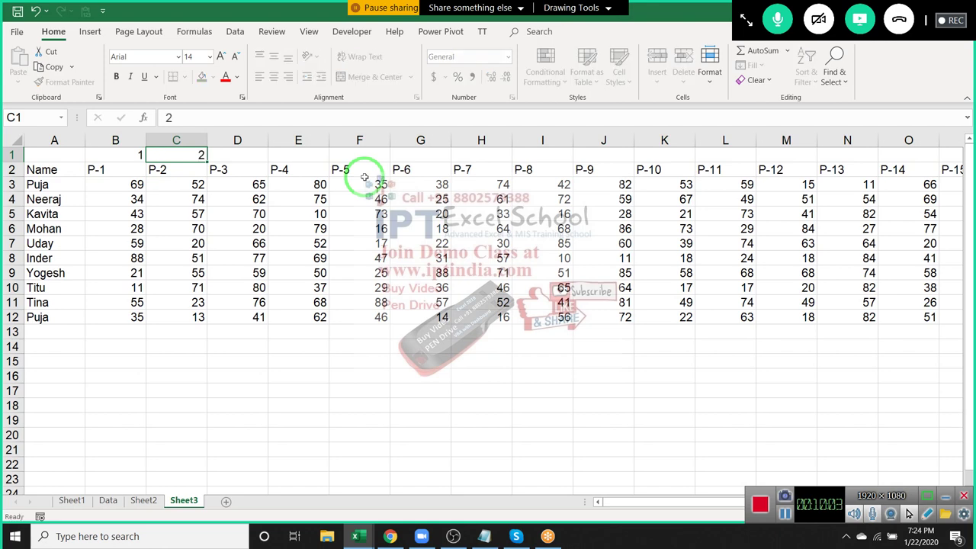
- Extend the number series from B1:C1 across row 1 to 21 above P-21
key("Left")
key("shift+Right")
left_click_drag(381, 186, 311, 183)
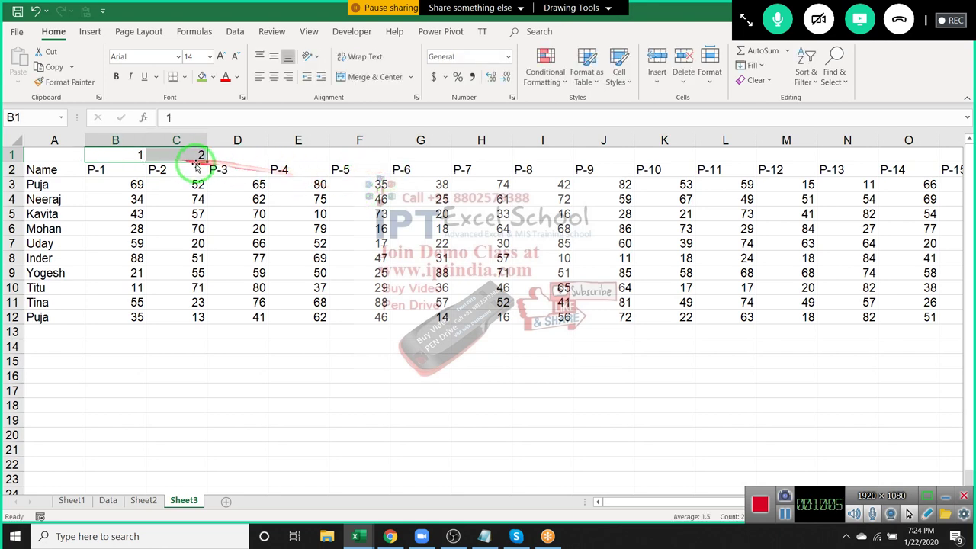
mouse_move(205, 157)
left_mouse_down()
mouse_move(969, 157)
mouse_move(868, 158)
mouse_move(842, 225)
mouse_move(772, 265)
left_mouse_up()
left_click(772, 263)
key("ctrl+Up")
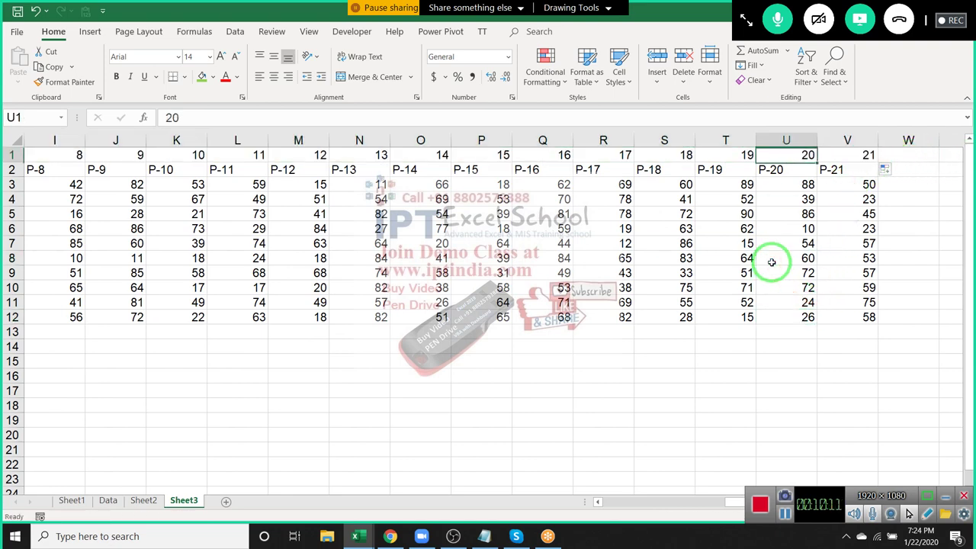
- Copy the number series 1 to 21 in B1:V1
key("ctrl+Left")
key("Left")
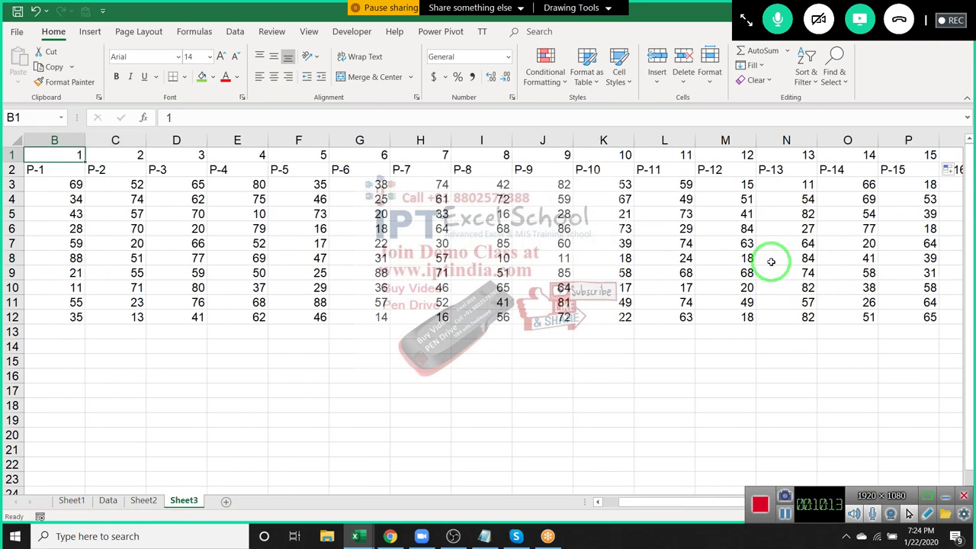
key("Right")
key("ctrl+shift+Right")
key("ctrl+c")
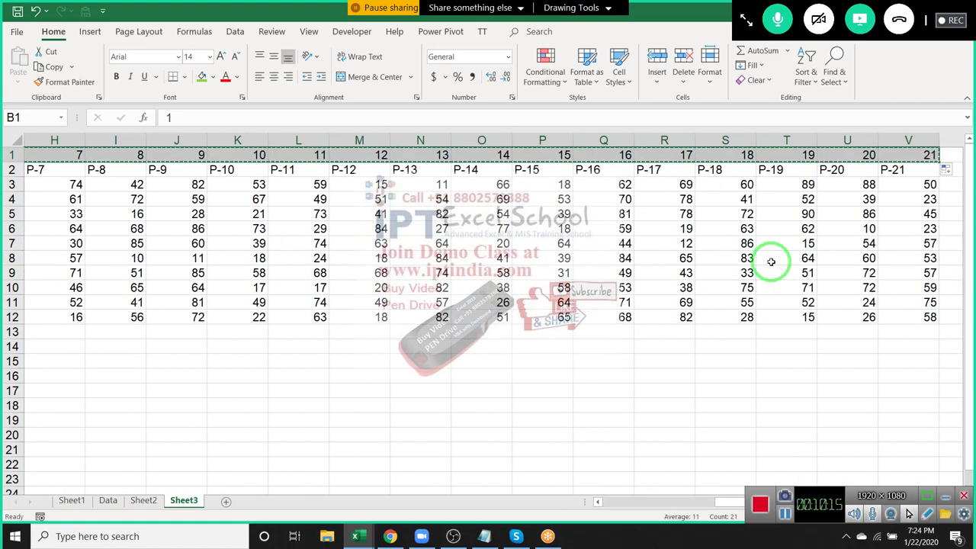
- Paste the copied number series into row 1 starting at W1, directly after the P-21 column
key("Right")
key("Right")
key("ctrl+Right")
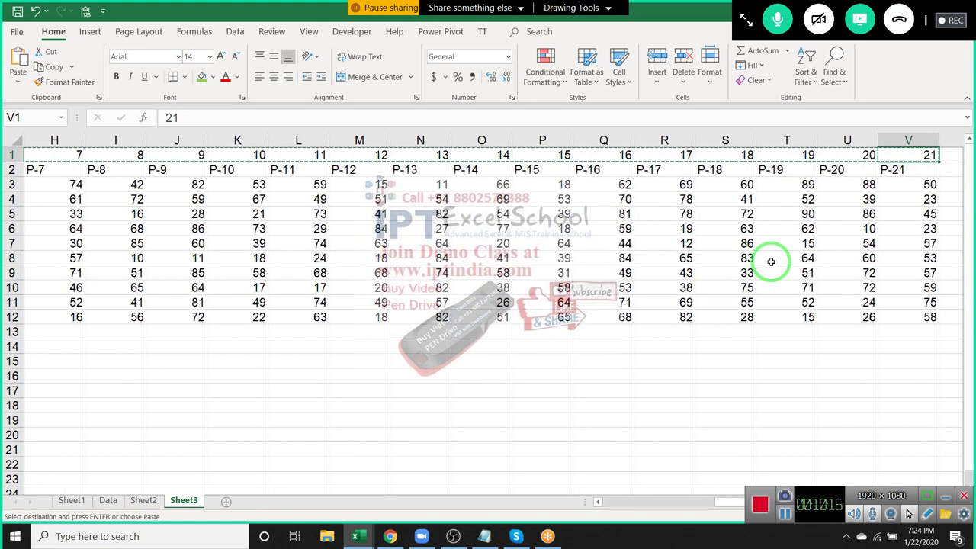
key("Right")
key("Right")
key("Left")
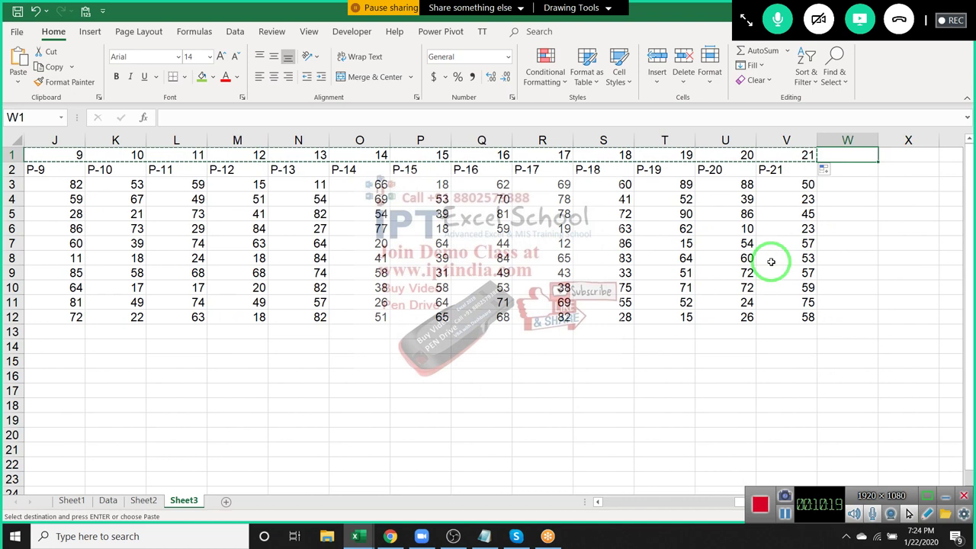
key("ctrl+v")
key("ctrl")
key("Escape")
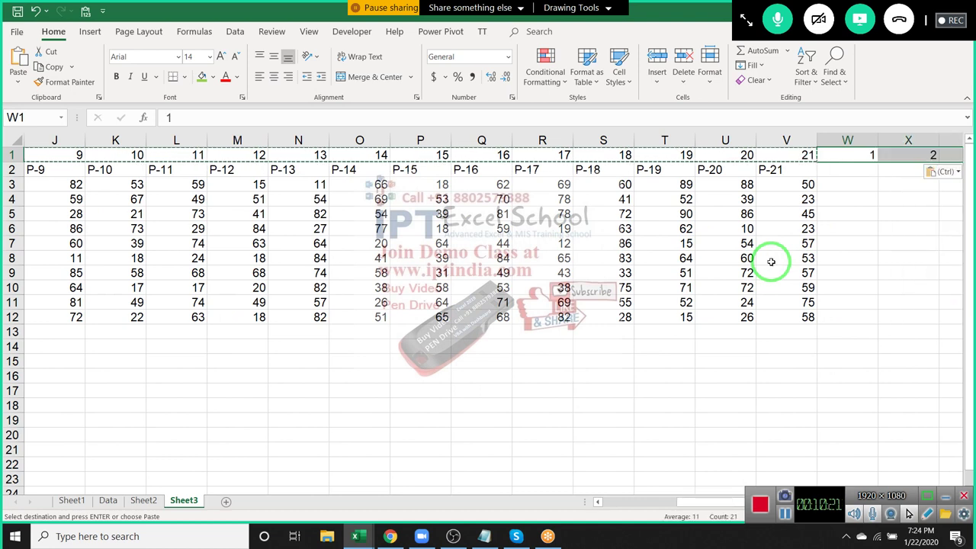
- Enter % as the header in W2 below the first pasted number
key("Down")
type("%")
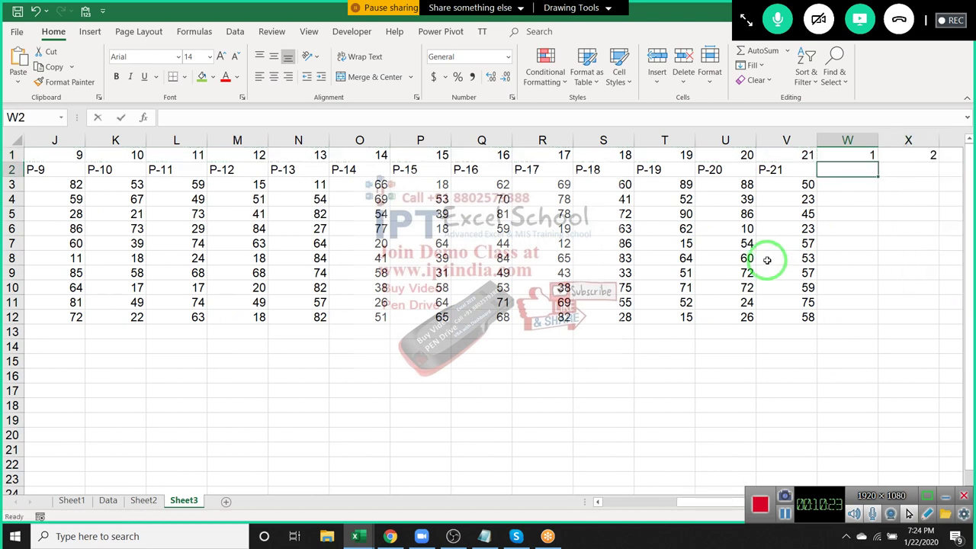
key("Return")
- Fill the % header across row 2 through AQ2 and return to cell A1
key("Up")
key("Up")
key("ctrl+Right")
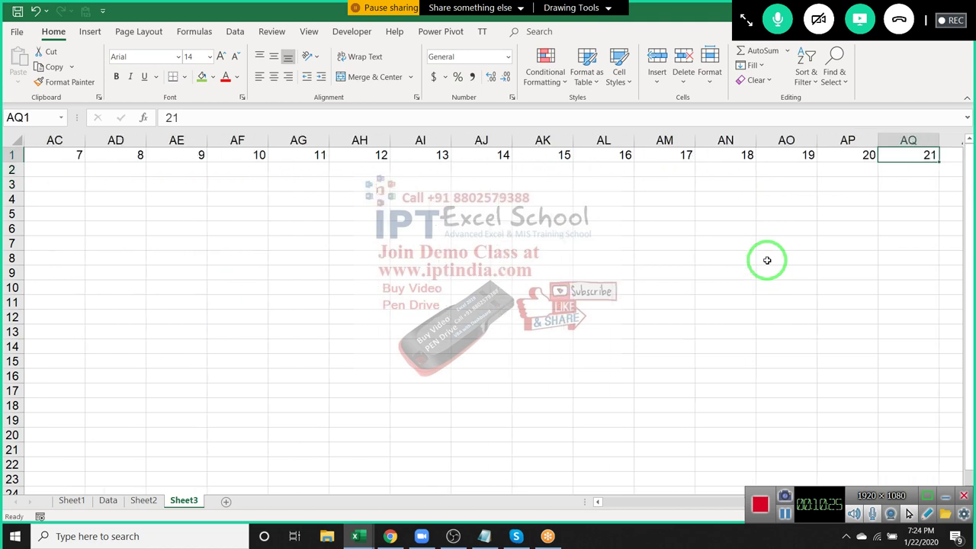
key("Down")
key("shift+Left")
key("ctrl+shift+Left")
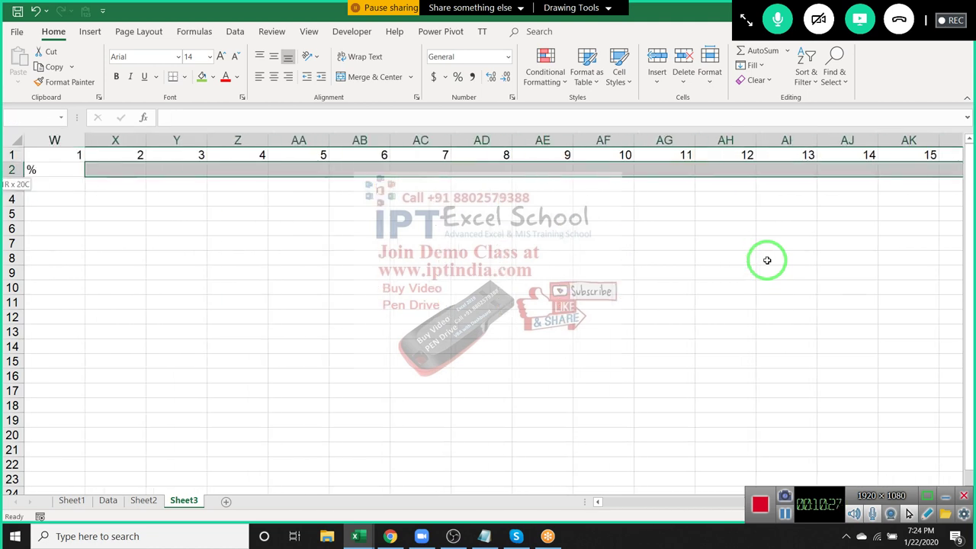
key("ctrl+r")
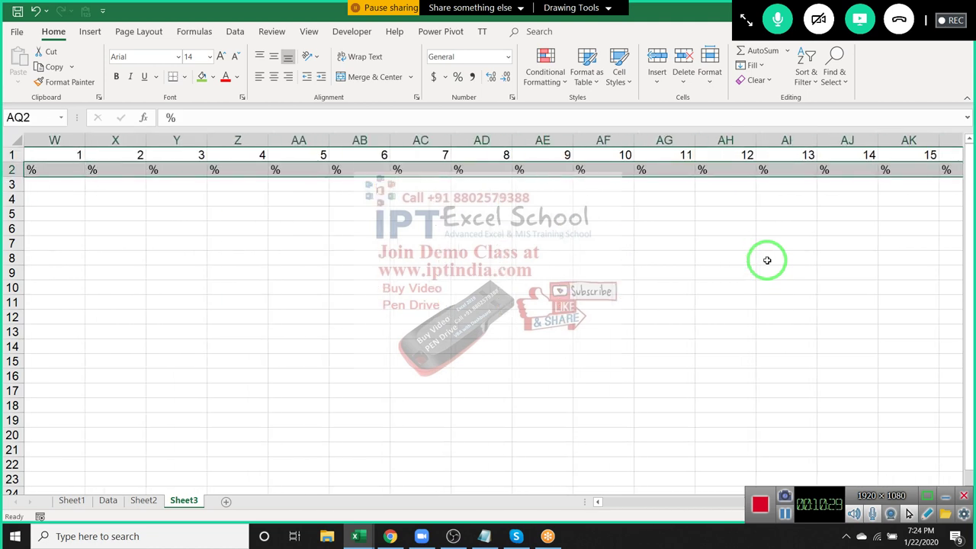
key("ctrl+z")
key("ctrl+Left")
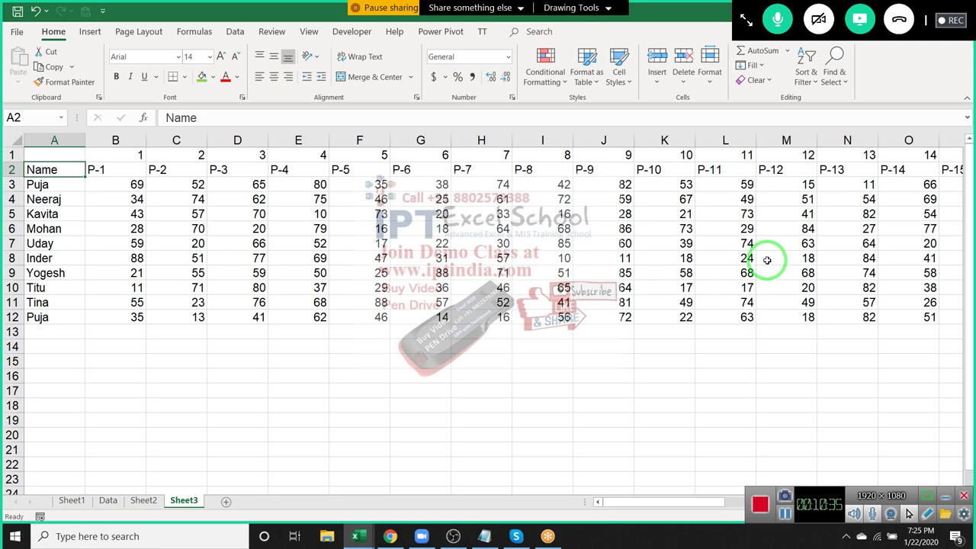
key("Up")
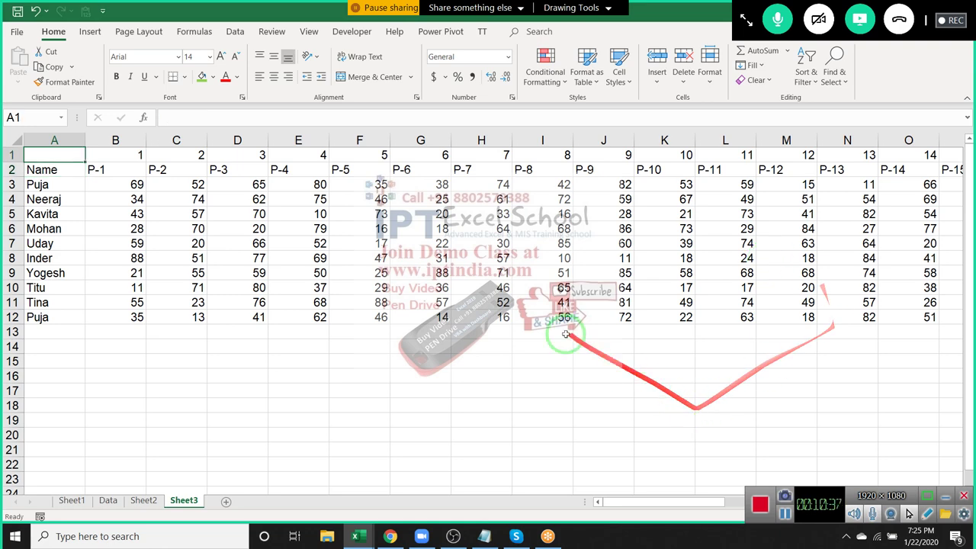
- On Sheet2, open a custom sort from the Name entries with the selection expanded, examine the sort orientation options, and cancel
left_click(143, 501)
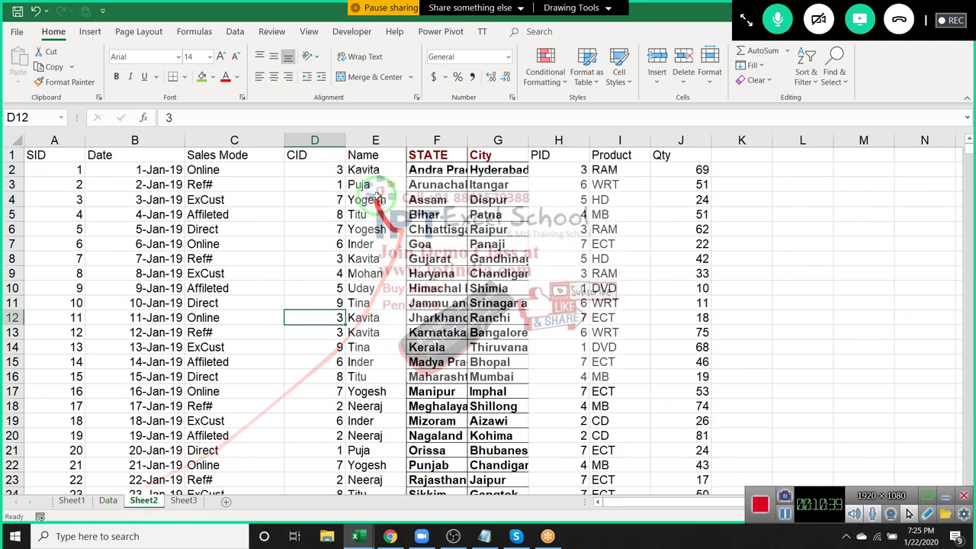
left_click_drag(365, 185, 373, 333)
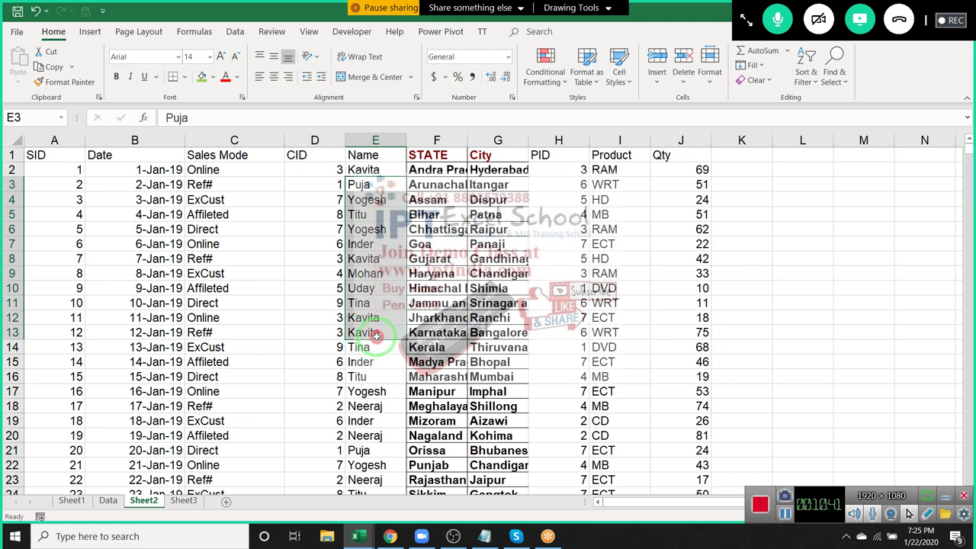
left_click(755, 65)
left_click(803, 71)
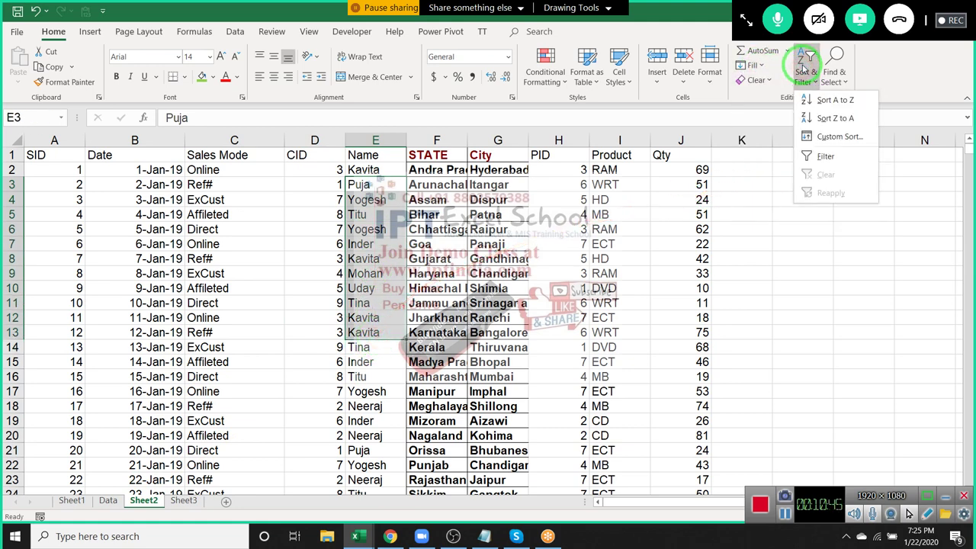
left_click(823, 135)
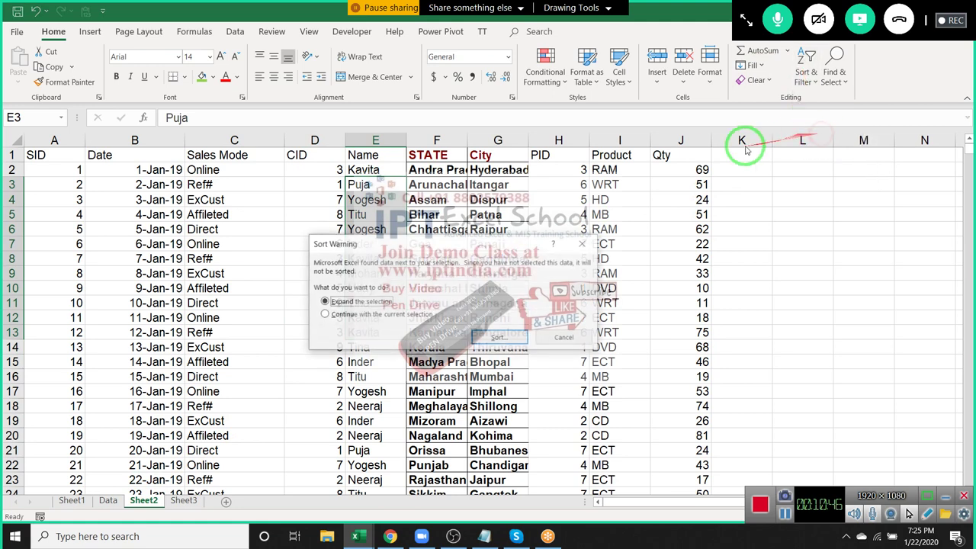
left_click(498, 337)
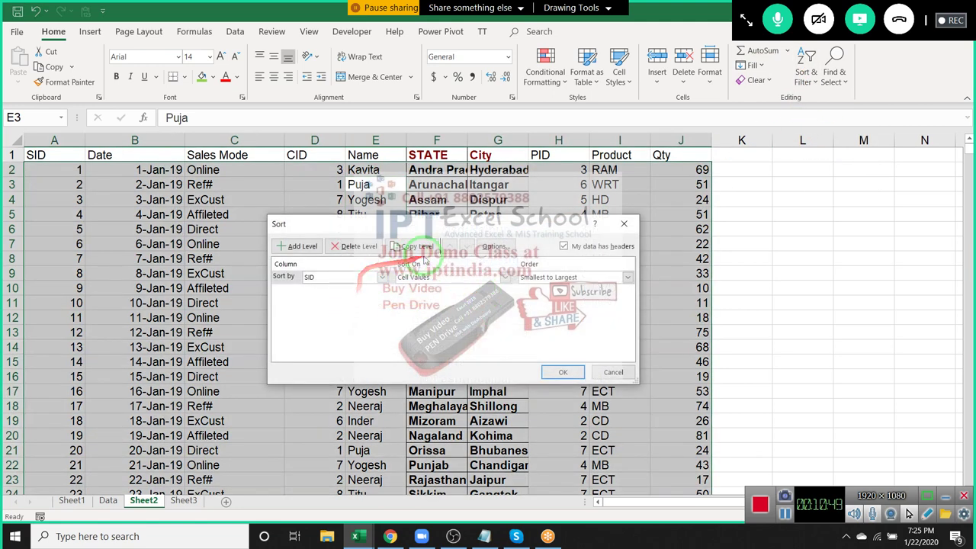
left_click(494, 246)
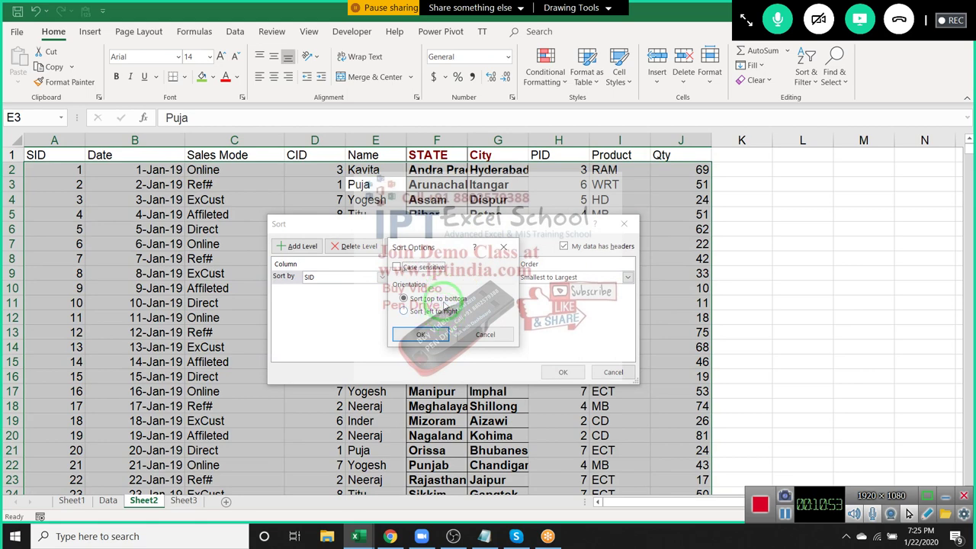
key("Escape")
key("Escape")
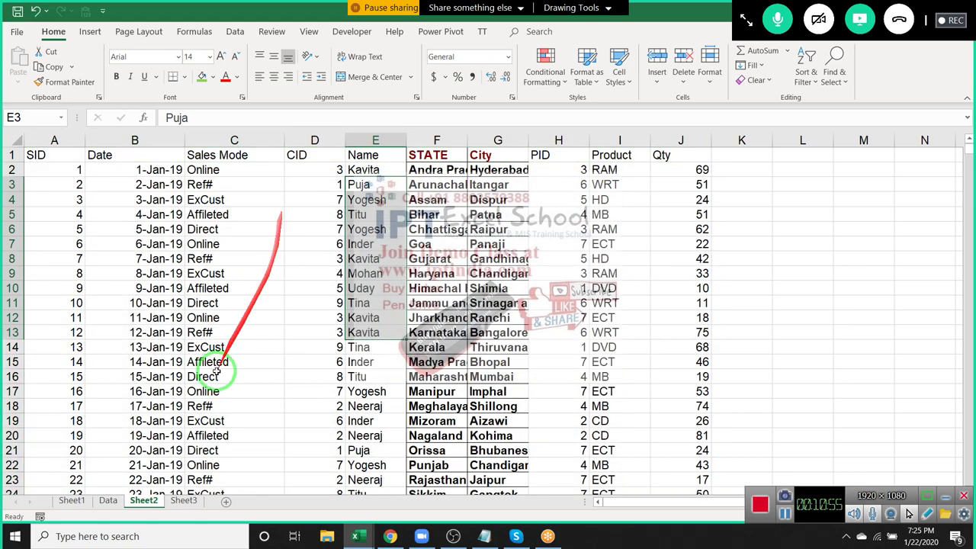
- On Sheet3, check the row 1 helper numbers and the % headers in row 2 from W2 through AQ2
left_click(185, 500)
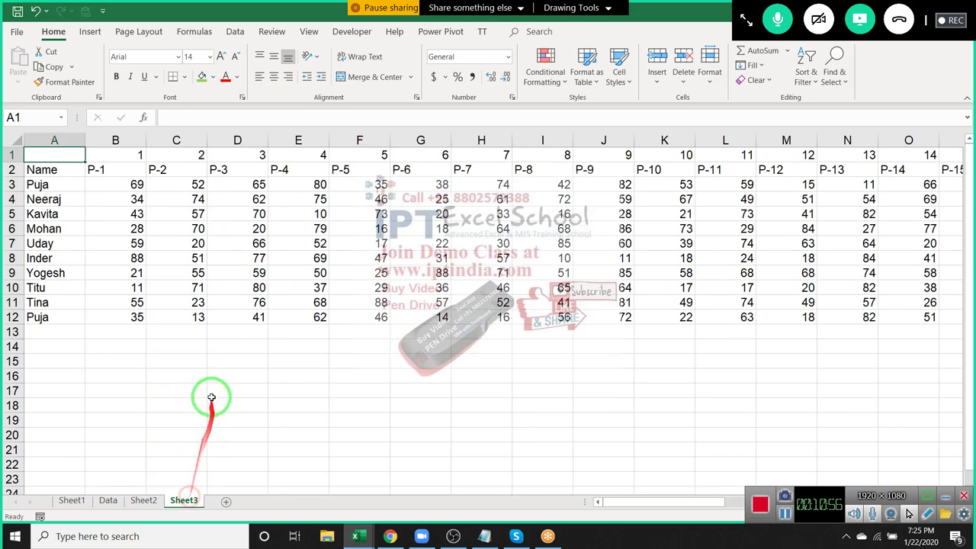
left_click(14, 155)
left_click(106, 154)
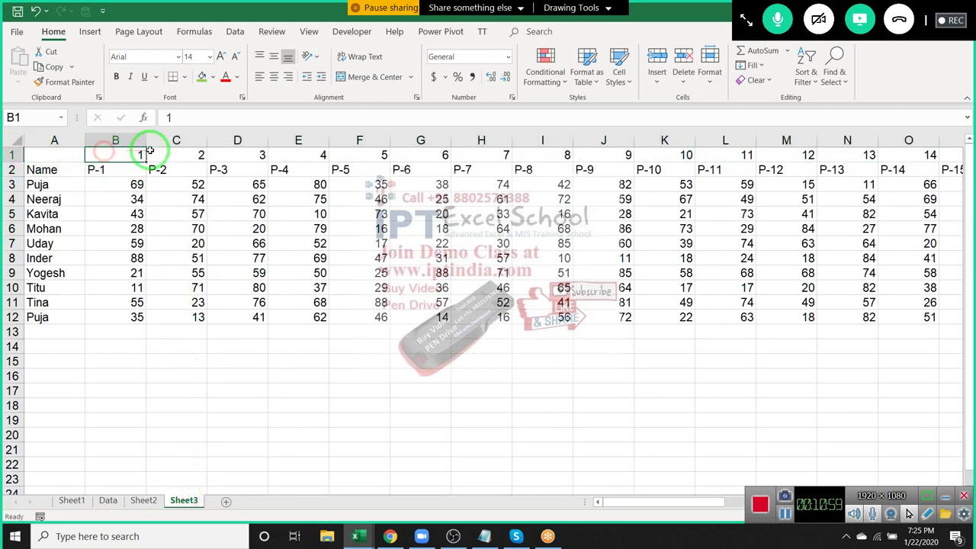
key("ctrl+Right")
key("Down")
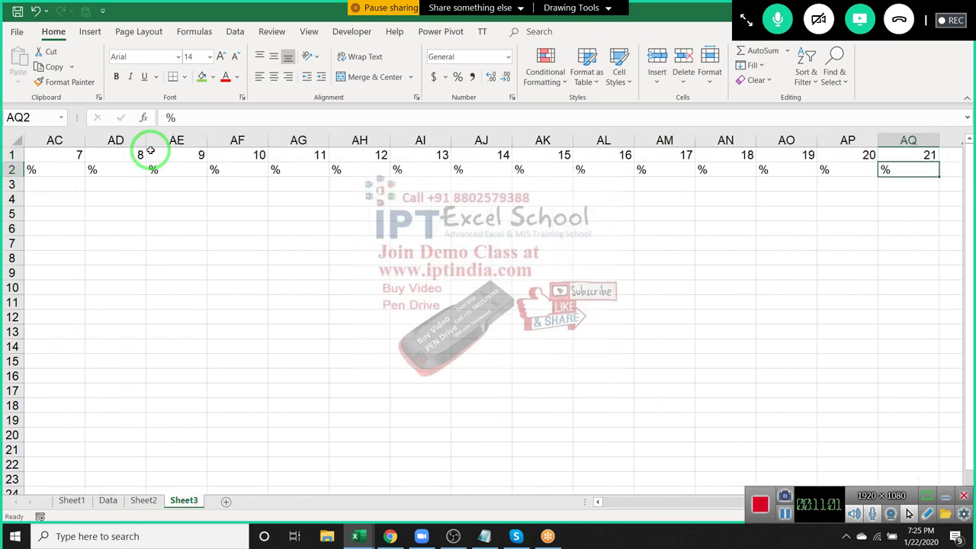
key("Down")
key("ctrl+Left")
key("Right")
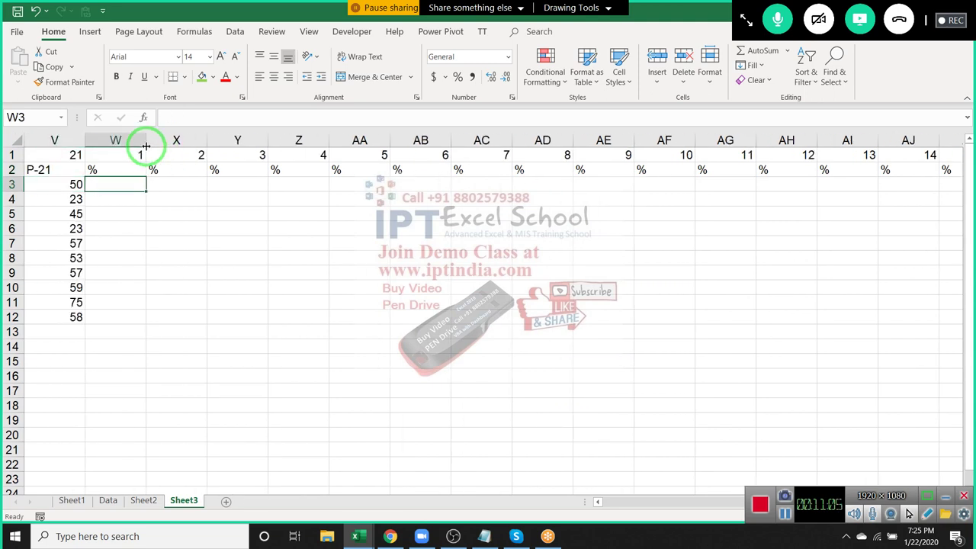
key("Up")
key("ctrl+shift+Right")
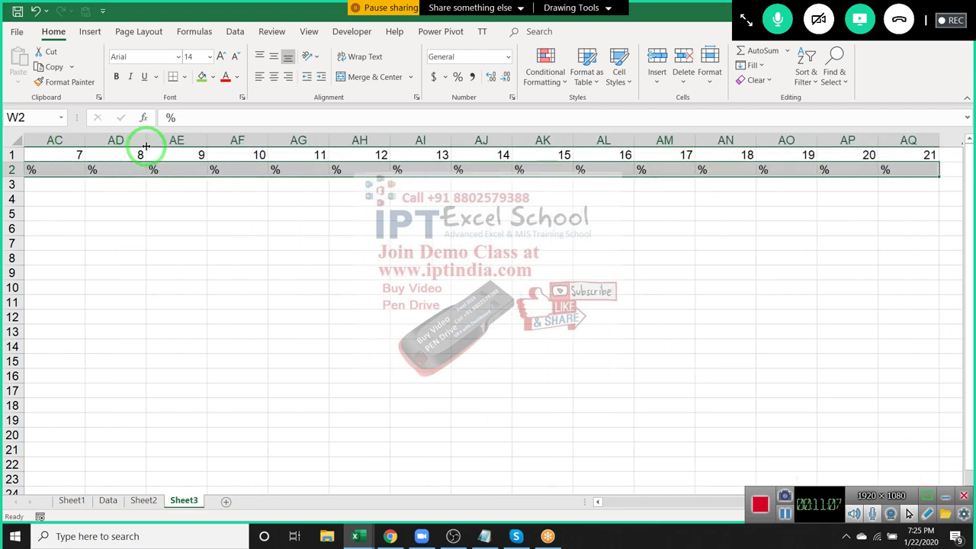
- Examine the Name column separately from the helper-number row, highlighting column A and then B1:AQ1
key("Home")
key("Up")
key("Right")
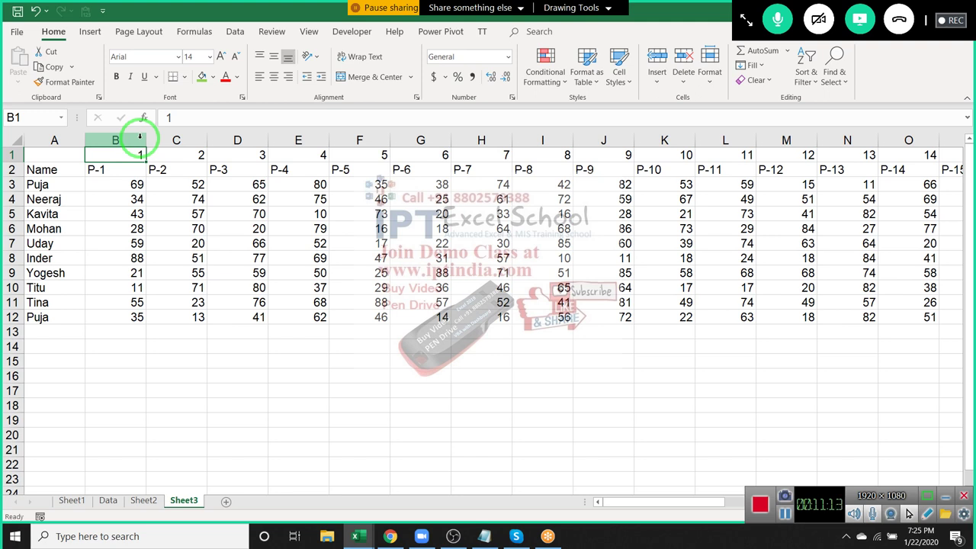
key("Down")
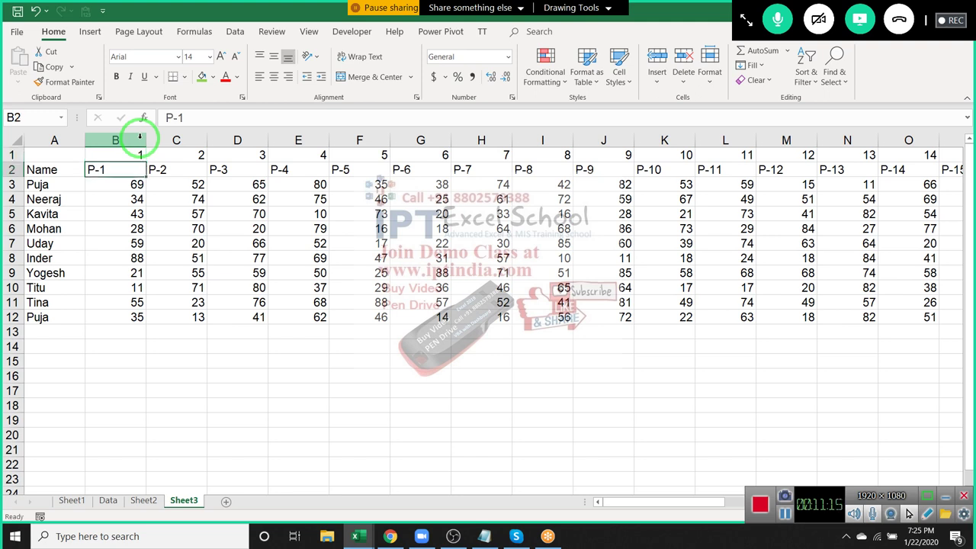
key("Down")
key("Left")
key("ctrl+space")
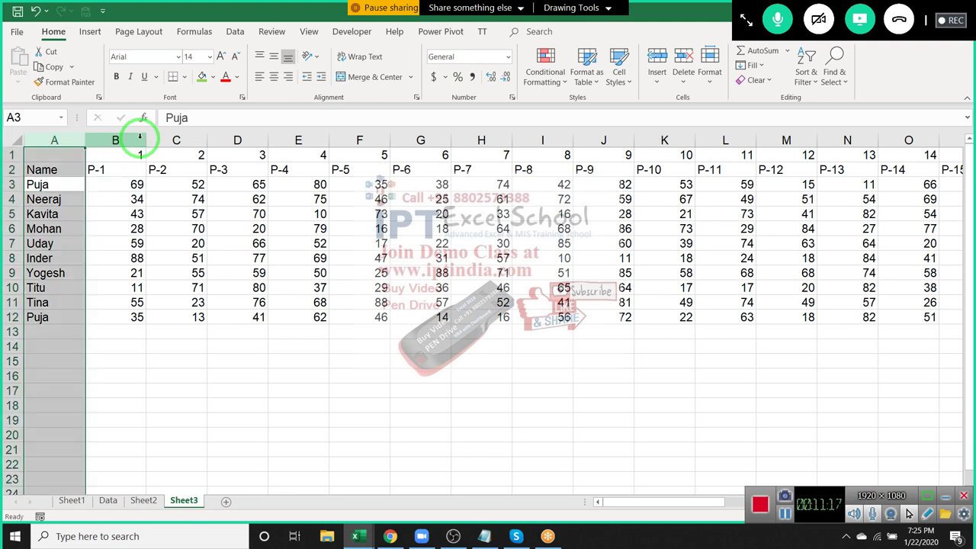
key("Right")
key("Up")
key("Up")
key("ctrl+shift+Right")
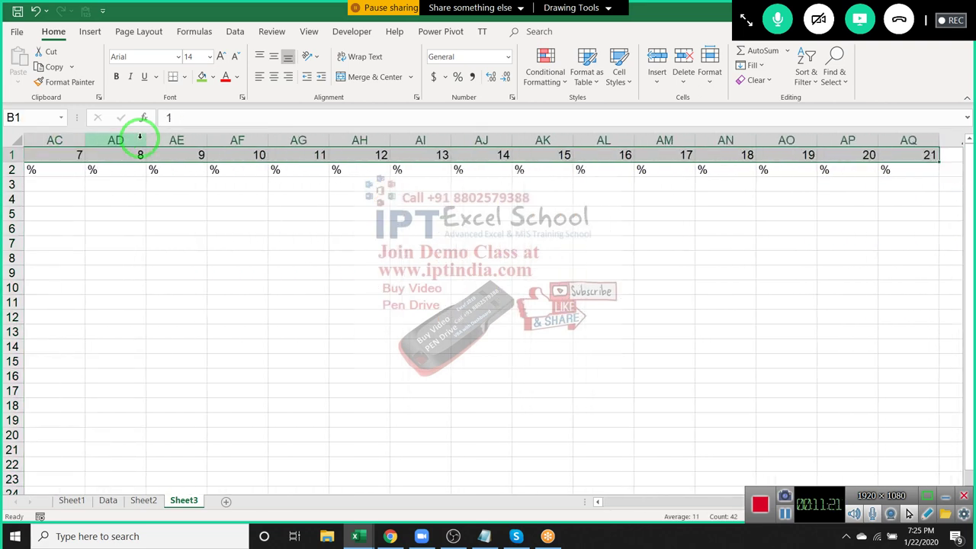
- Select B1:AQ12, leaving out the Name column, and open a custom sort for the range
key("ctrl+Home")
key("Right")
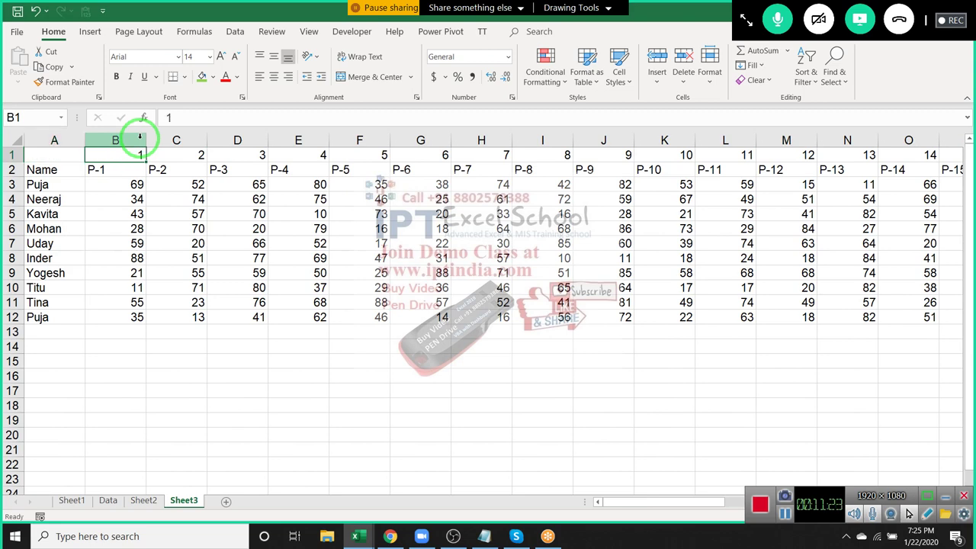
key("ctrl+shift+Right")
key("shift+Down")
key("shift+Down")
key("shift+Down")
key("shift+Down")
key("shift+Down")
key("shift+Down")
key("shift+Down")
key("shift+Down")
key("shift+Down")
key("shift+Down")
key("shift+Down")
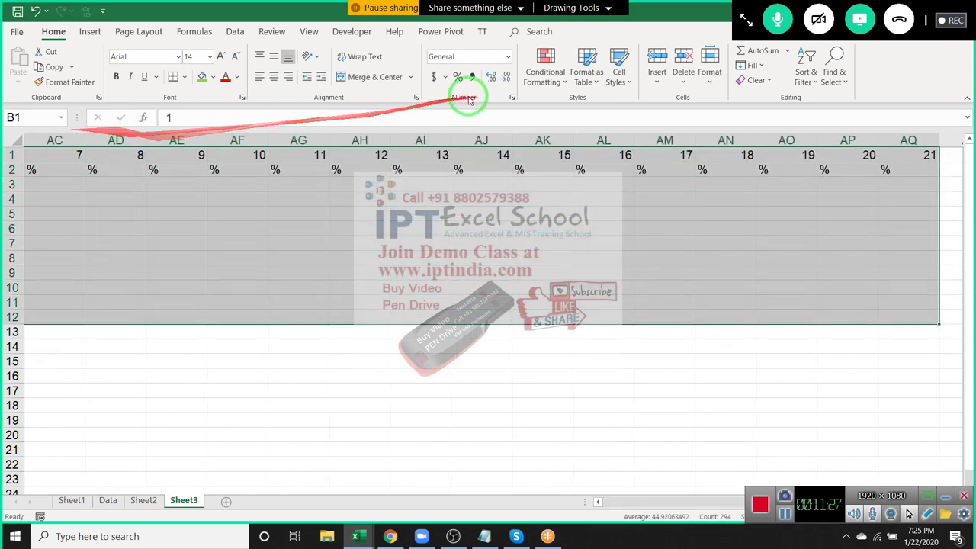
left_click(817, 85)
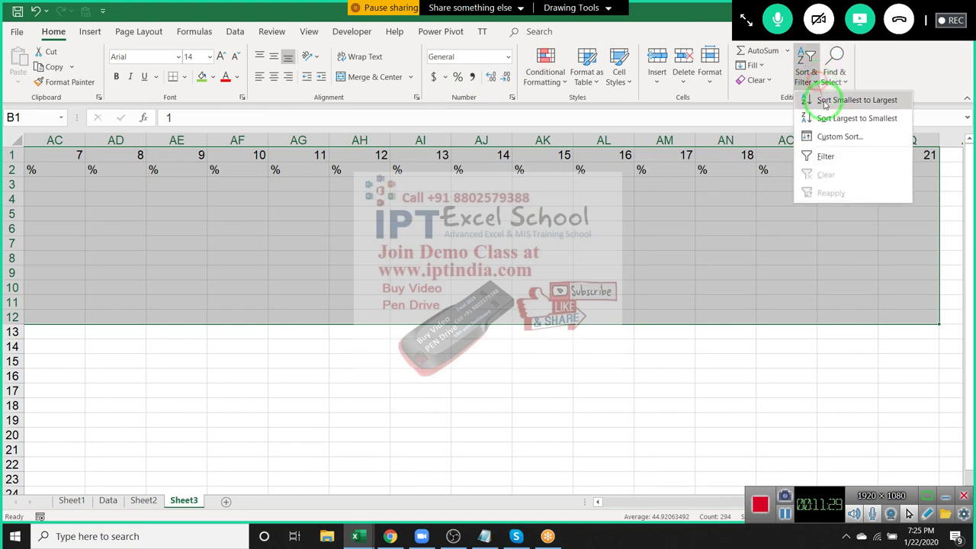
left_click(827, 134)
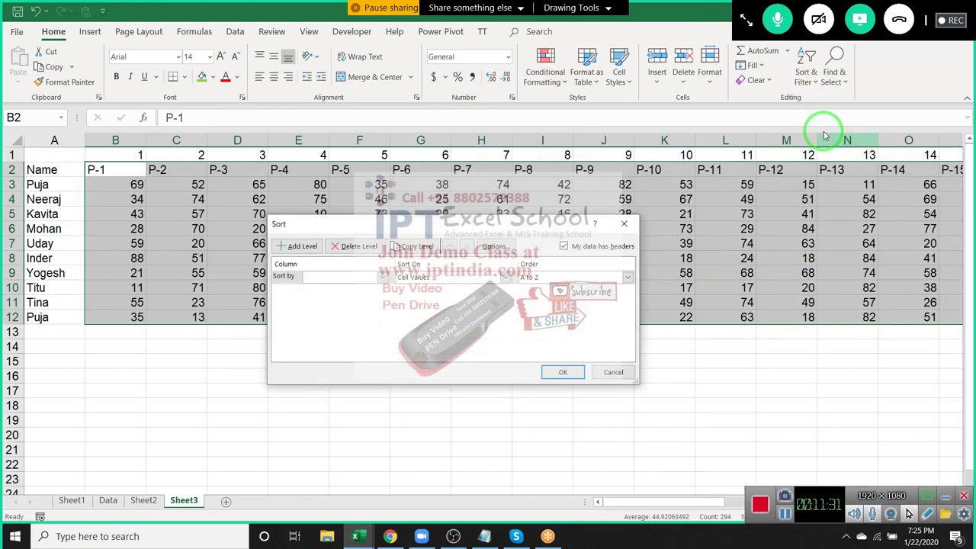
- Sort the selected range left to right by Row 1 on cell values, smallest to largest
left_click(349, 275)
left_click(349, 276)
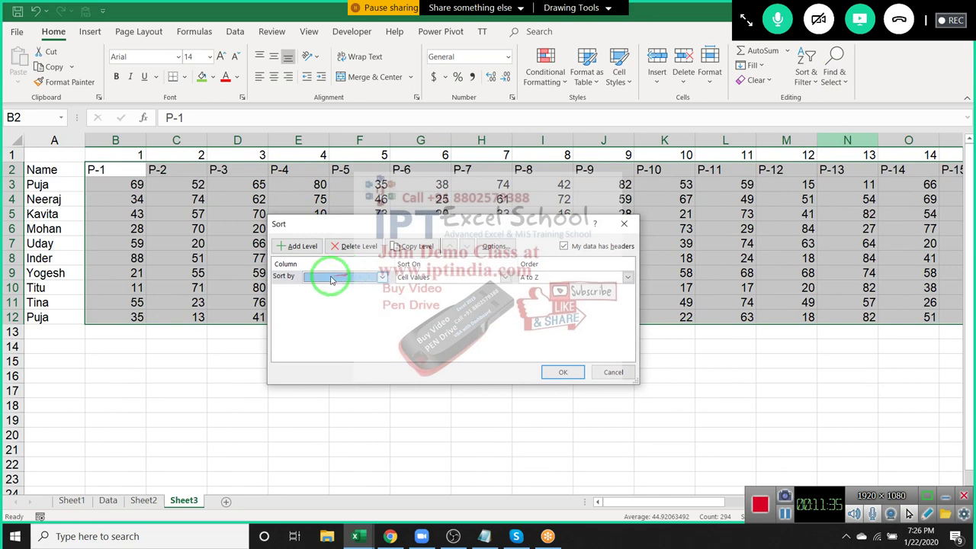
left_click(496, 245)
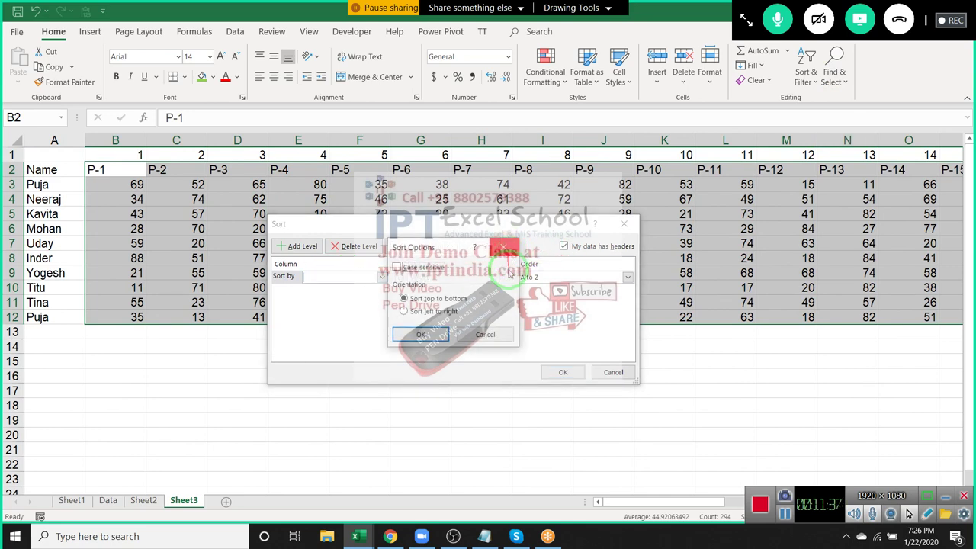
left_click(424, 311)
left_click(421, 334)
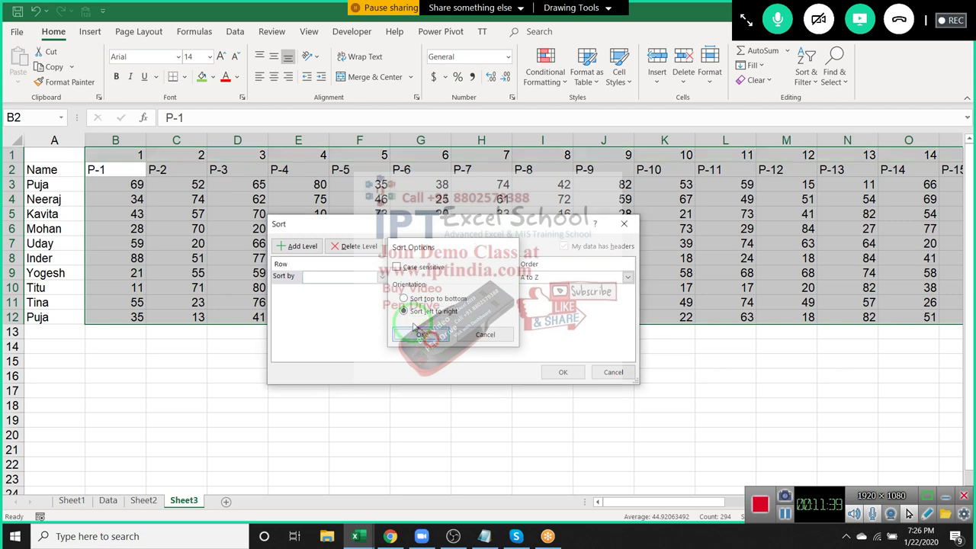
left_click(345, 275)
left_click(314, 288)
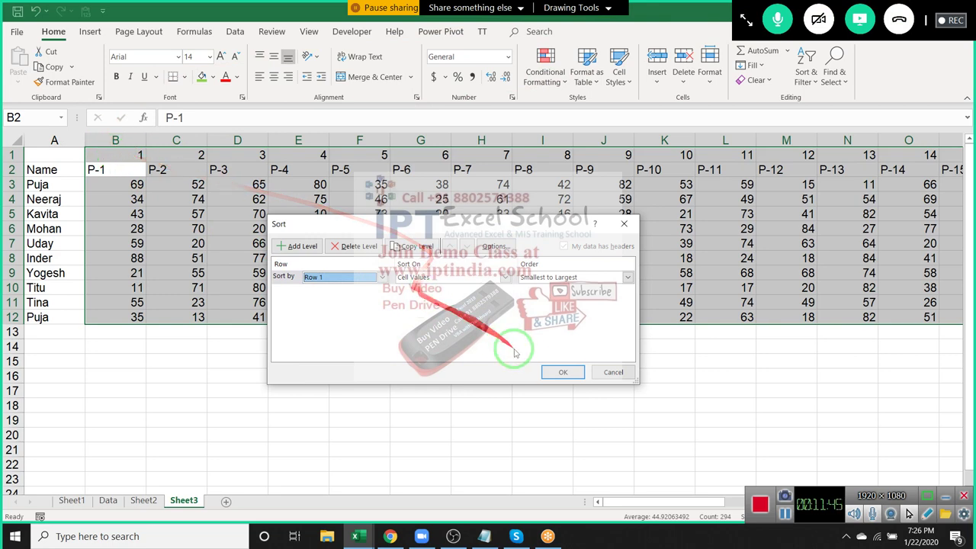
left_click(562, 372)
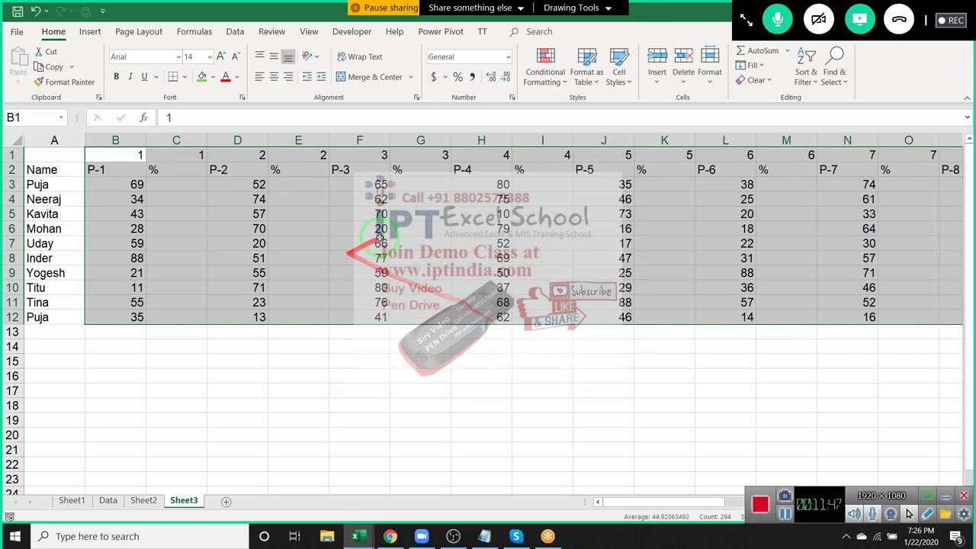
- Examine the empty cells beneath the interleaved % headers in rows 3 to 12
left_click_drag(194, 187, 177, 312)
left_click_drag(298, 190, 288, 313)
left_click_drag(420, 184, 418, 314)
left_click_drag(562, 185, 560, 314)
left_click(160, 173)
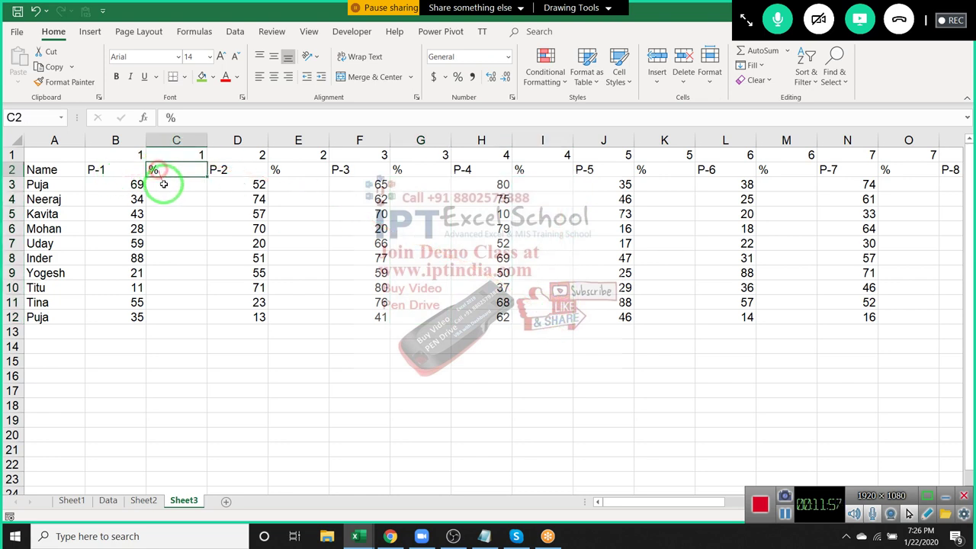
left_click(163, 189)
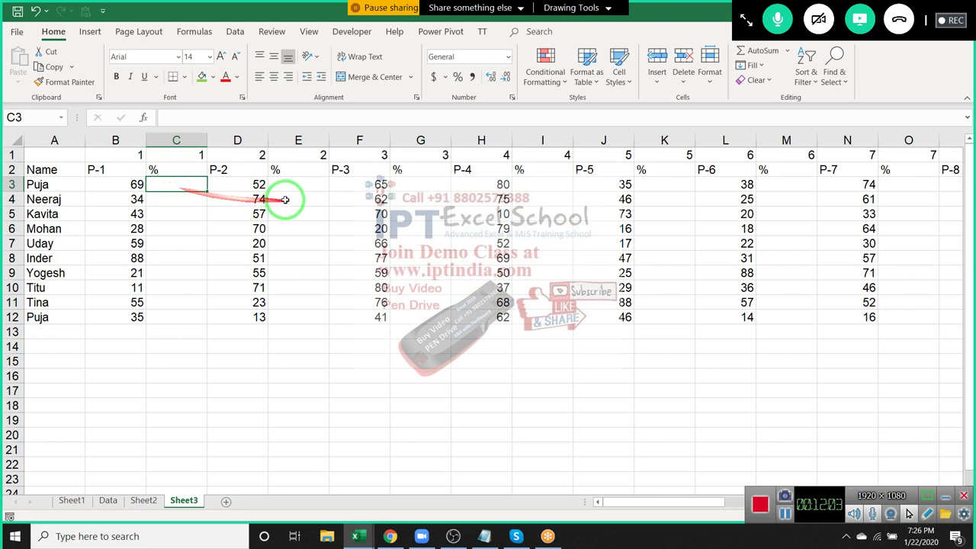
left_click(320, 185)
left_click(484, 214)
left_click(194, 185)
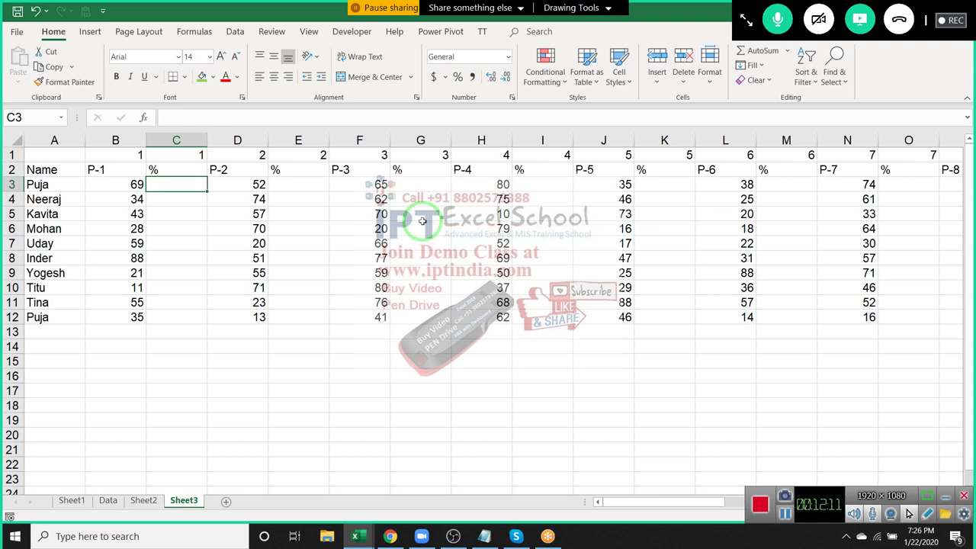
- Select all blank cells on Sheet3 with Go To Special and make C3 the active cell within the selection
left_click(836, 88)
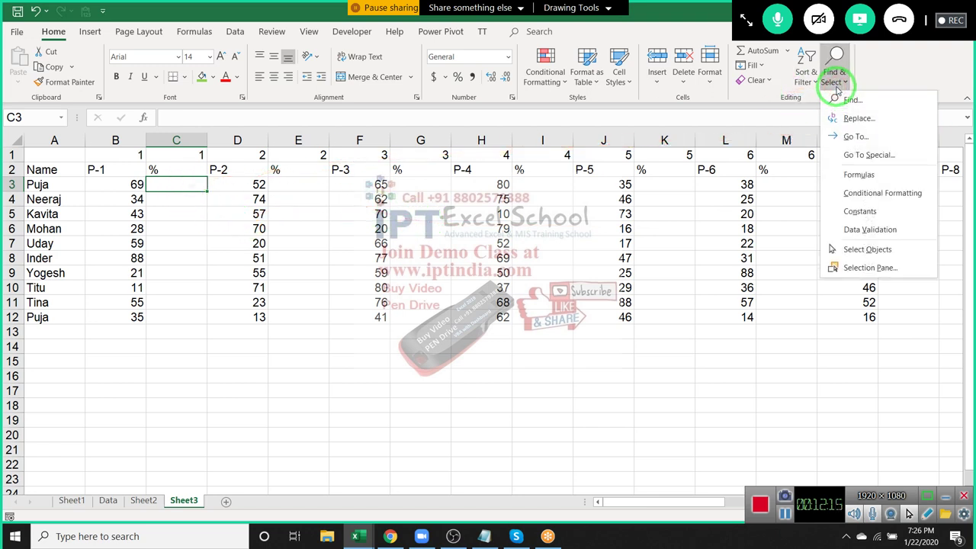
left_click(869, 155)
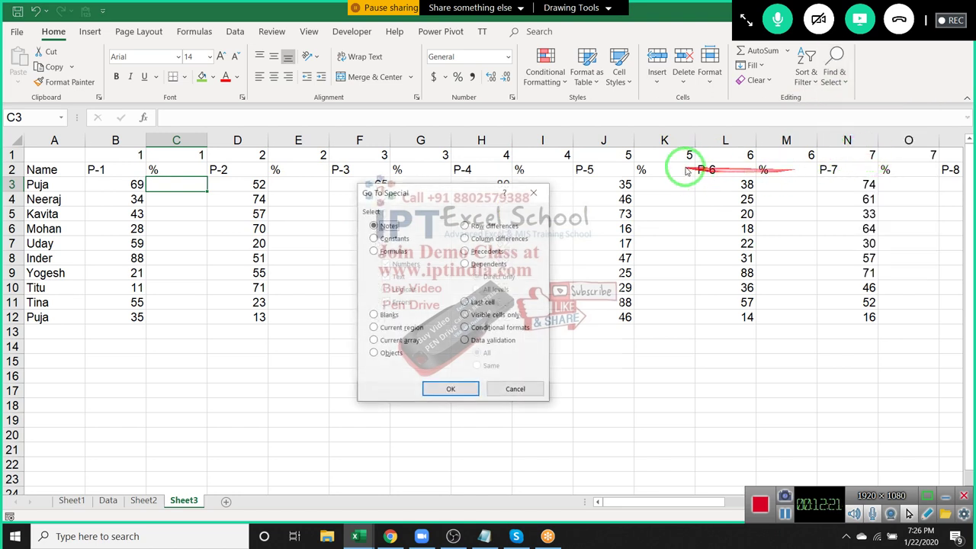
left_click_drag(404, 193, 401, 143)
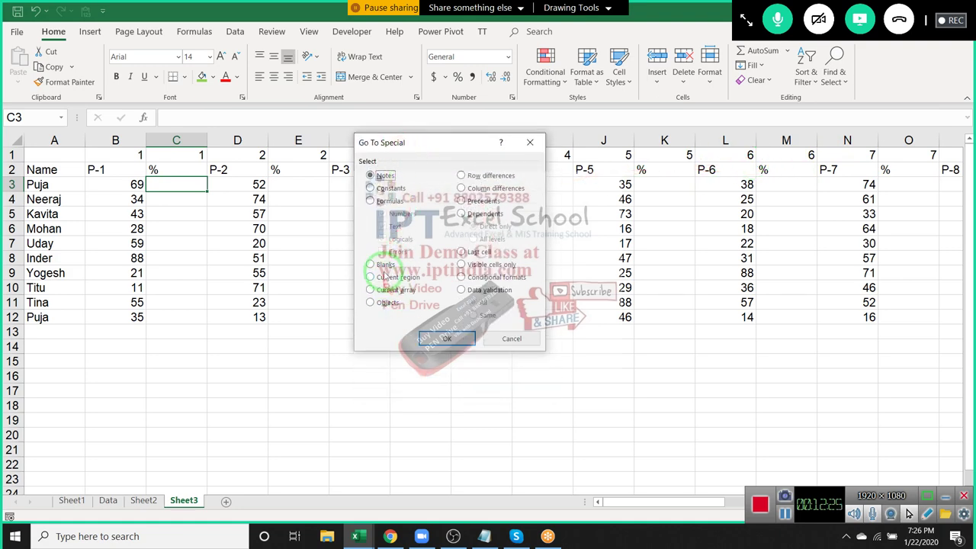
left_click(383, 265)
left_click_drag(414, 149, 451, 140)
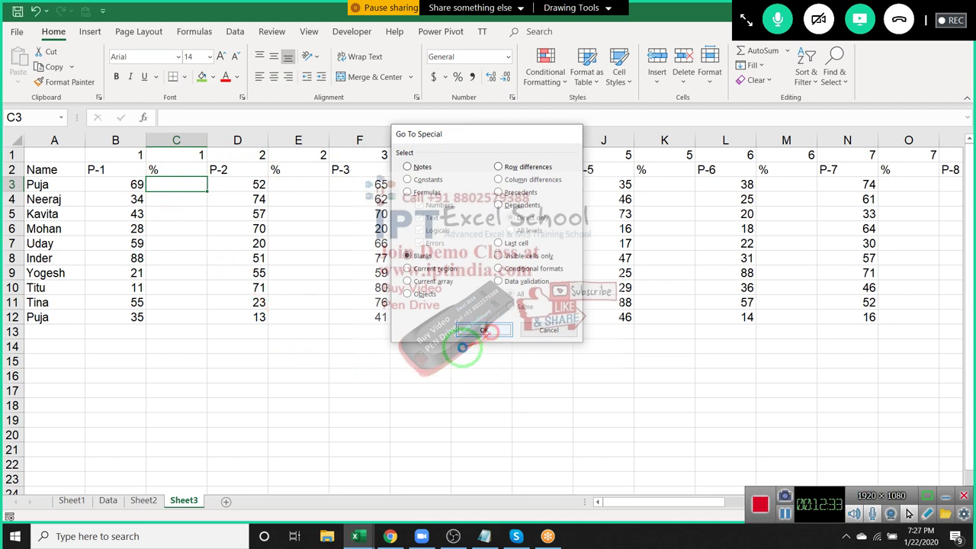
left_click(465, 332)
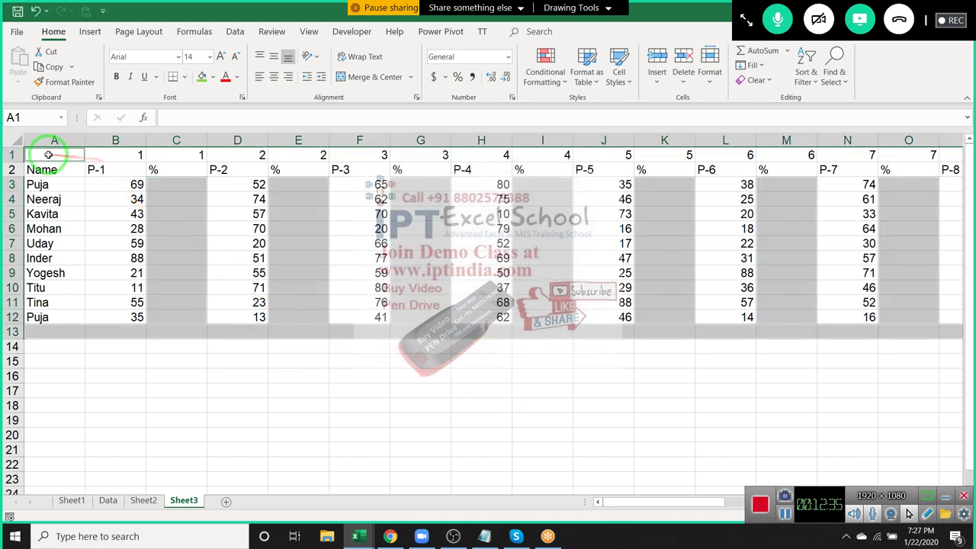
key("Tab")
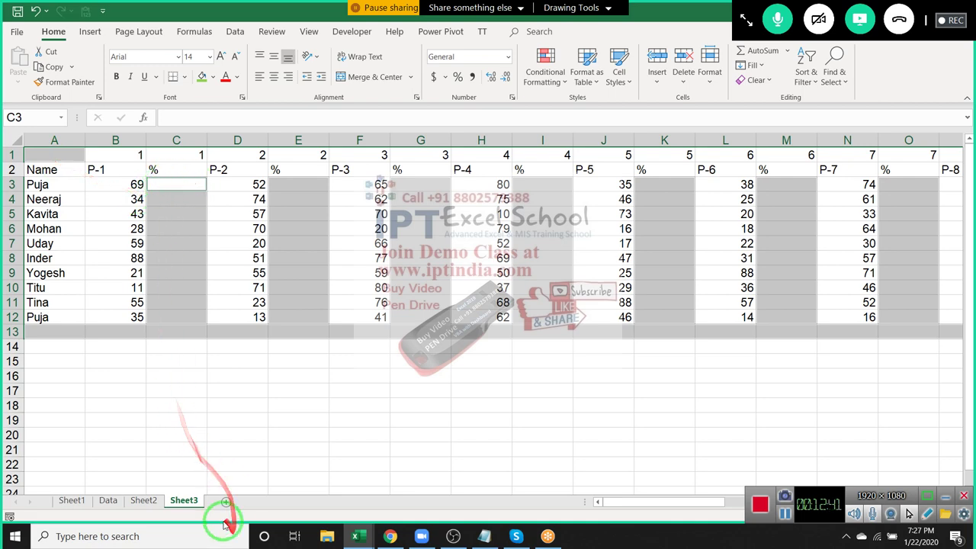
- Select the empty range L5:O14 on Sheet2, beside the Qty column
left_click(146, 500)
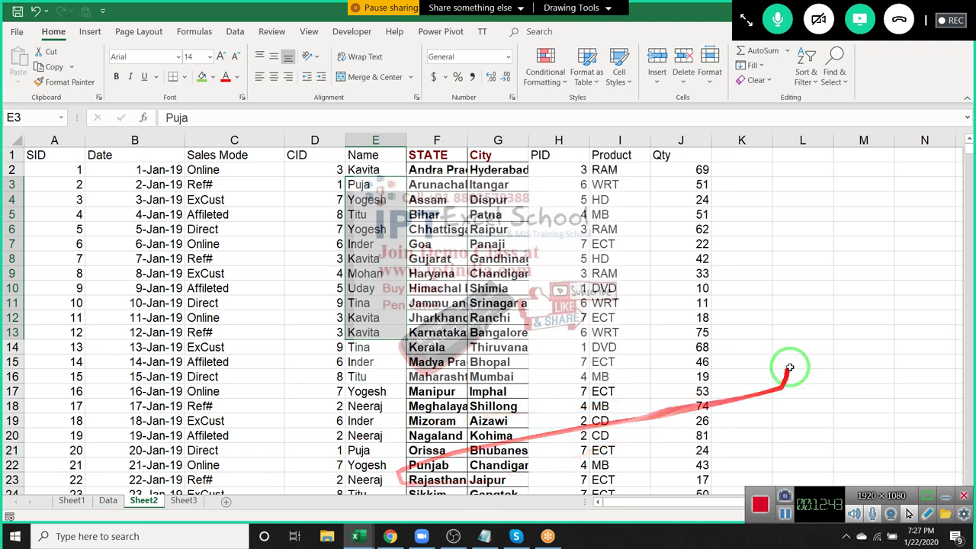
left_click(800, 346)
scroll(692, 496, "right", 1)
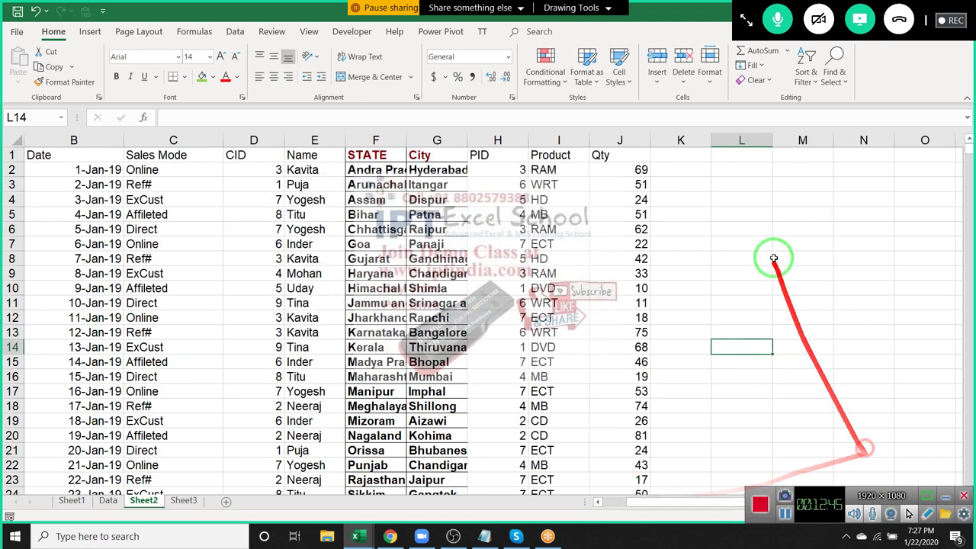
left_click_drag(743, 214, 938, 352)
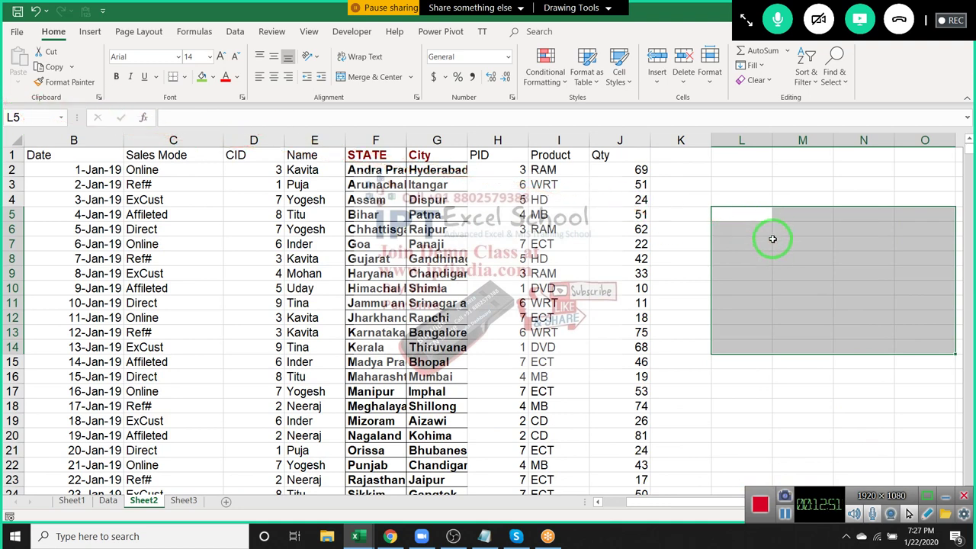
- Enter 854 in L5 and 652 in L6, keeping the range L5:O14 selected
type("854")
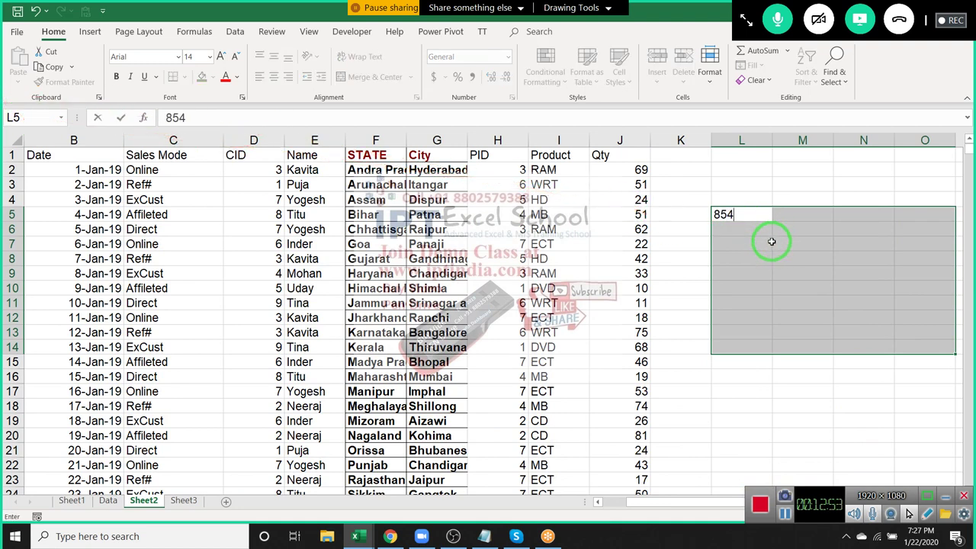
key("Return")
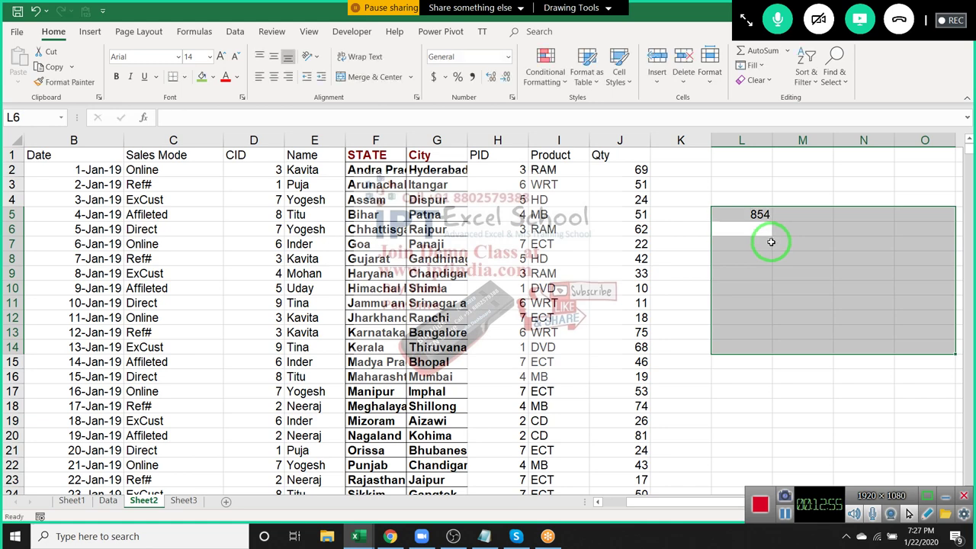
type("652")
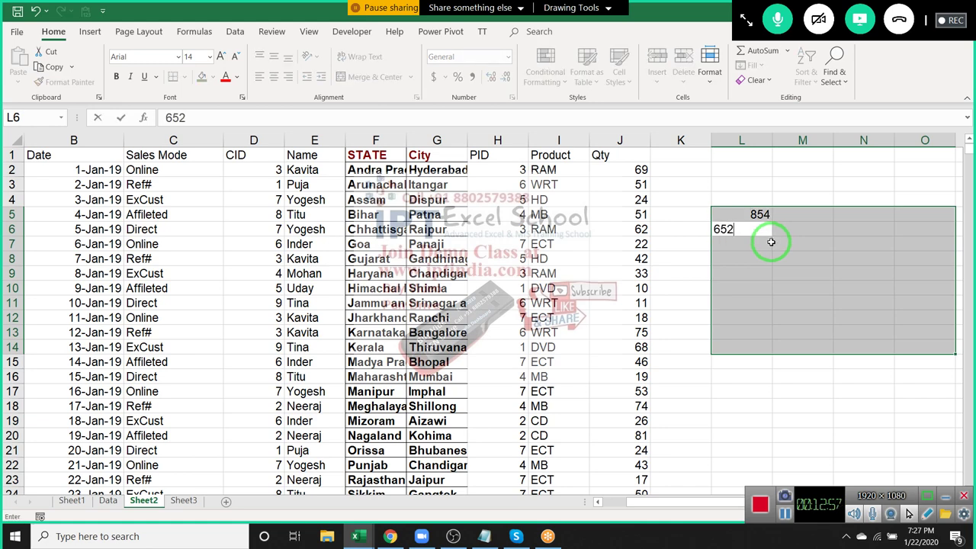
key("Return")
- Fill every cell of the selected range L5:O14 with 965 in a single entry from L7
type("96")
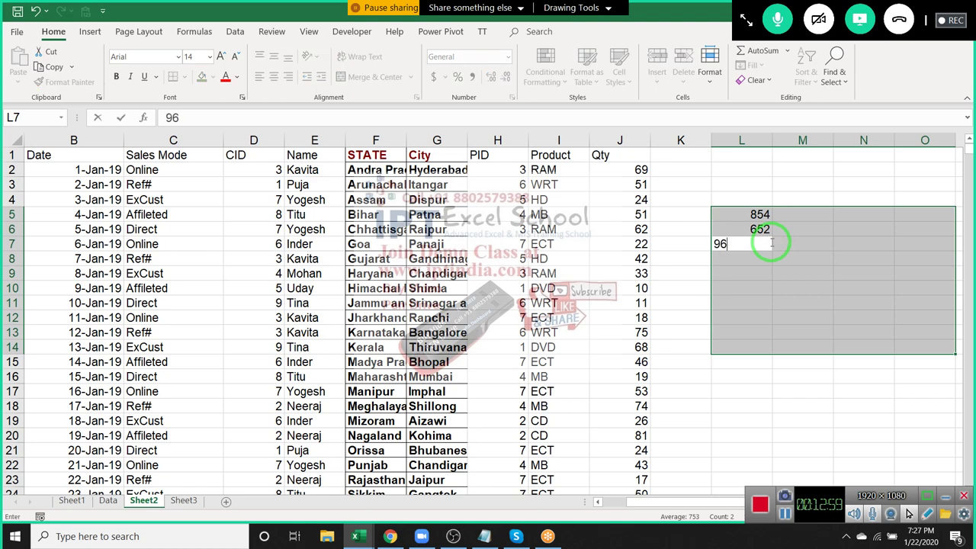
type("5")
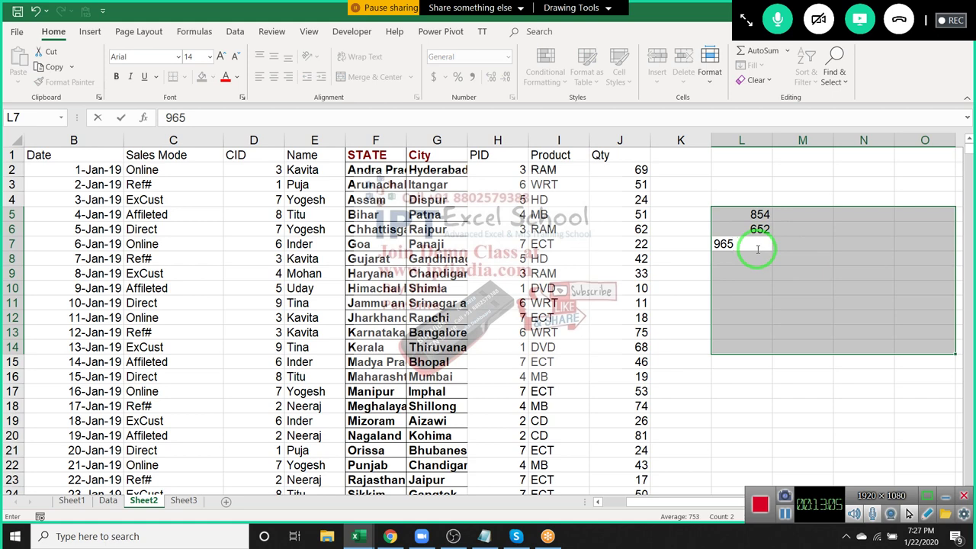
key("ctrl+Return")
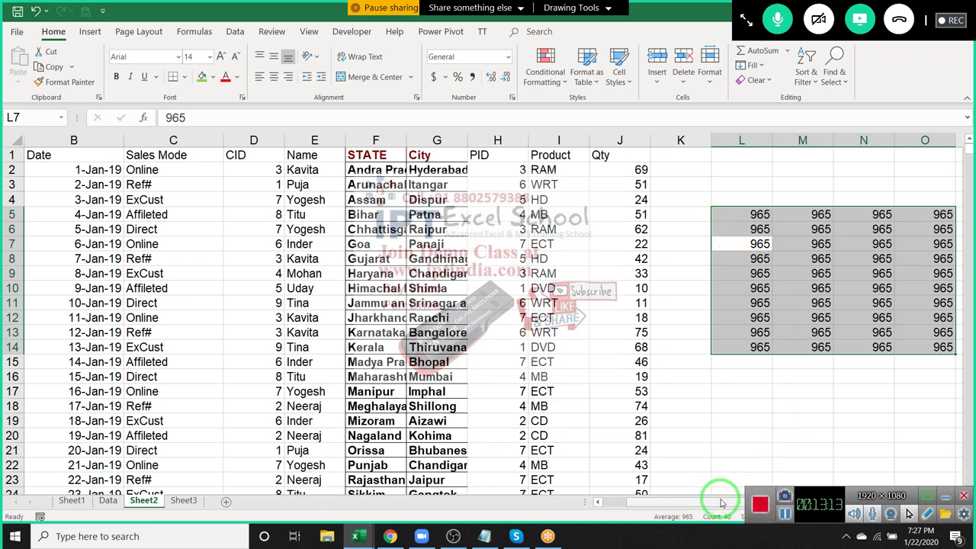
- Fill all selected blank cells on Sheet3 at once with the relative formula =B3/70, entered from C3
left_click(187, 500)
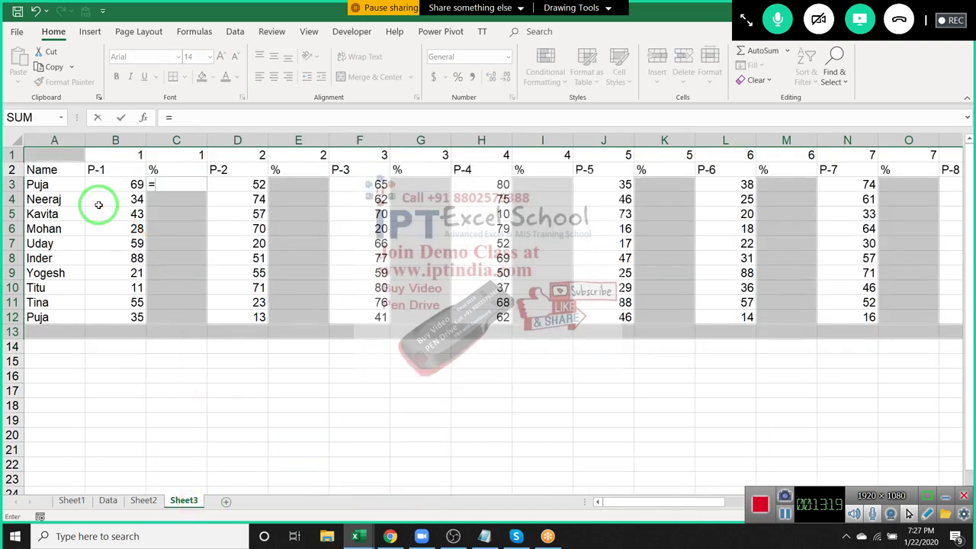
key("Left")
type("/7")
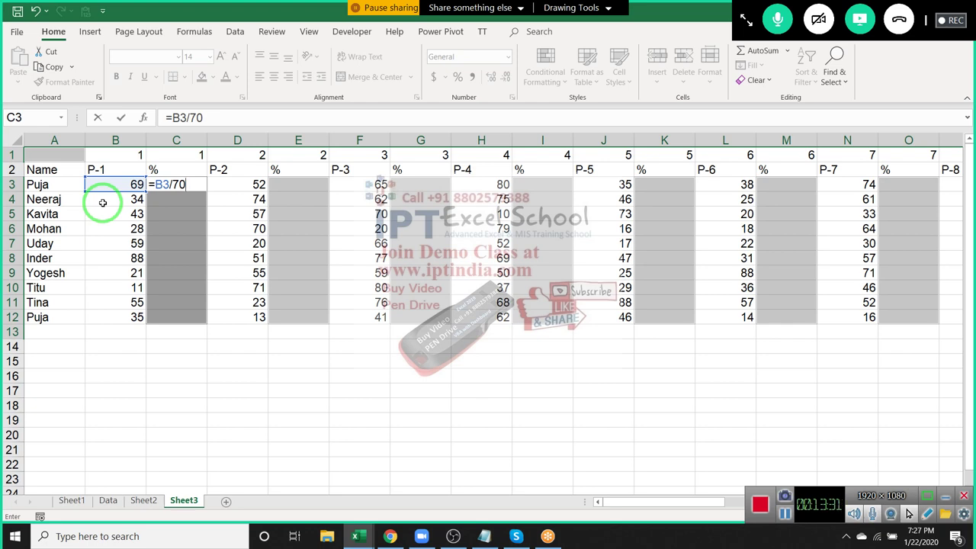
key("ctrl+Return")
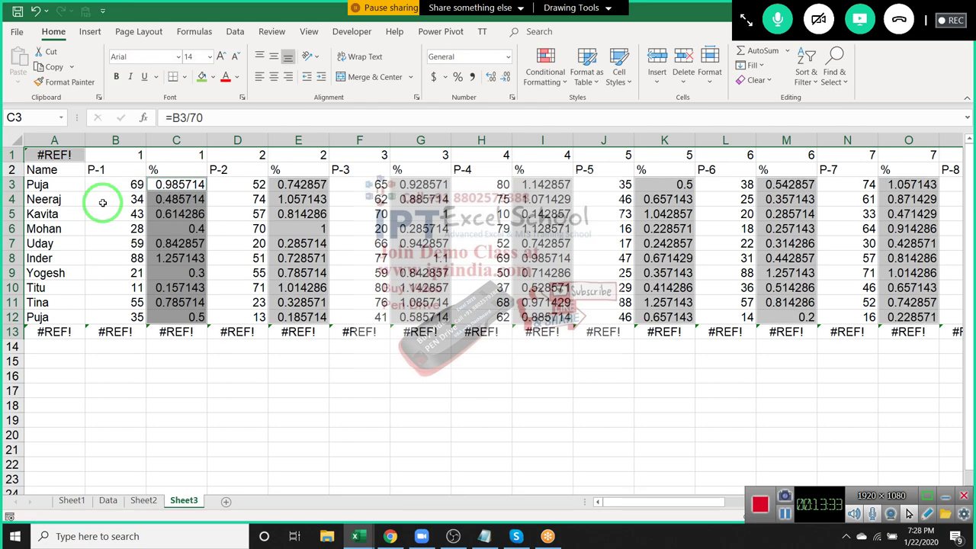
- Format the cells filled with the division formula as percentages
mouse_move(105, 405)
left_mouse_down()
mouse_move(118, 530)
mouse_move(104, 359)
mouse_move(176, 145)
mouse_move(166, 211)
left_mouse_up()
left_click_drag(643, 276, 662, 293)
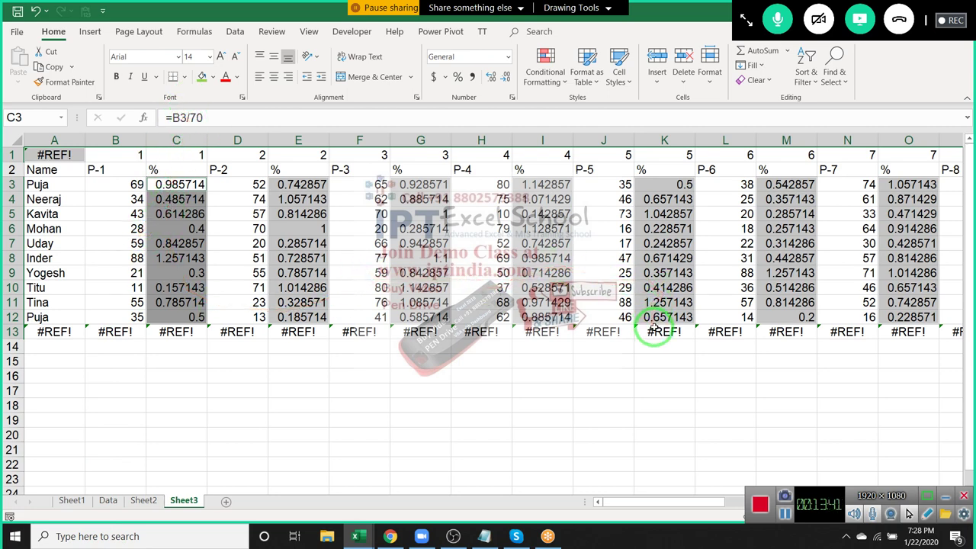
mouse_move(654, 327)
left_mouse_down()
mouse_move(602, 147)
mouse_move(523, 109)
left_mouse_up()
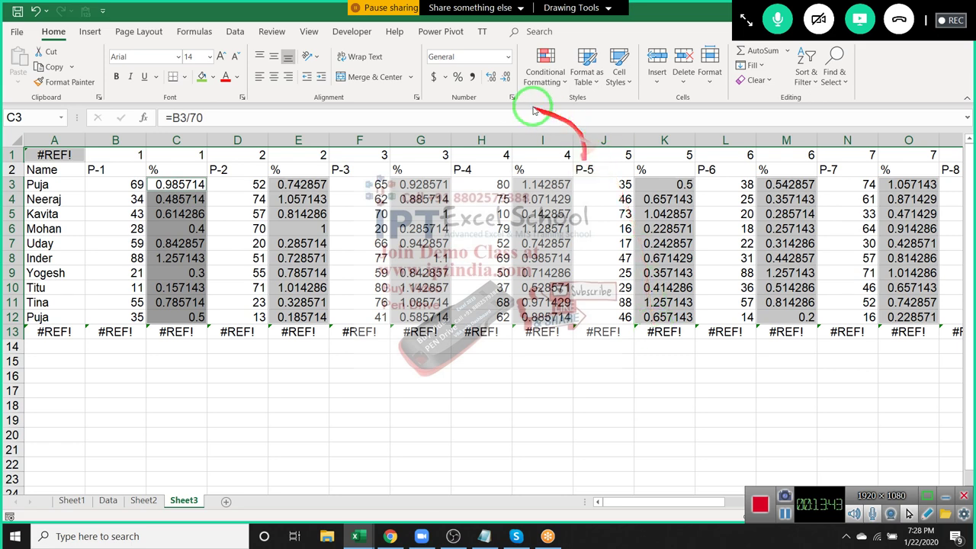
left_click(457, 77)
left_click(480, 213)
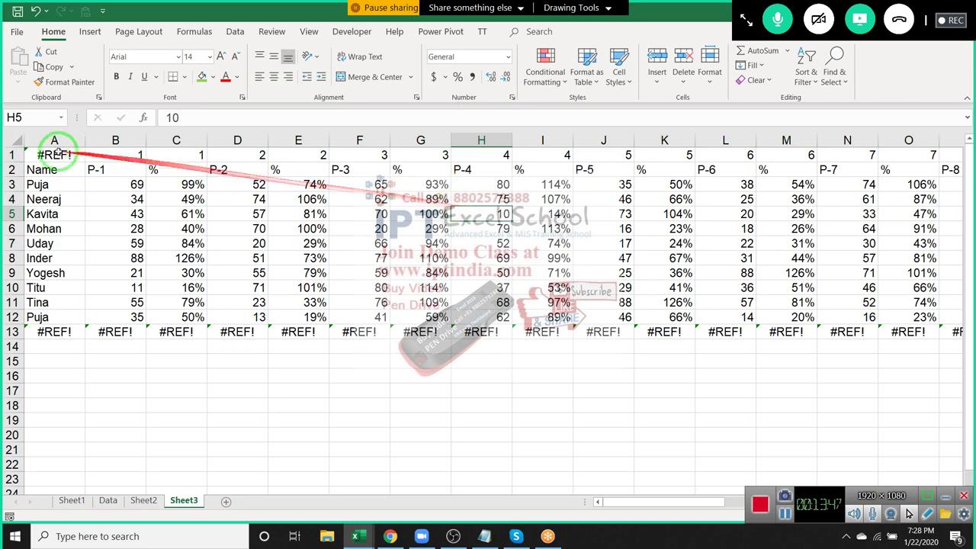
- Delete the helper number row above the headers and clear the #REF! formulas in the row below the last name
left_click(13, 153)
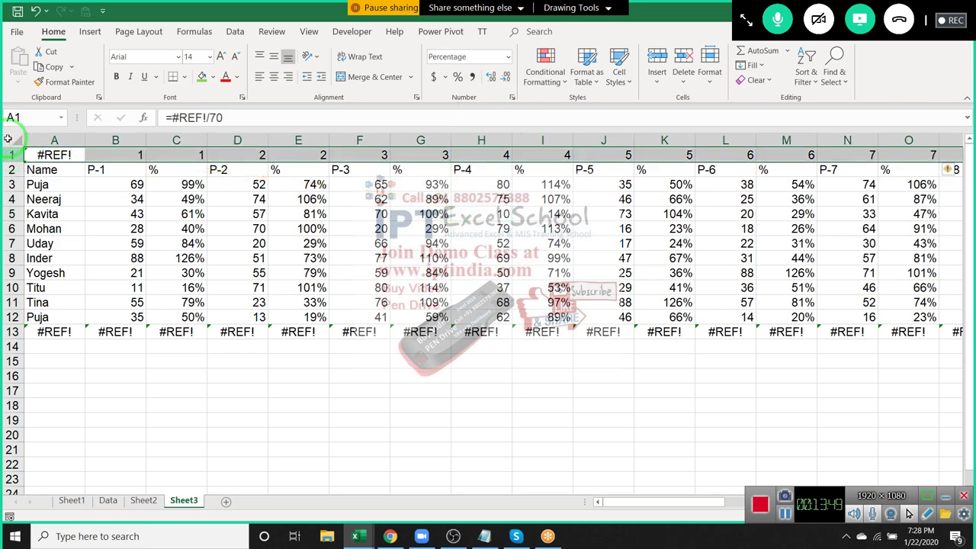
key("ctrl+minus")
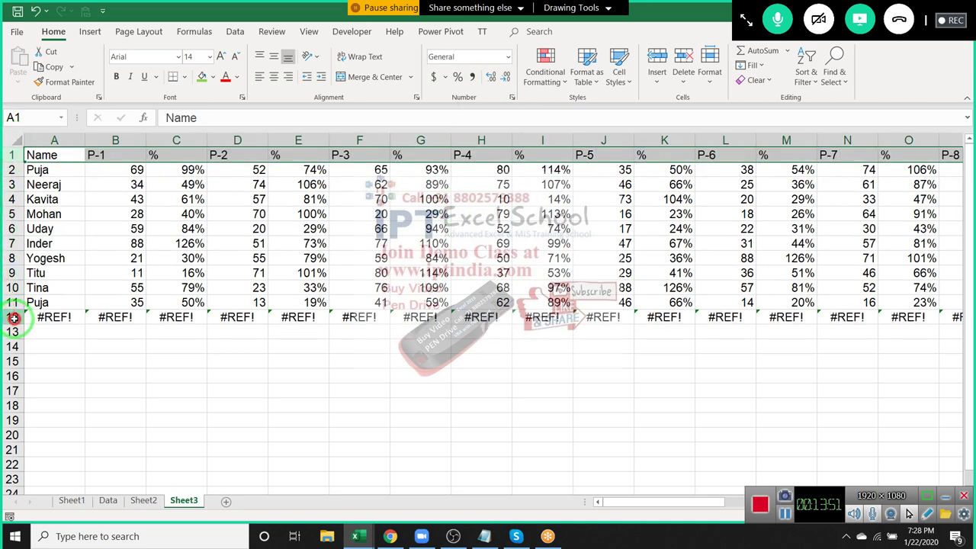
left_click(12, 317)
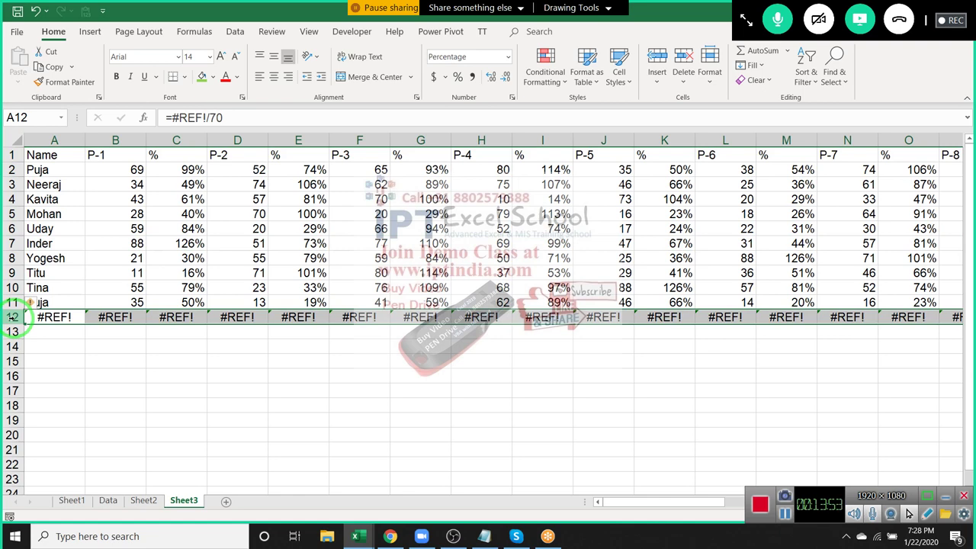
key("Delete")
left_click(80, 183)
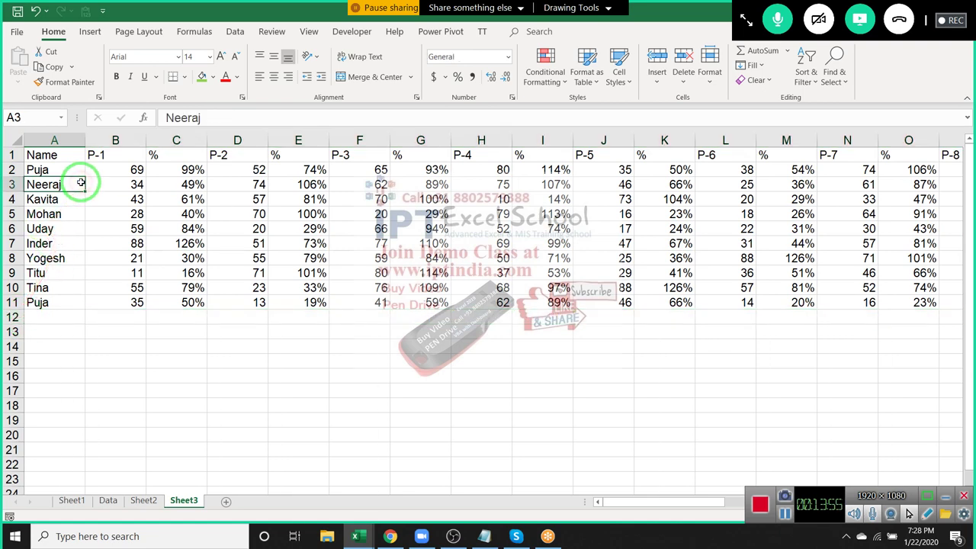
- Review the extent of the finished table by selecting A1:AQ11, ending back at cell A1
key("ctrl+Home")
key("ctrl+shift+Right")
key("shift+Down")
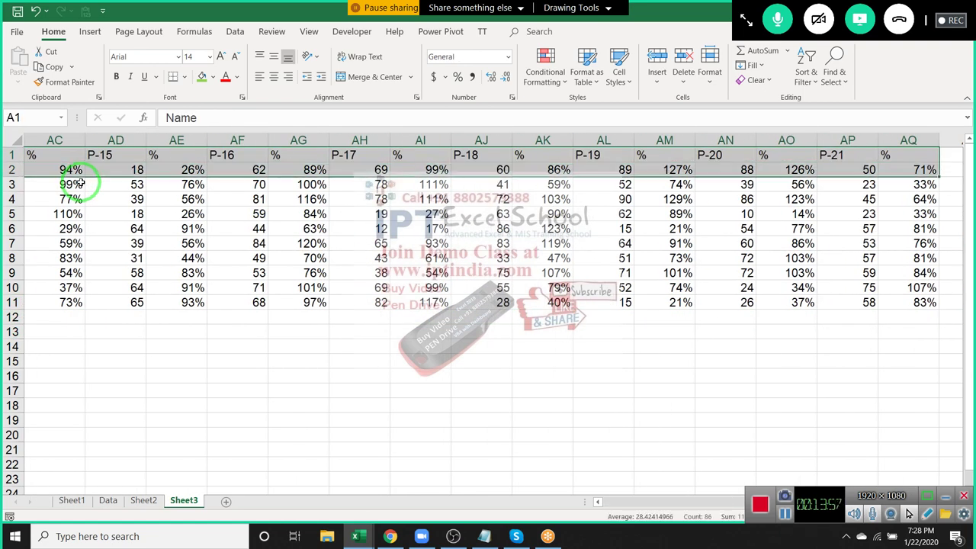
key("ctrl+shift+Down")
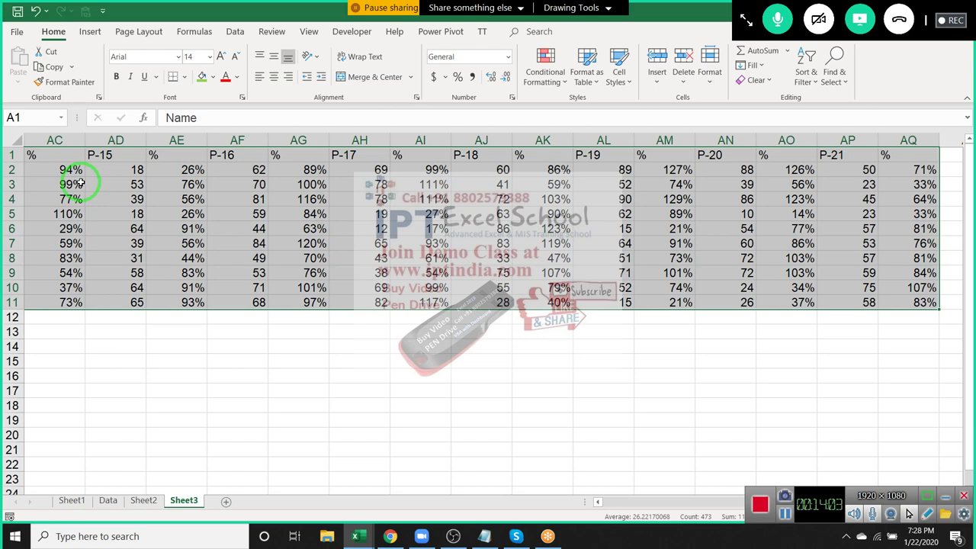
key("ctrl+Home")
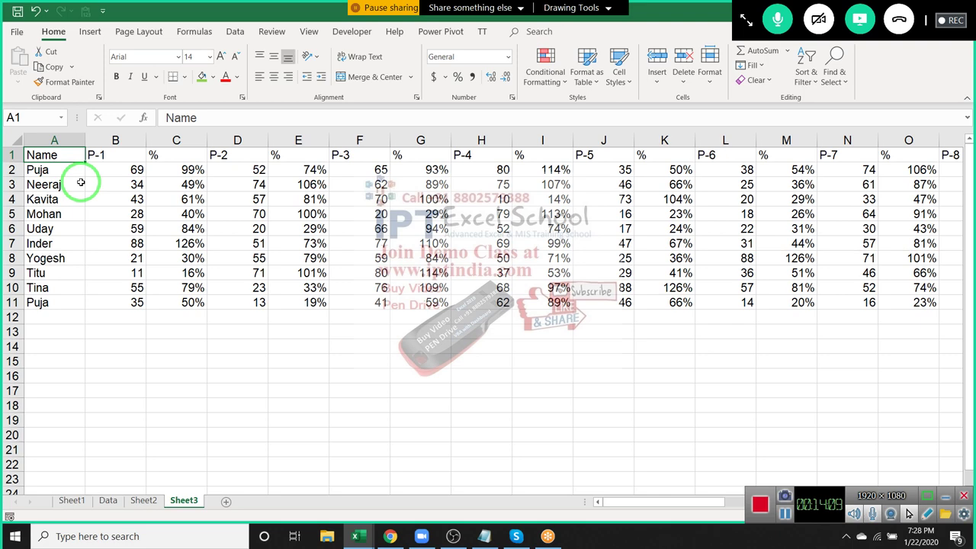
key("ctrl+shift+End")
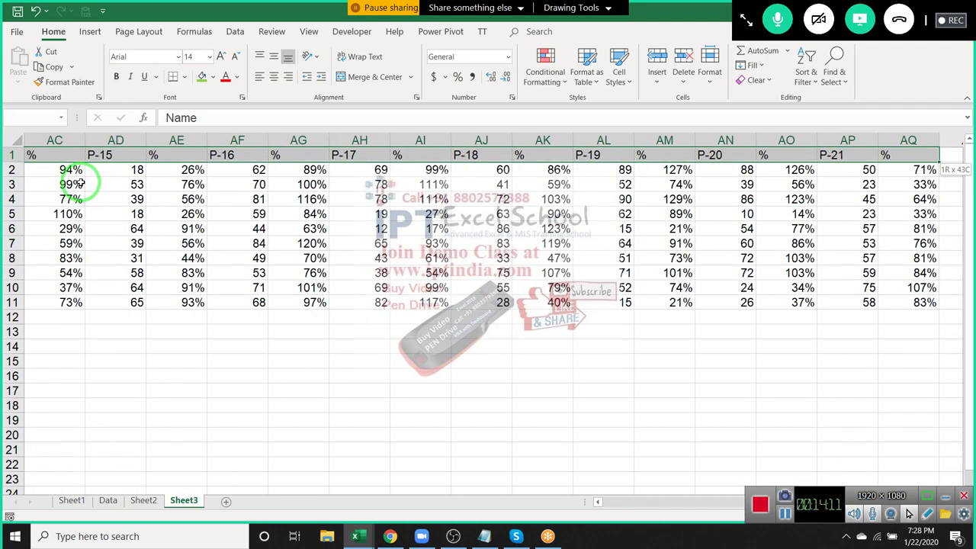
left_click_drag(945, 163, 945, 311)
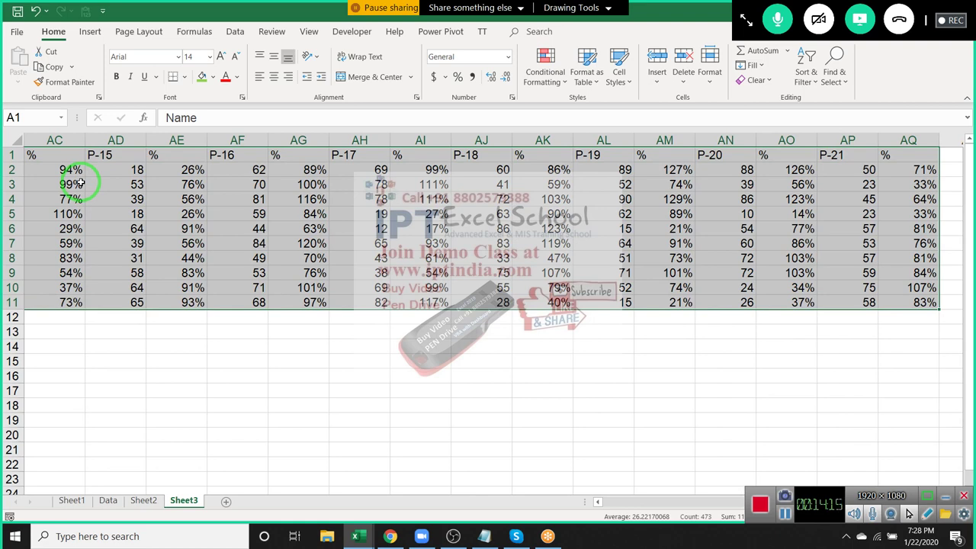
key("ctrl+Home")
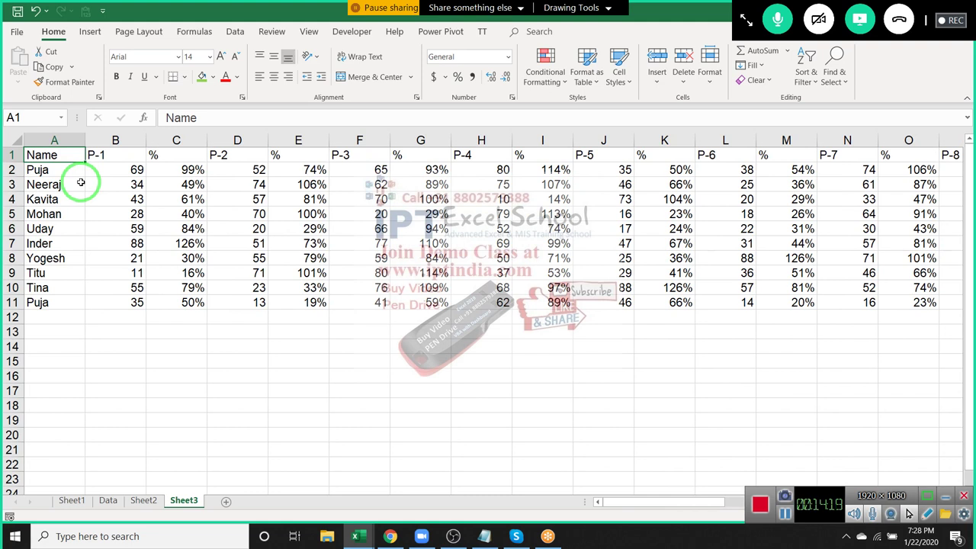
left_click(745, 21)
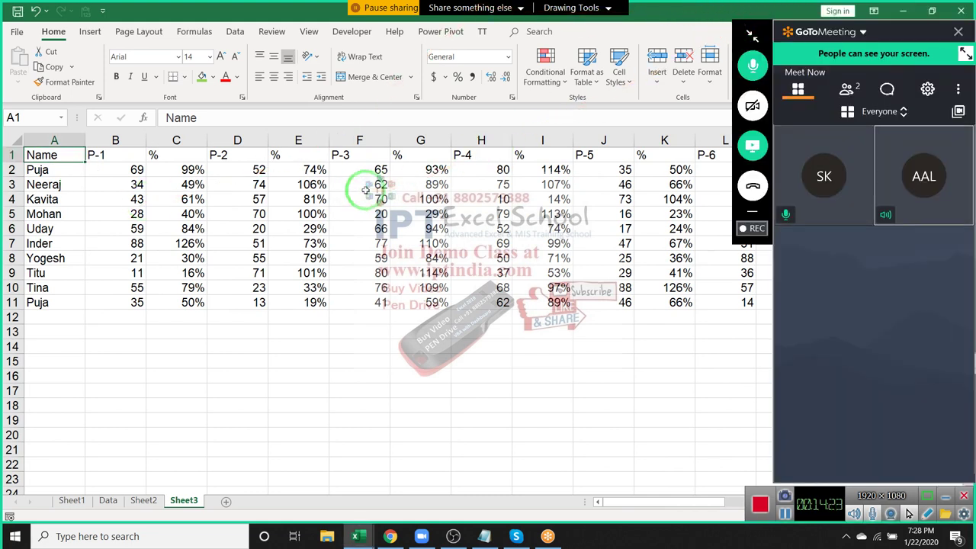
left_click(752, 36)
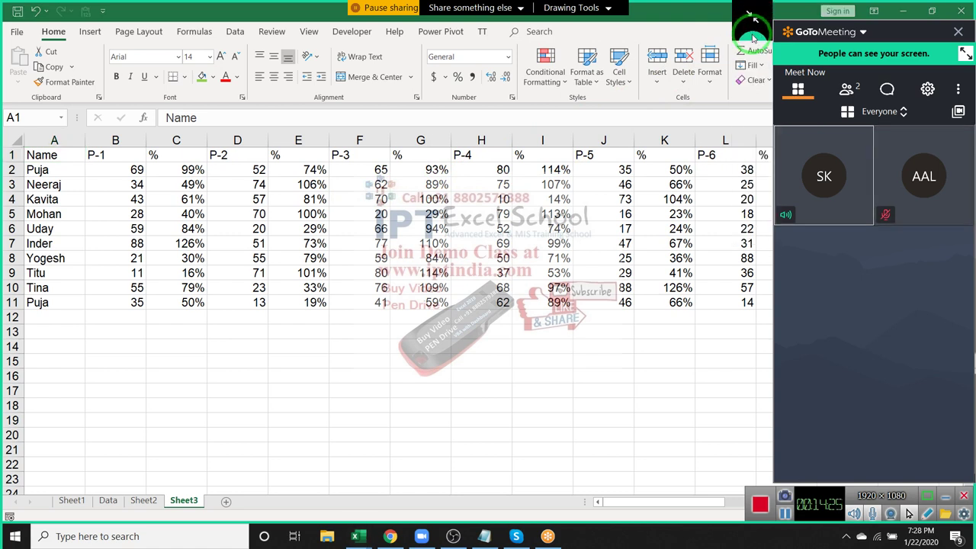
left_click_drag(257, 170, 246, 160)
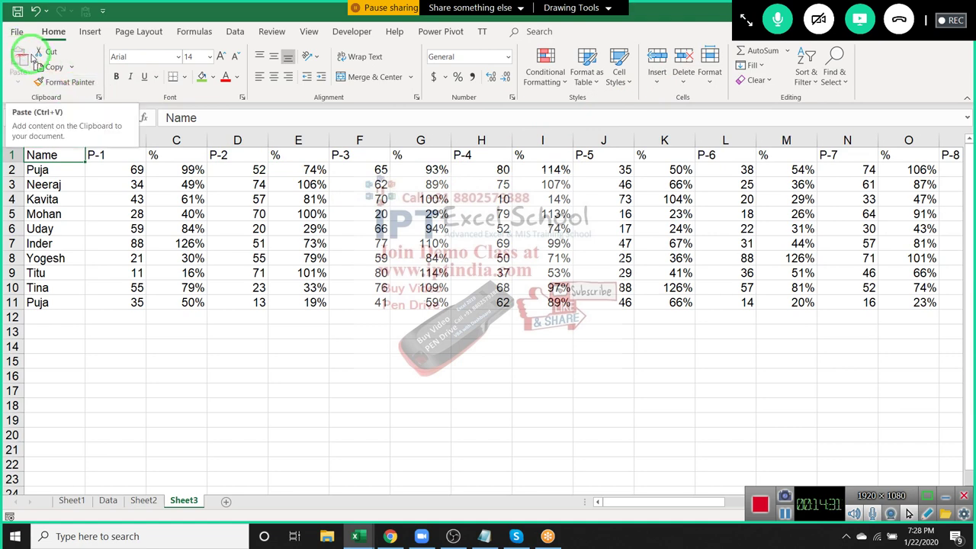
mouse_move(54, 53)
left_mouse_down()
mouse_move(833, 109)
mouse_move(848, 101)
left_mouse_up()
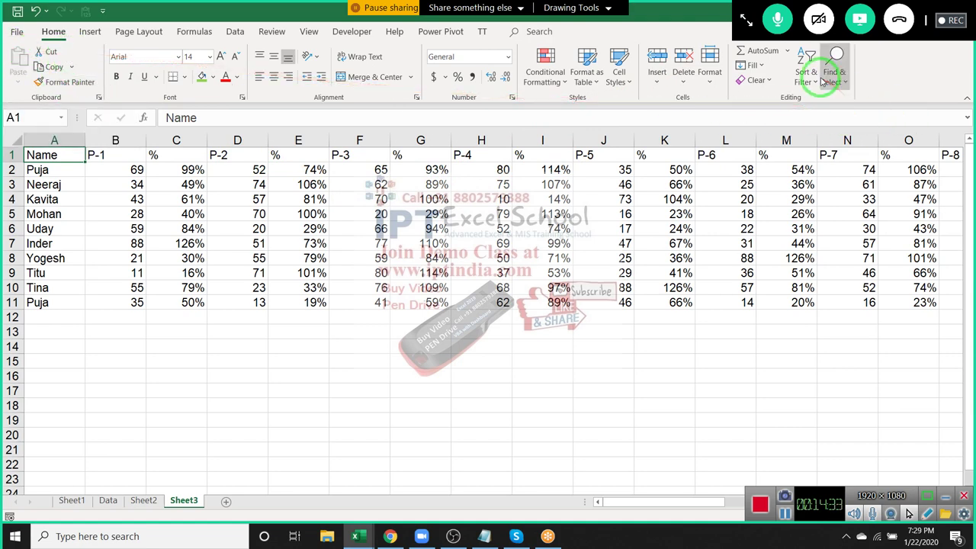
left_click_drag(821, 66, 148, 490)
- Turn on filtering for the table on the Data sheet and view the Sales Mode filter options without applying any
left_click(109, 499)
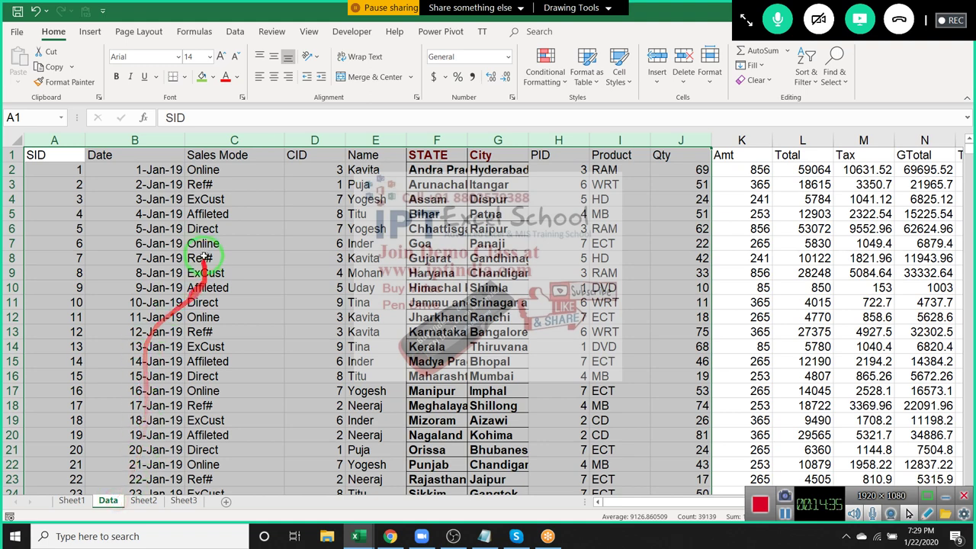
left_click(229, 258)
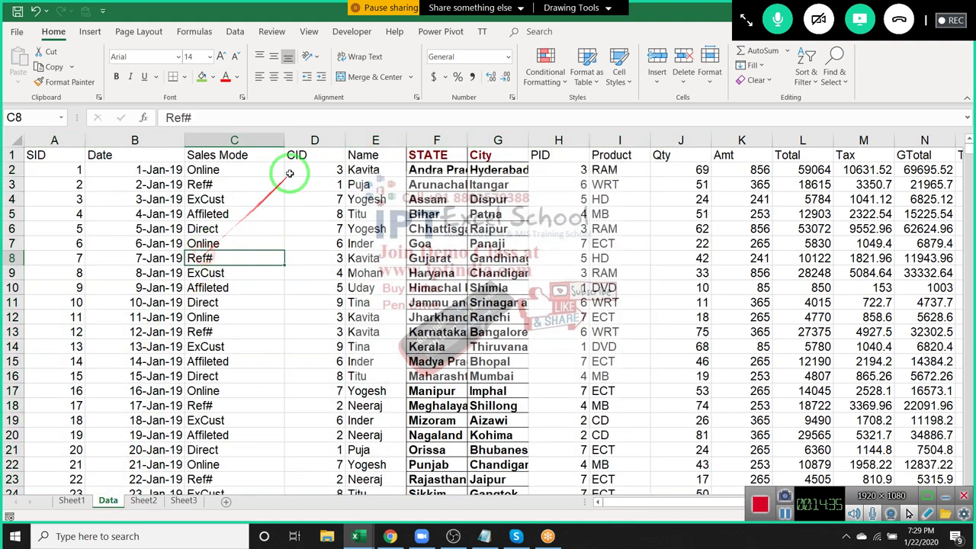
left_click(808, 77)
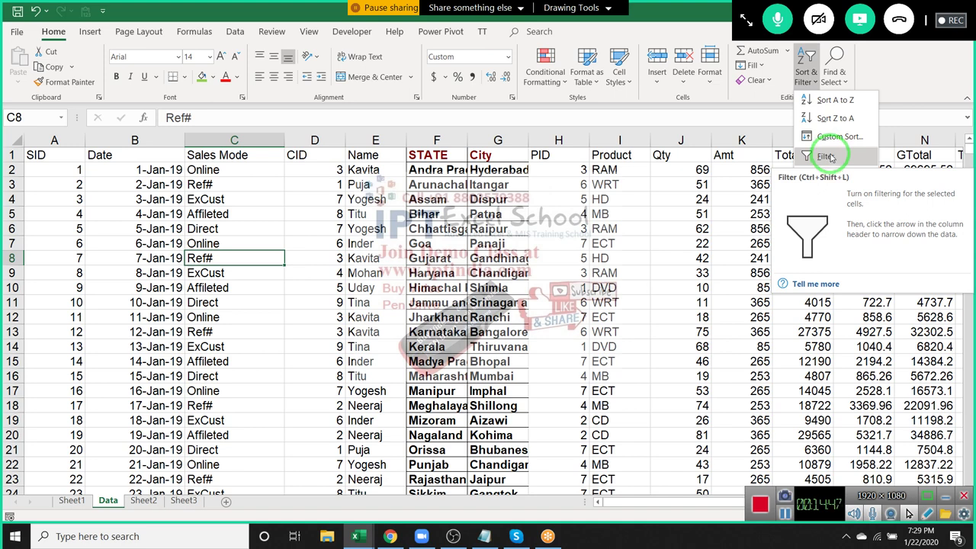
left_click(830, 157)
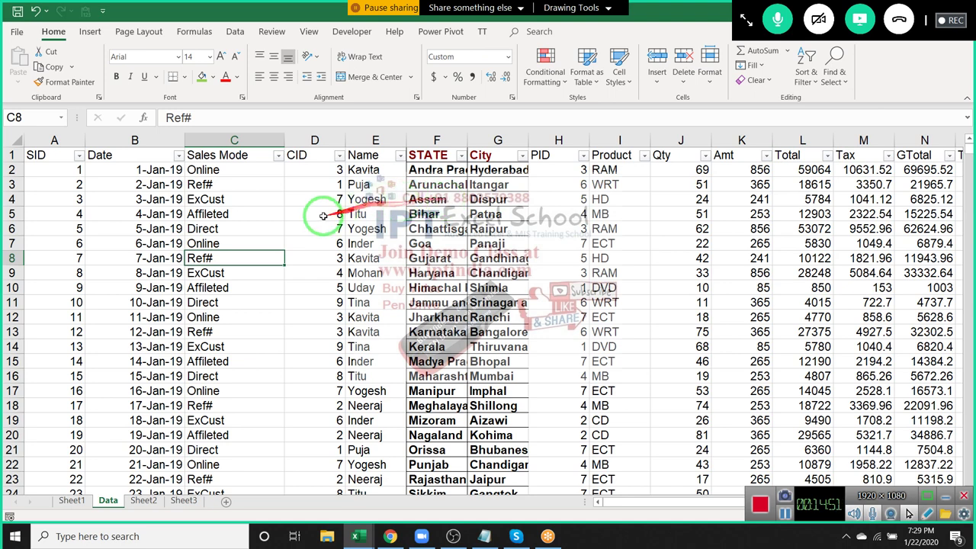
left_click(279, 156)
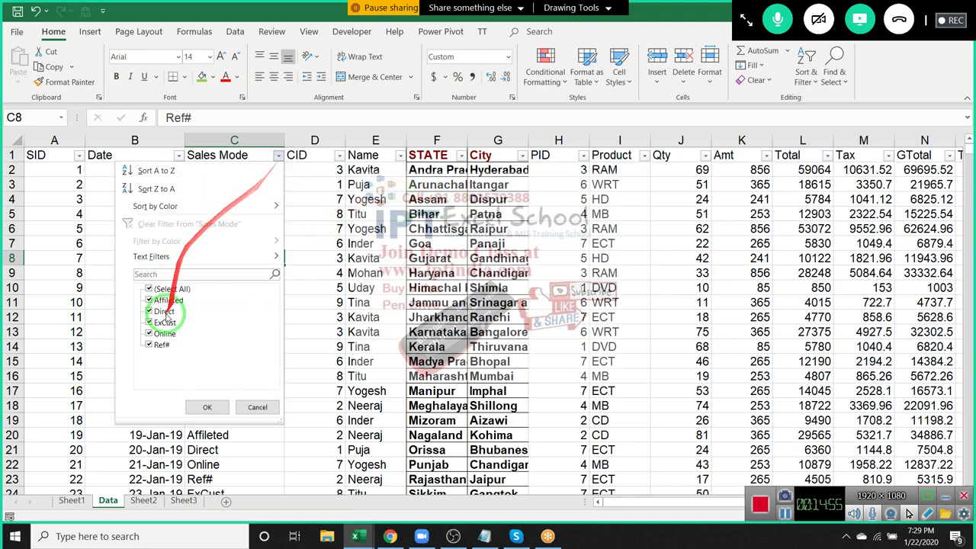
left_click(379, 258)
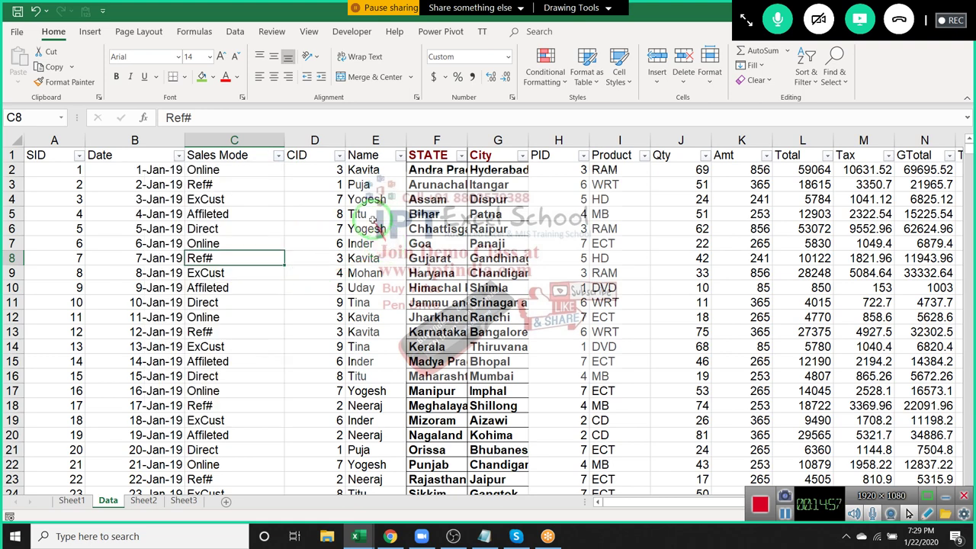
- Examine the Sales Mode column's filter values and its text filter conditions without applying any filter
left_click(358, 215)
left_click(279, 156)
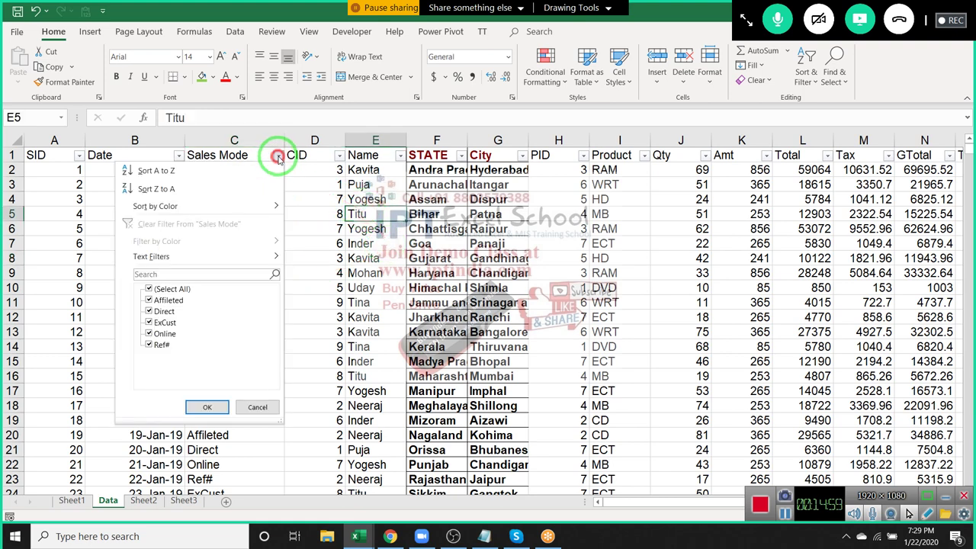
left_click(388, 218)
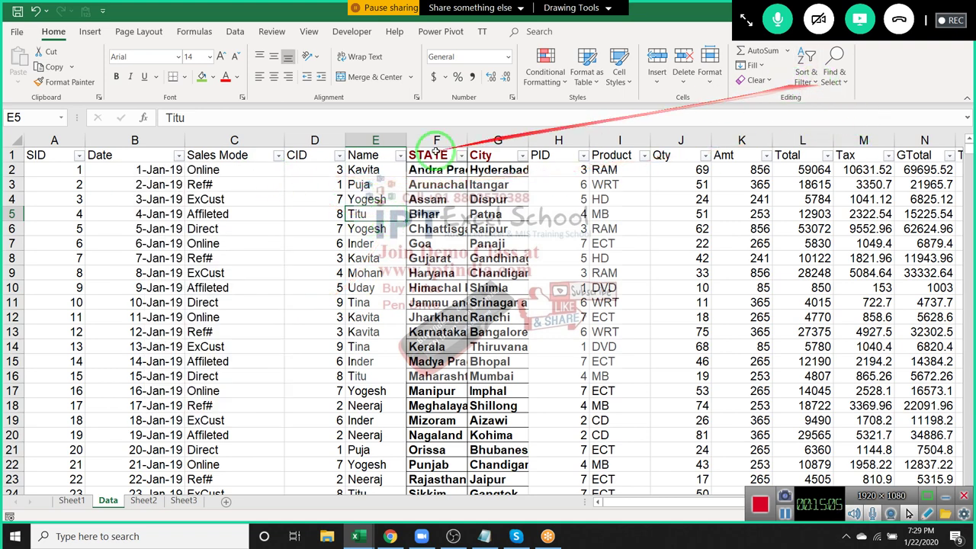
left_click(279, 157)
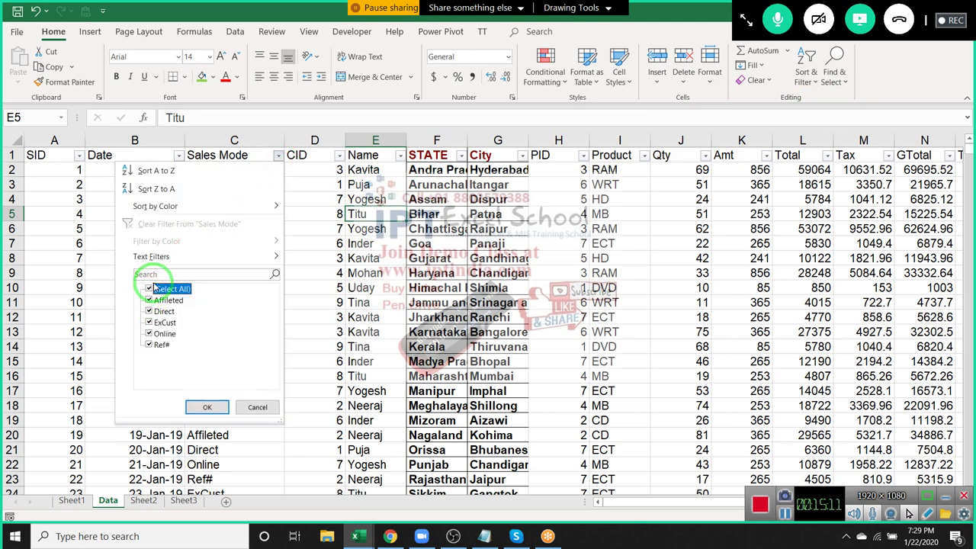
mouse_move(163, 260)
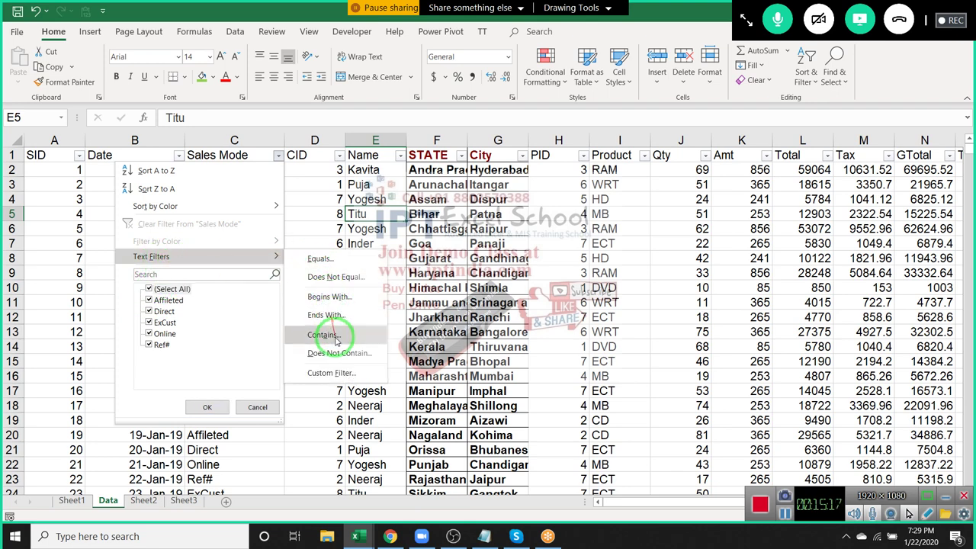
left_click(473, 267)
- Examine the number filter conditions available for the Qty column without applying any
left_click(704, 154)
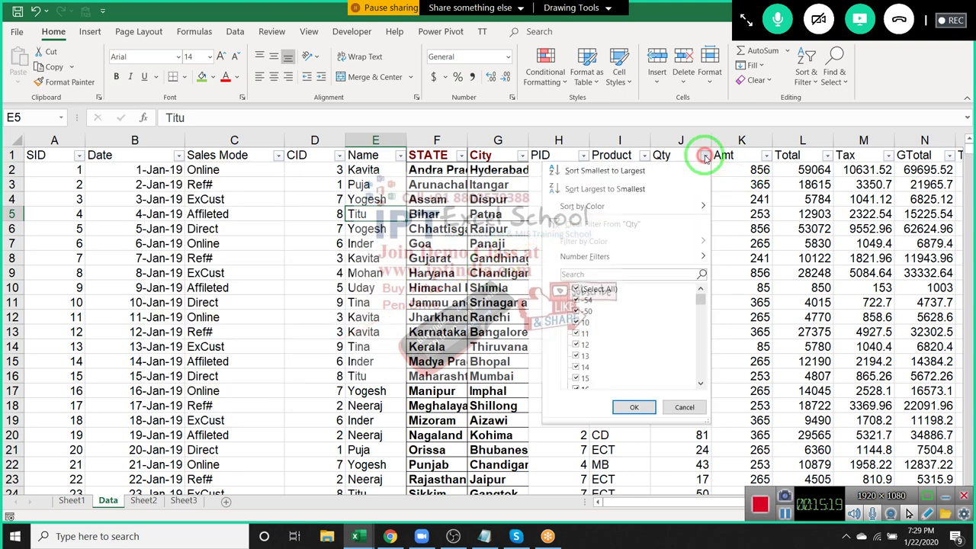
mouse_move(621, 256)
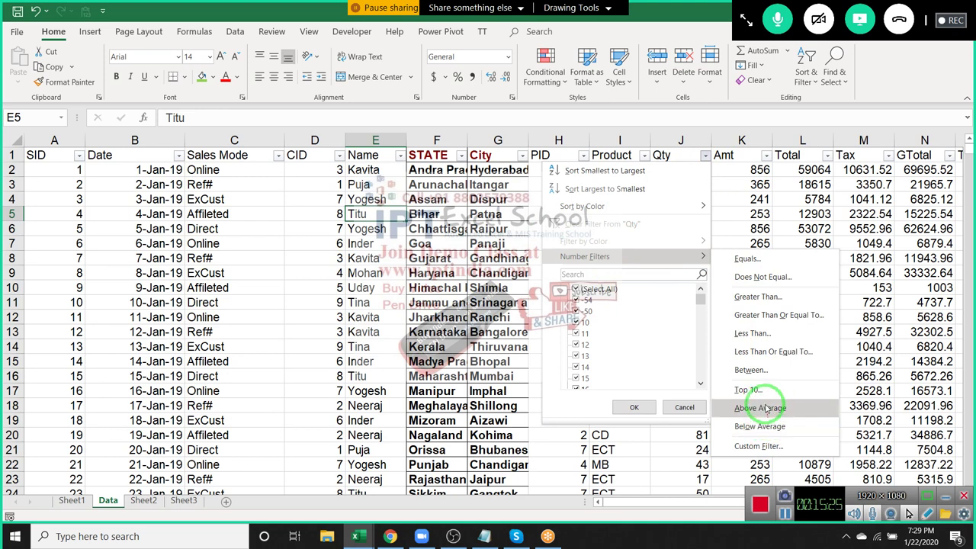
left_click(732, 229)
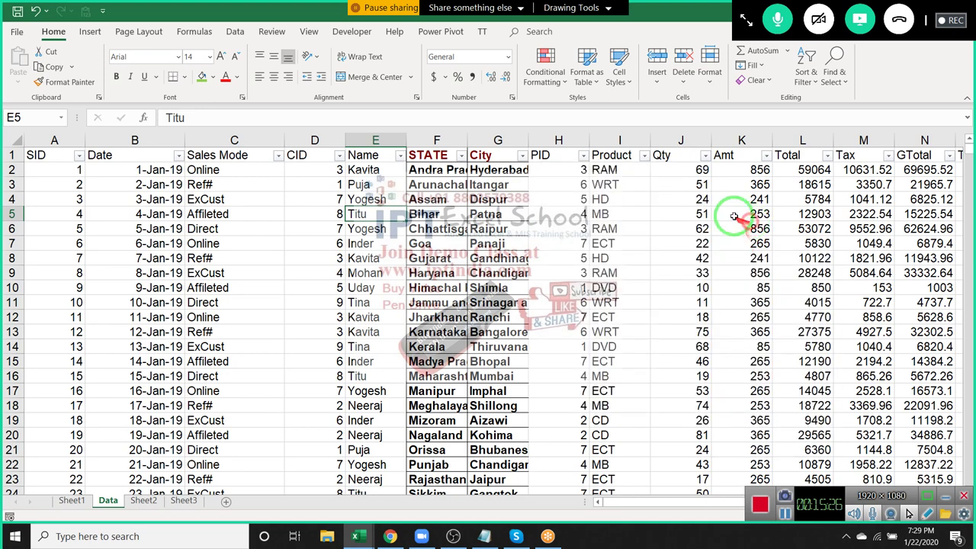
- Examine the Date column's year and month grouping and its date filter conditions without applying any
left_click(161, 155)
left_click(178, 155)
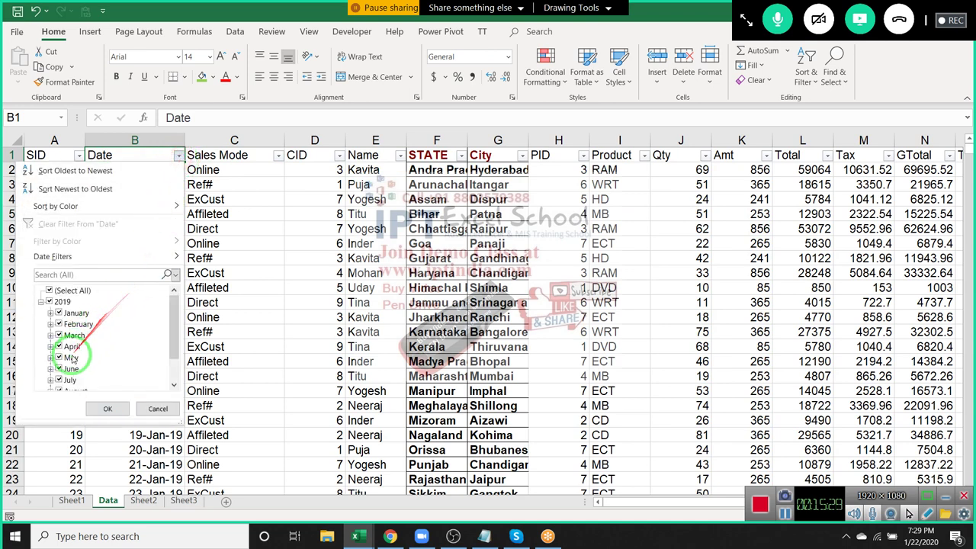
mouse_move(63, 259)
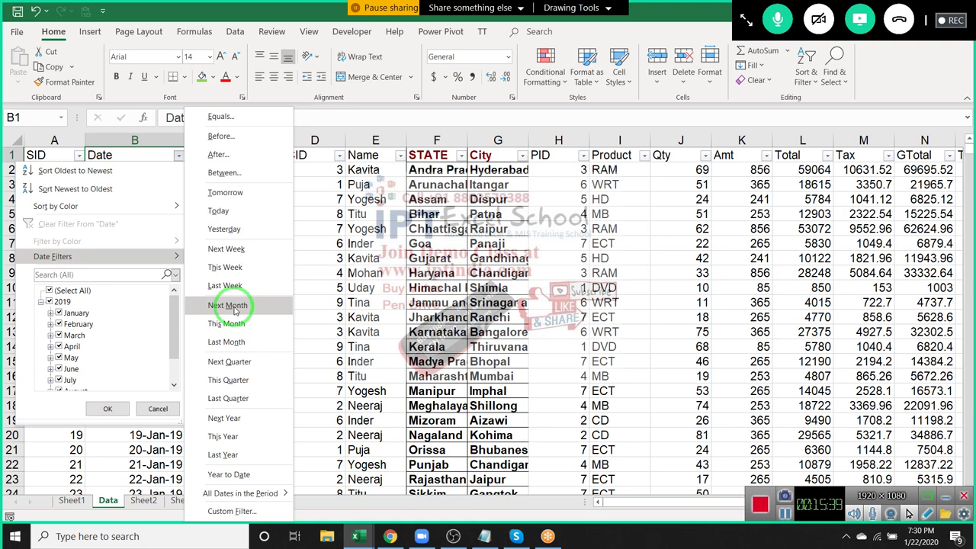
left_click(358, 329)
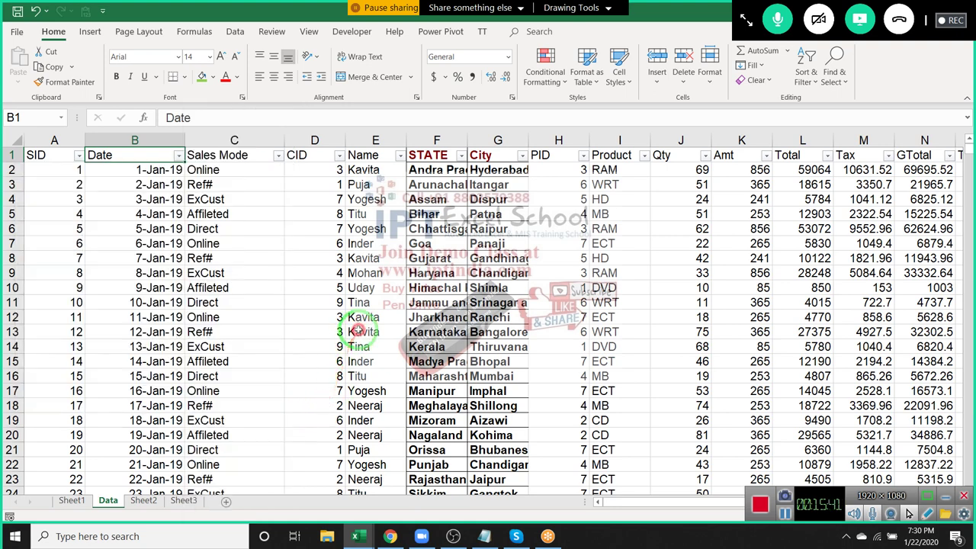
left_click(312, 273)
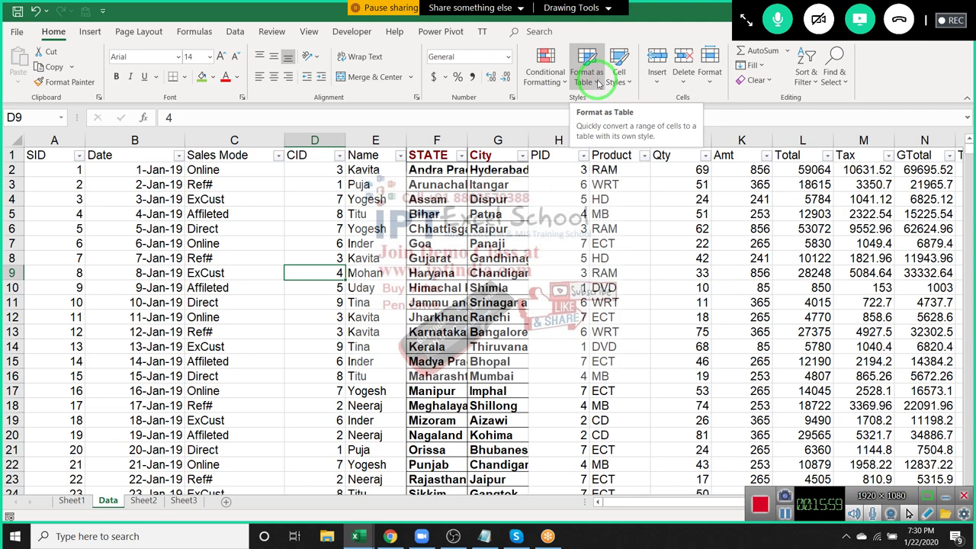
left_click(90, 34)
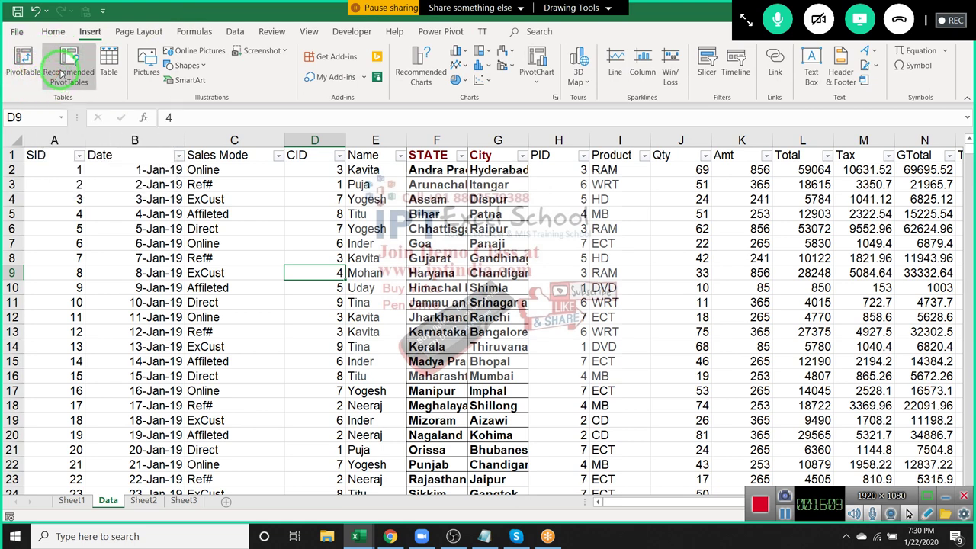
left_click(49, 32)
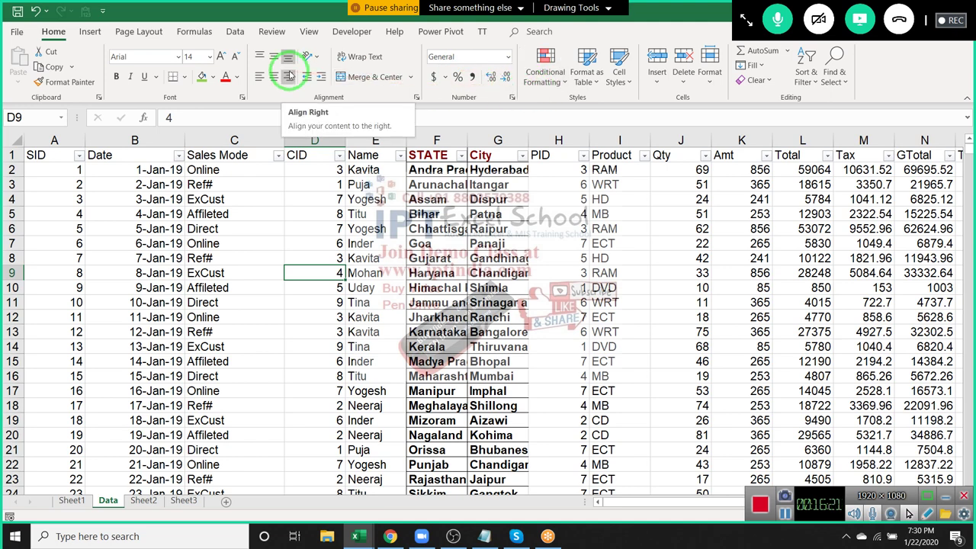
- Minimize all open windows to show the desktop
key("super+d")
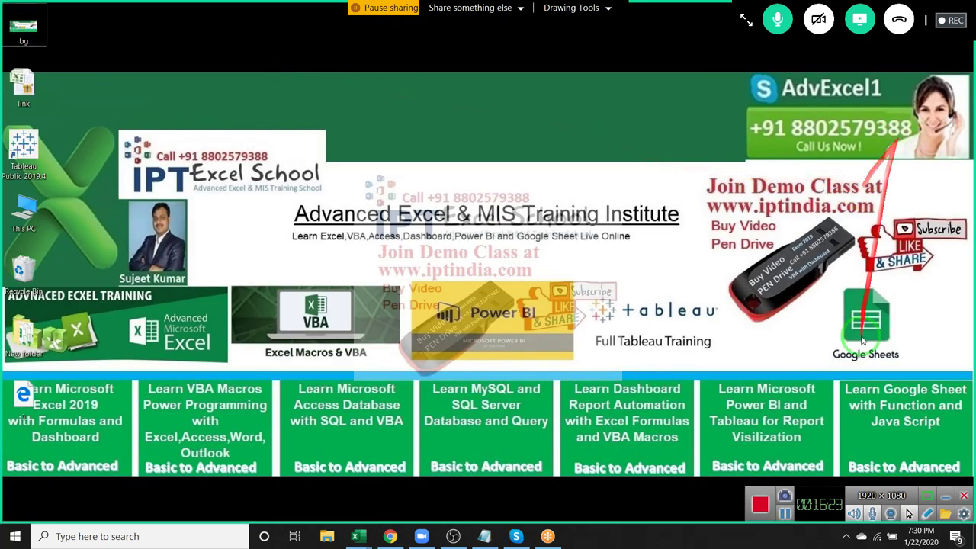